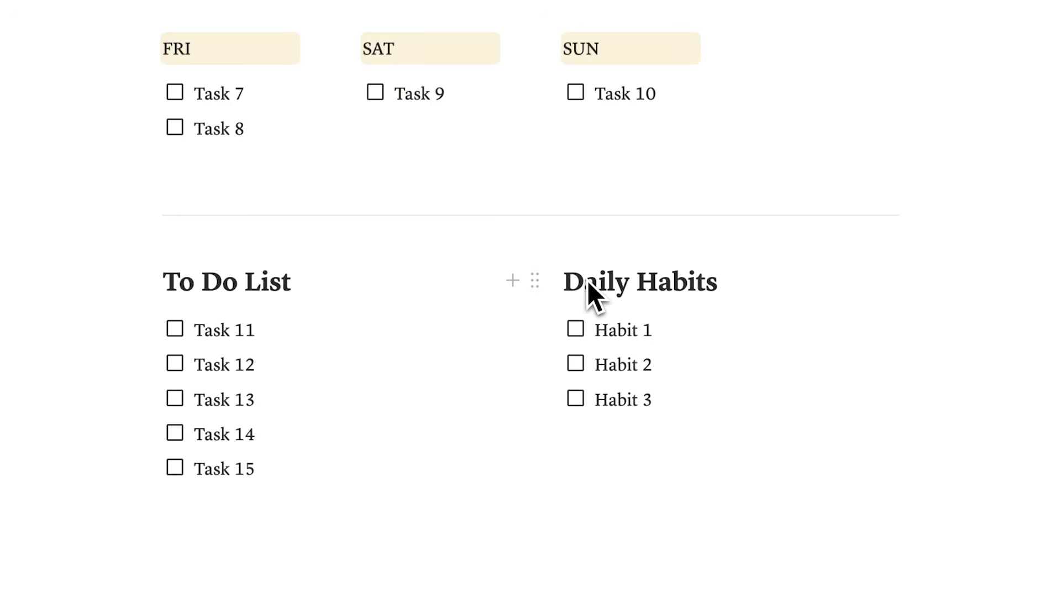
Mark Task 10 under SUN as complete in the weekly calendar.
scroll(608, 359, up, 6)
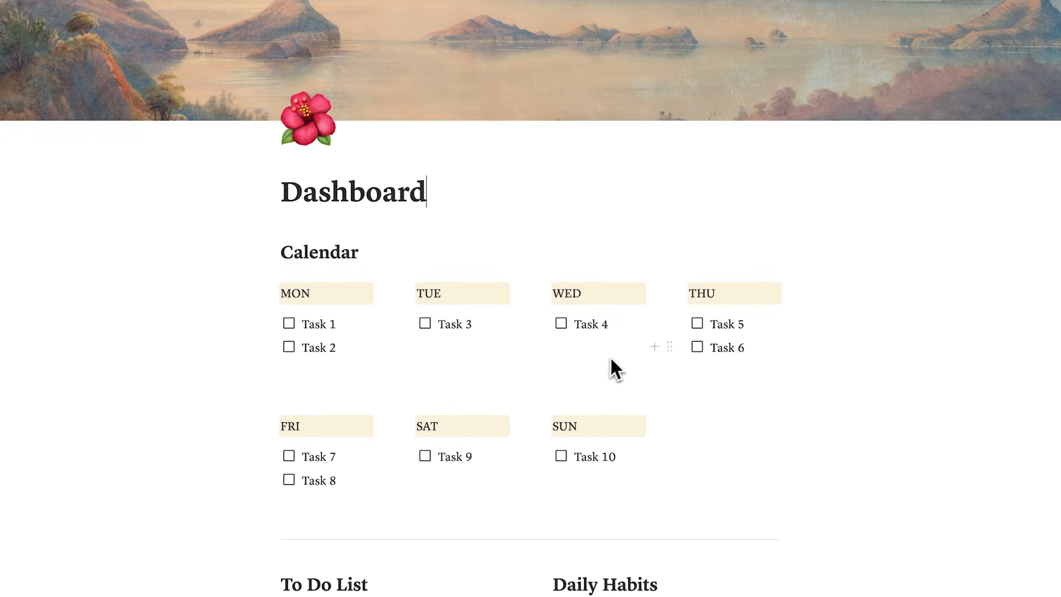
scroll(285, 261, down, 5)
scroll(631, 354, up, 6)
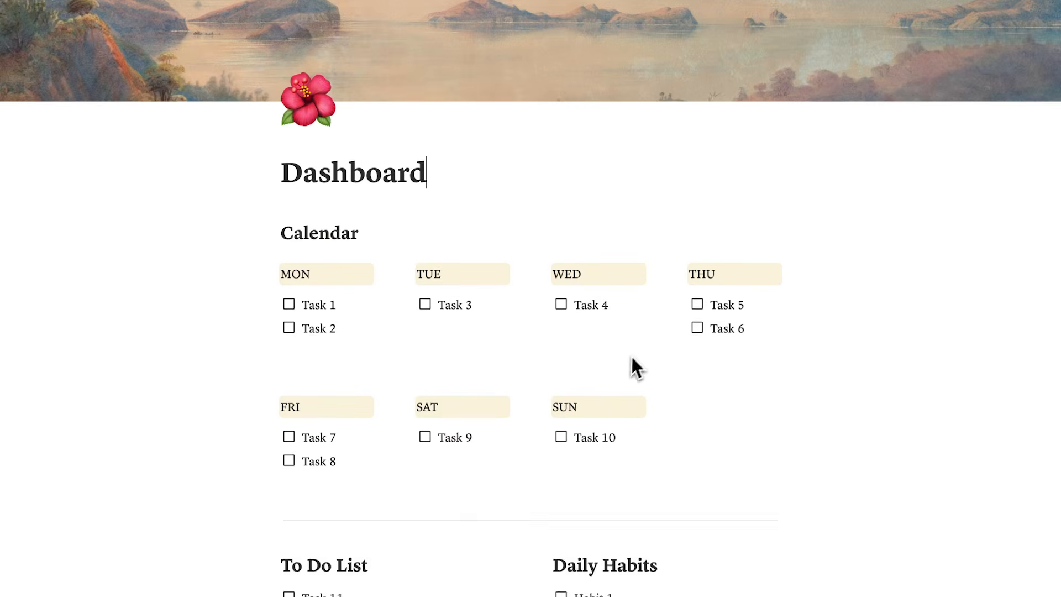
drag(521, 280, 281, 250)
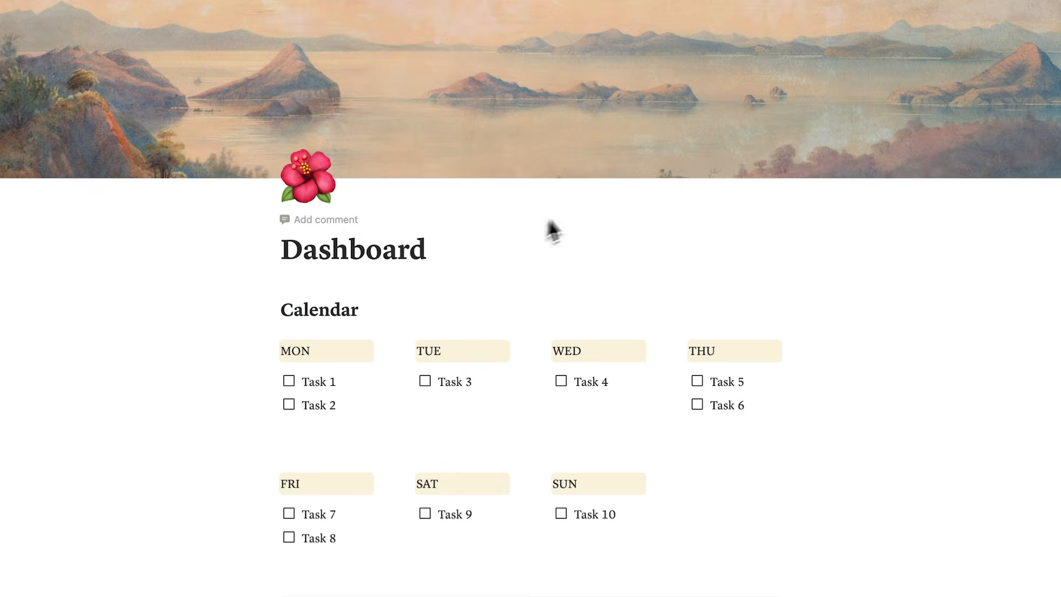
scroll(183, 250, down, 6)
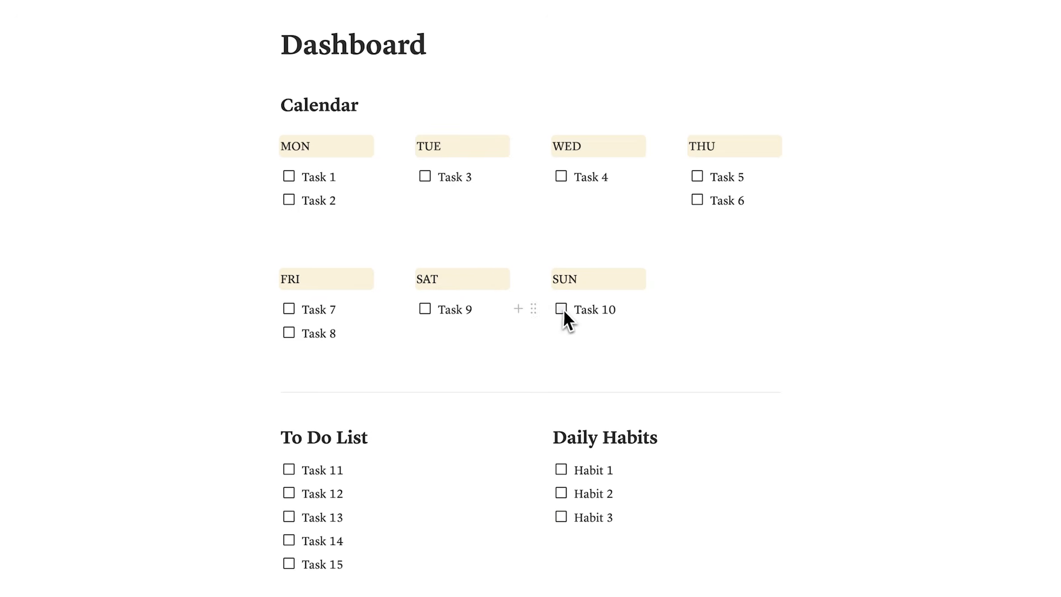
click(562, 310)
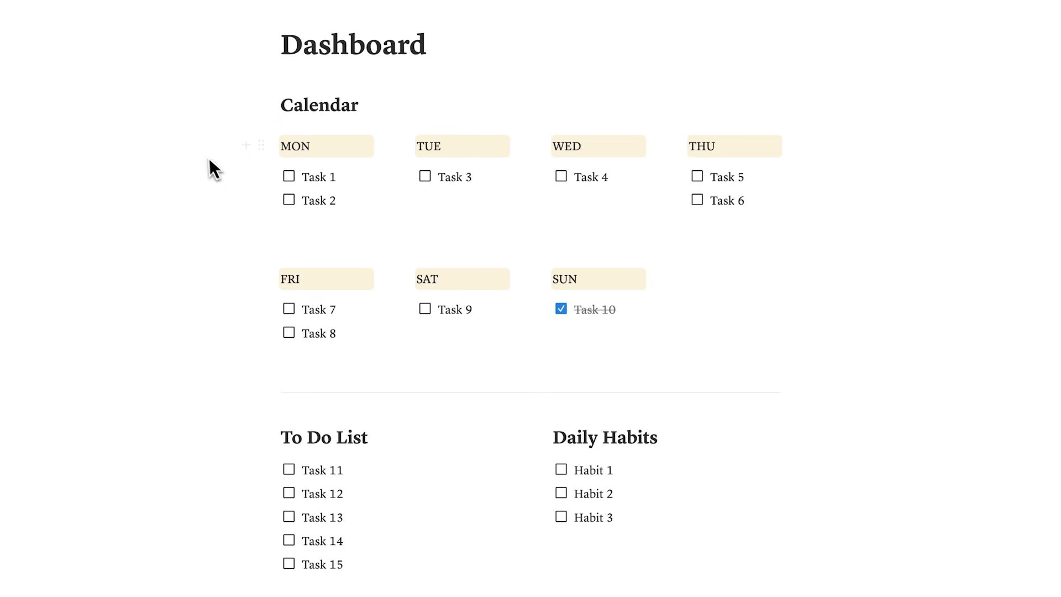
drag(215, 168, 800, 326)
Insert a sub-page called Archive directly below the Dashboard title.
click(438, 51)
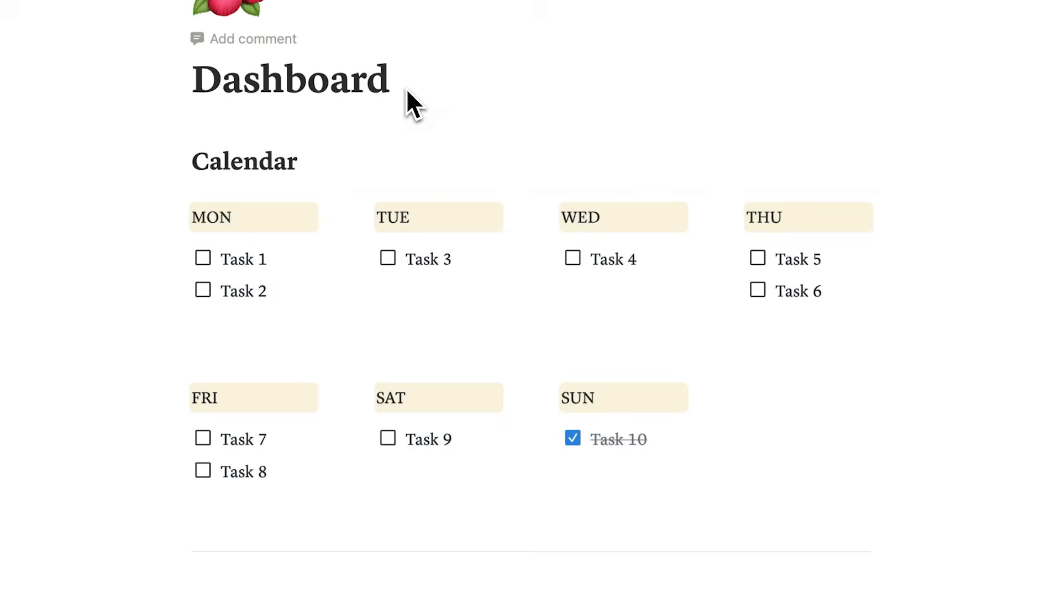
key(Return)
text(/page)
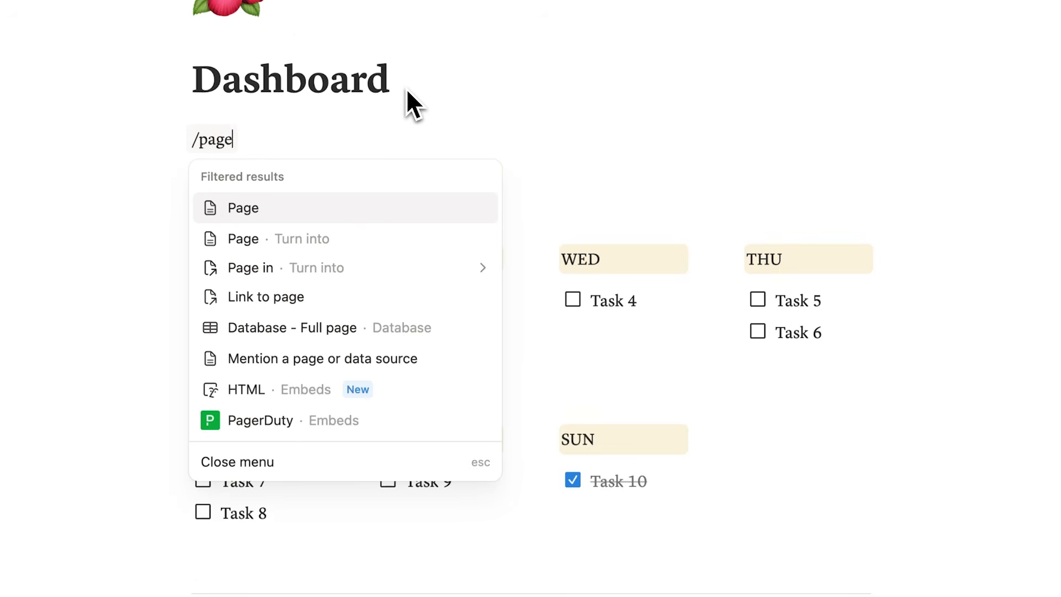
key(Return)
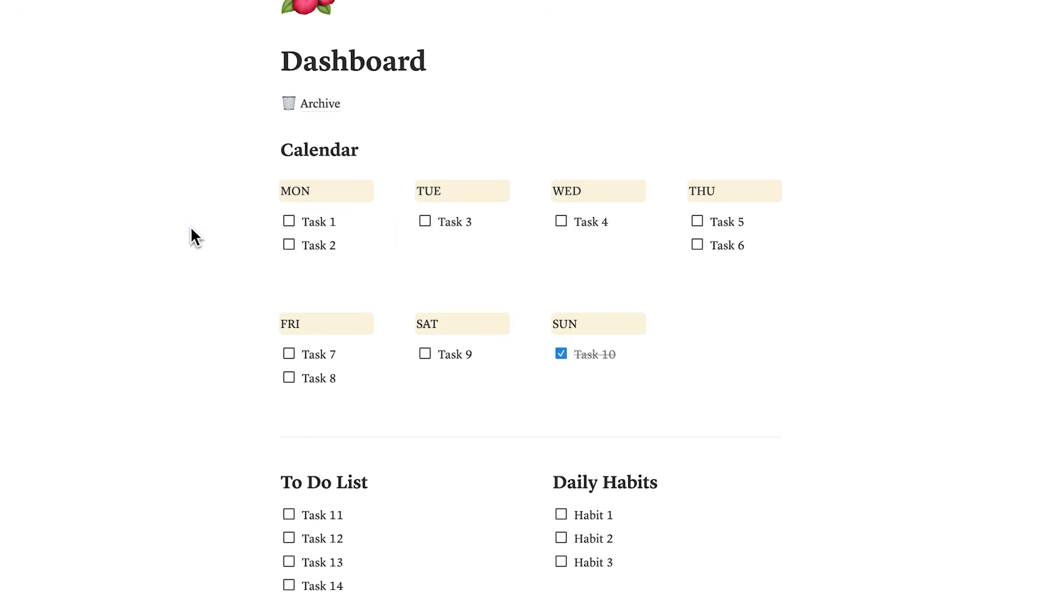
Move Task 1 through Task 6 from the weekly calendar into the Archive page.
drag(189, 227, 742, 280)
drag(262, 221, 314, 110)
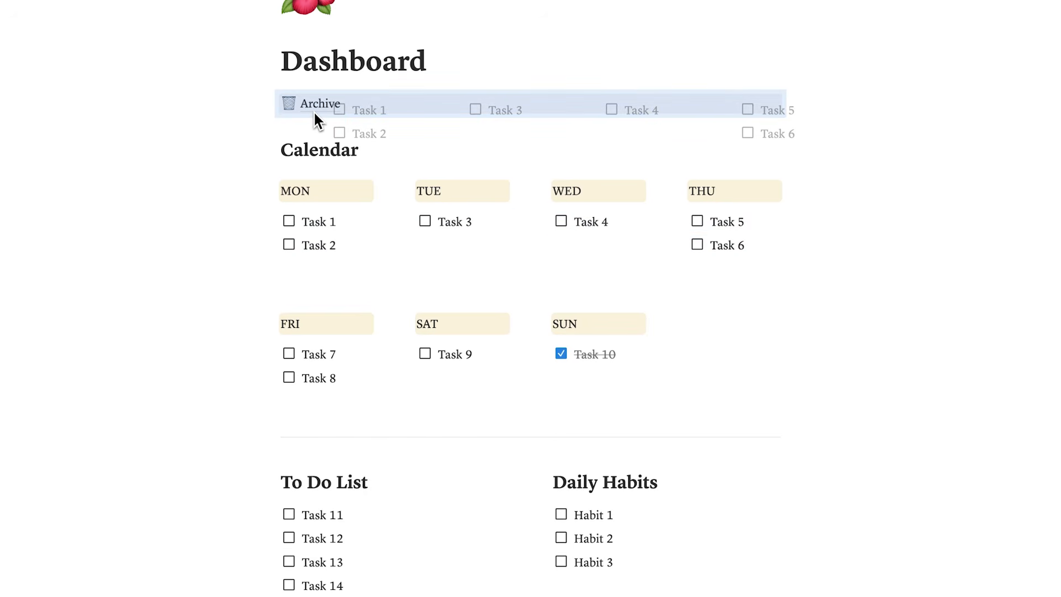
drag(314, 110, 313, 111)
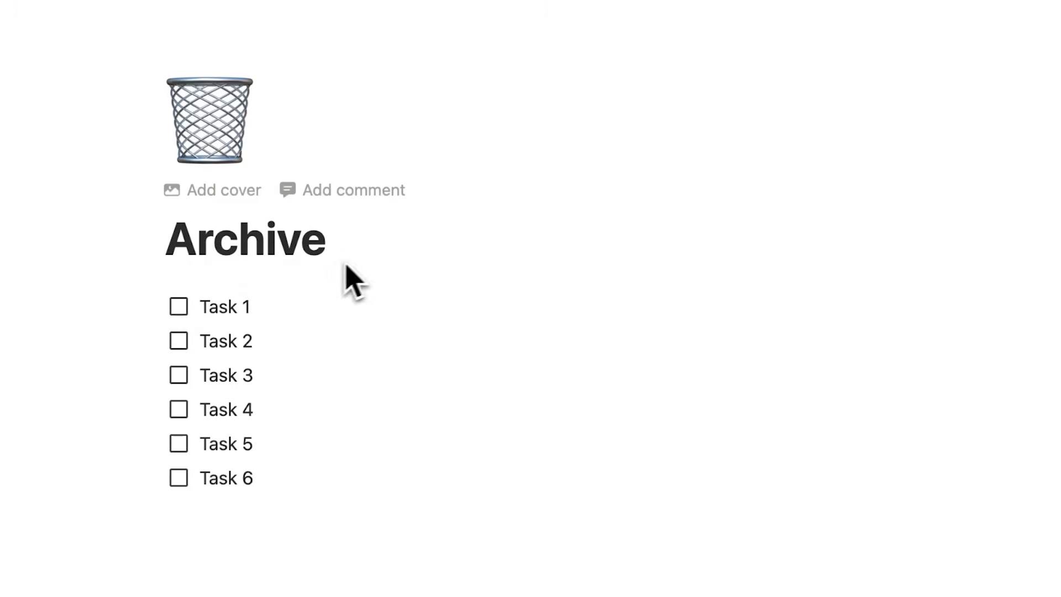
Append the note "= what day? what project?" to Task 1 on the Archive page.
double_click(354, 254)
click(415, 277)
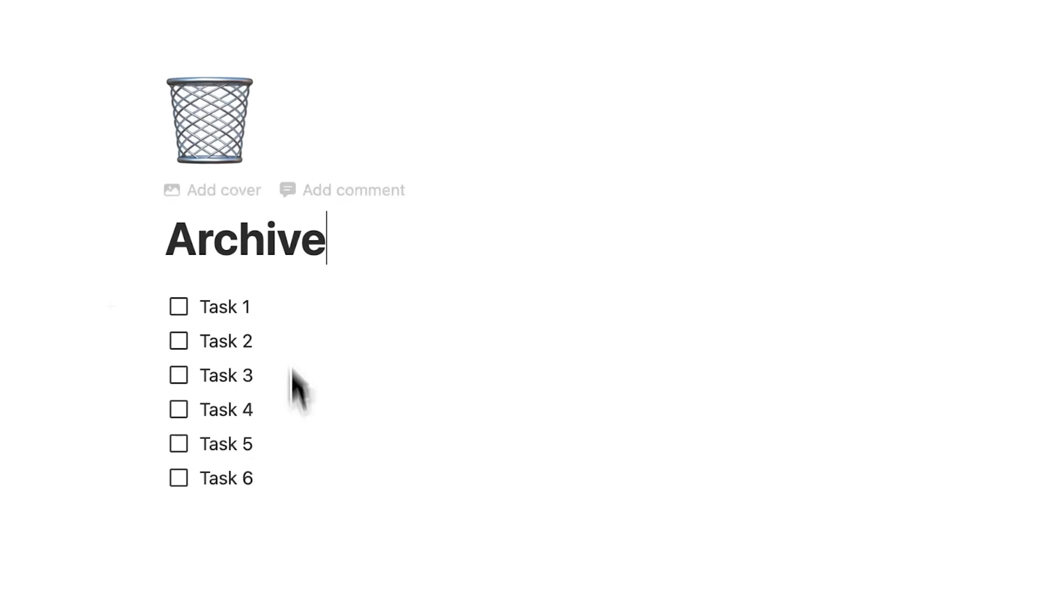
click(270, 322)
text(= what day? what project?)
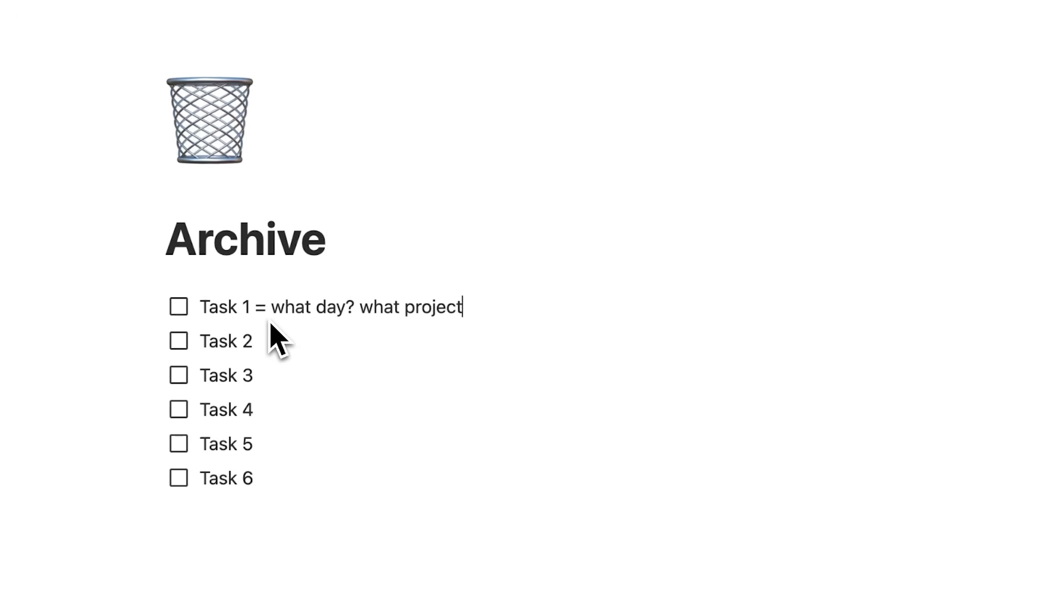
drag(488, 314, 204, 327)
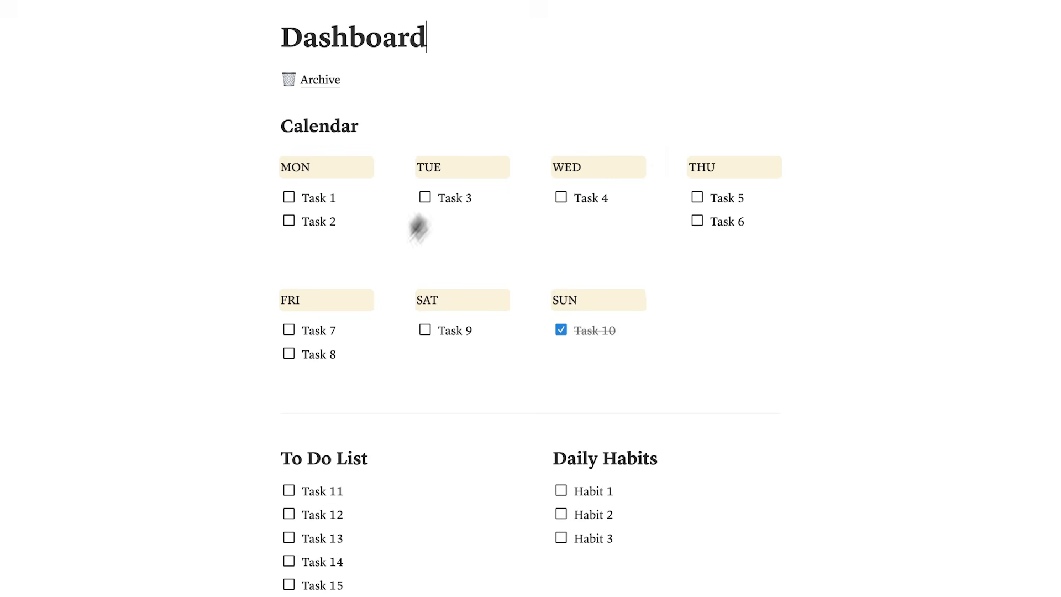
Check off Task 1 and Task 2 under MON, plus Task 11 and Task 12 in the To Do List.
scroll(446, 204, down, 5)
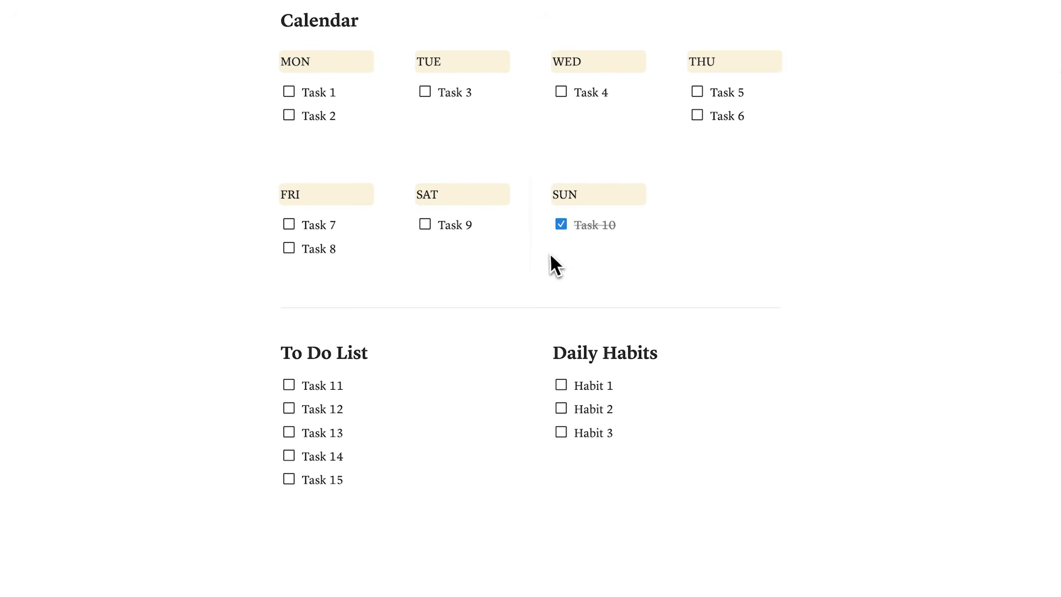
click(289, 92)
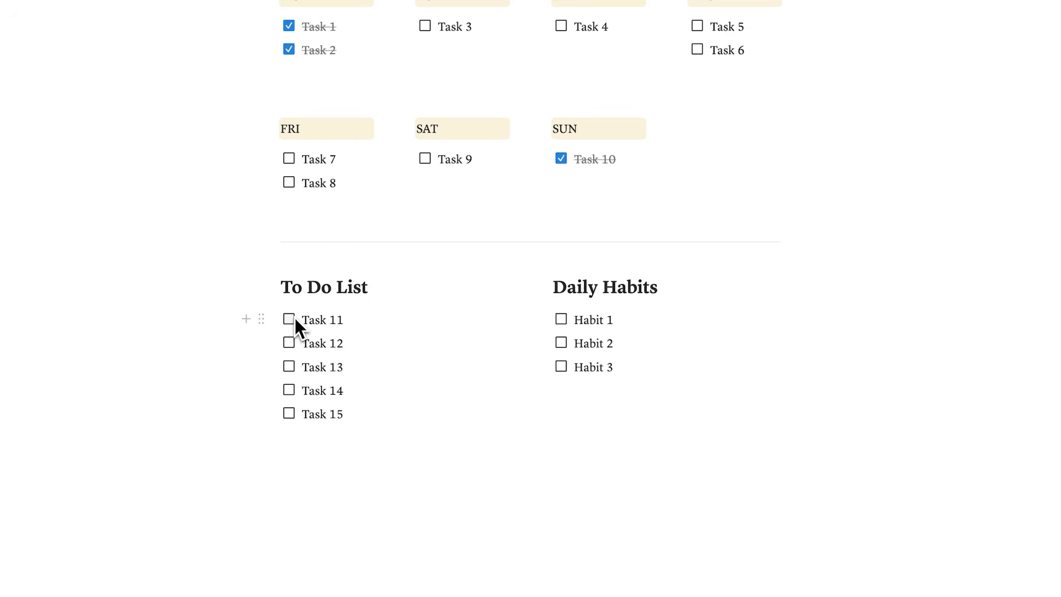
click(293, 319)
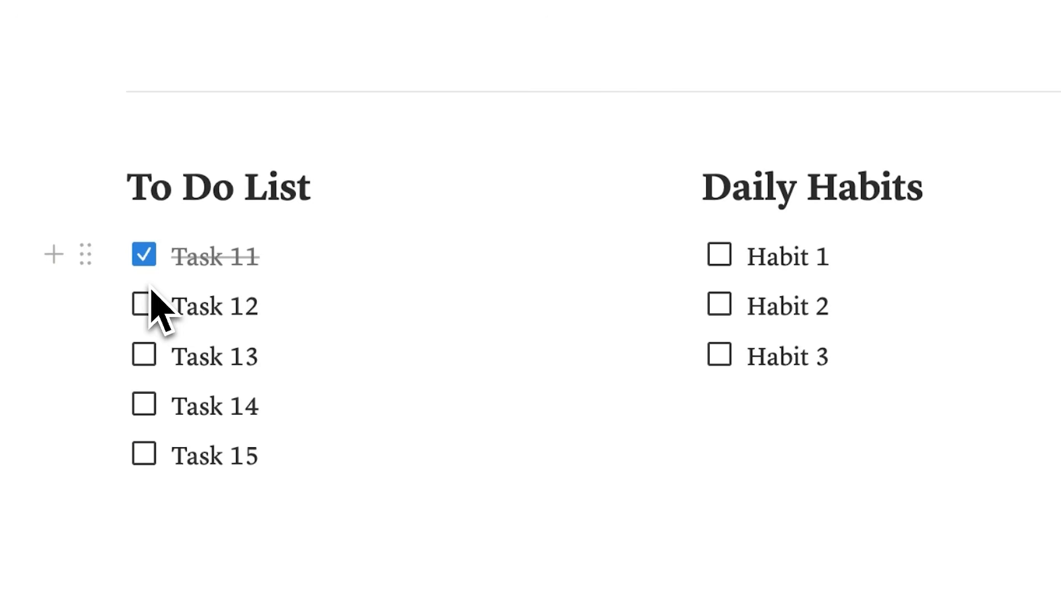
click(290, 342)
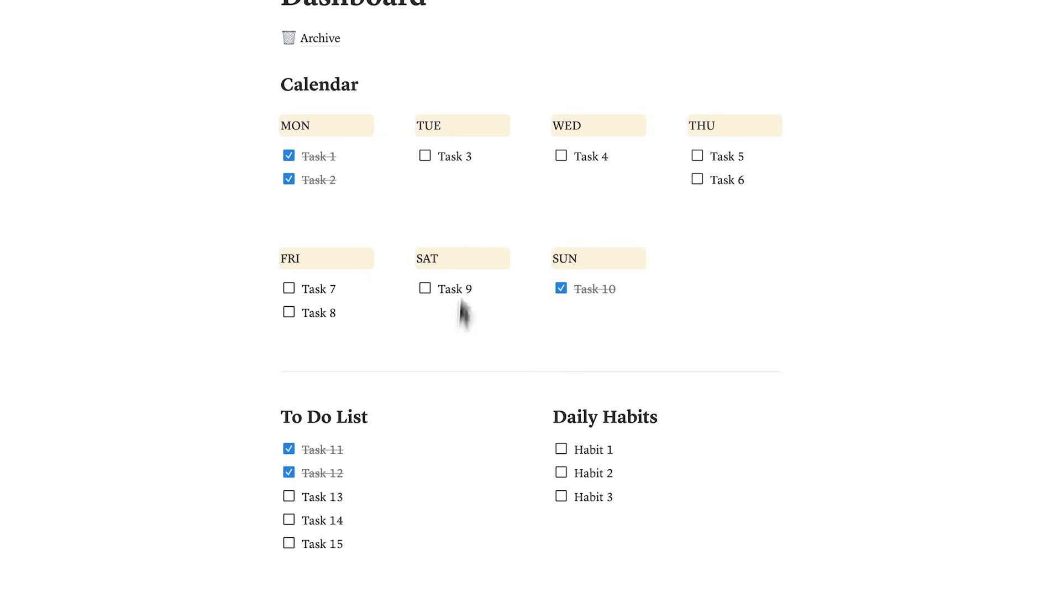
Check off Habit 1, Habit 2 and Habit 3 under Daily Habits, and try renaming Habit 3 to Run.
scroll(433, 448, down, 1)
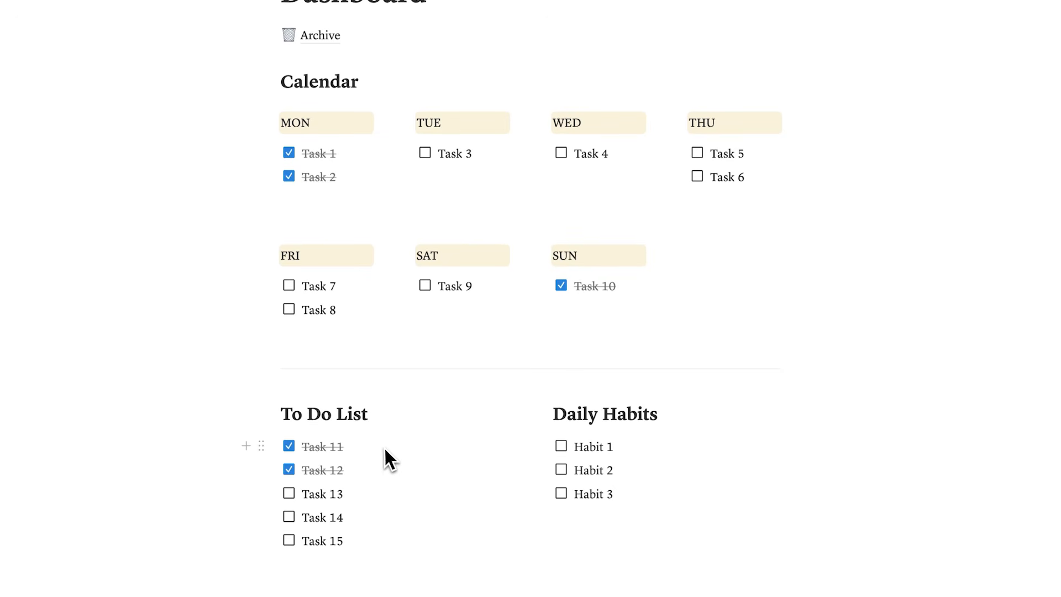
scroll(384, 446, down, 2)
drag(659, 364, 557, 365)
click(602, 438)
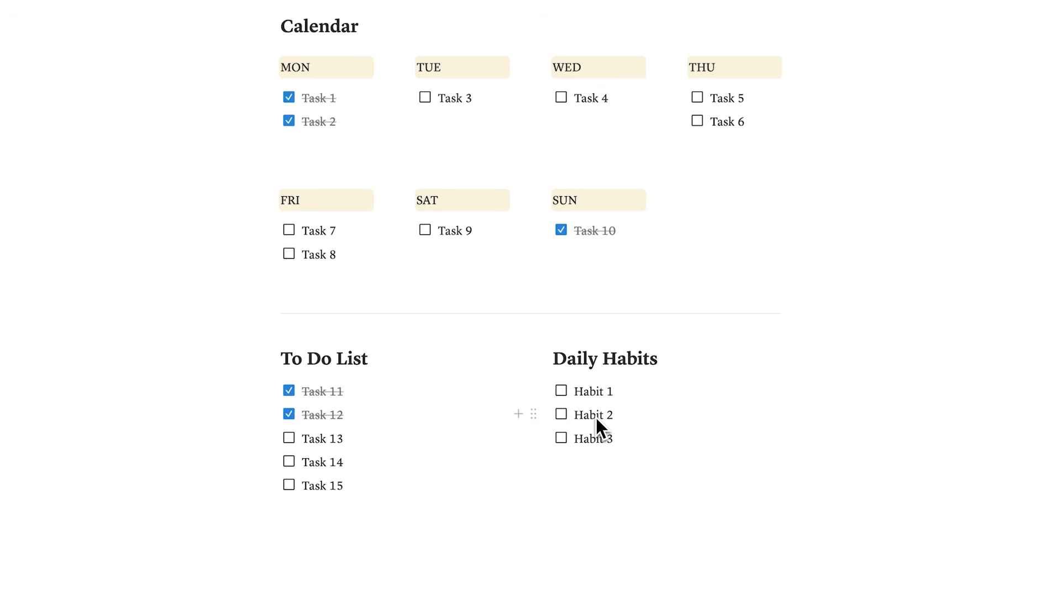
click(580, 334)
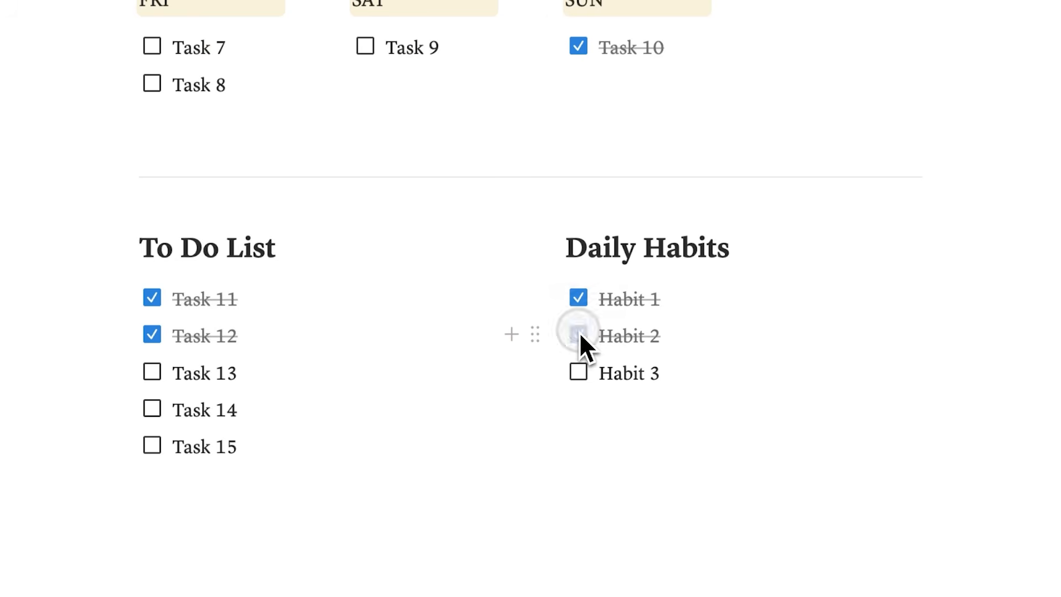
click(580, 374)
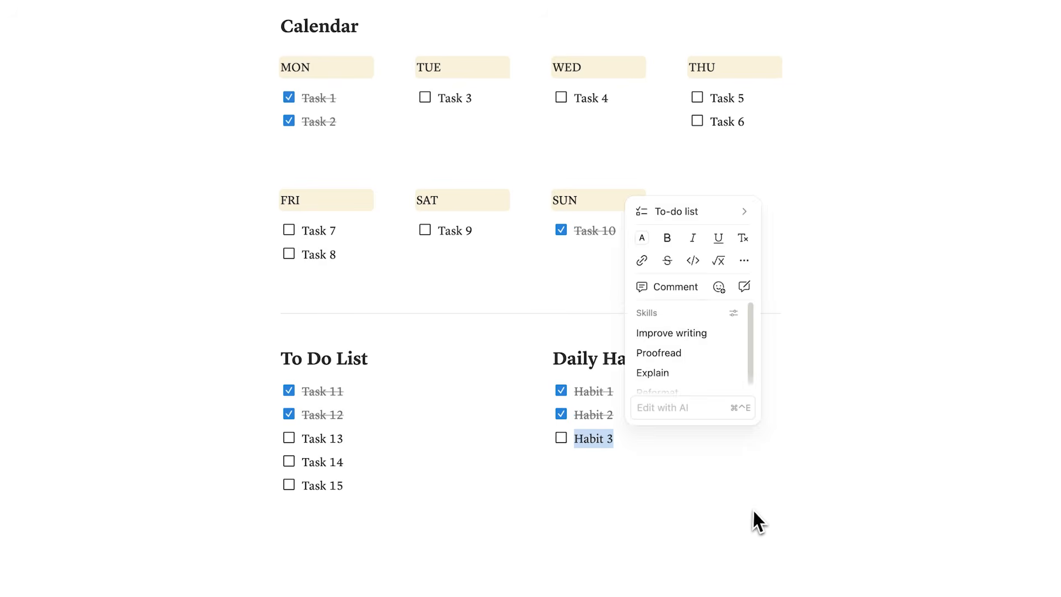
text(Run)
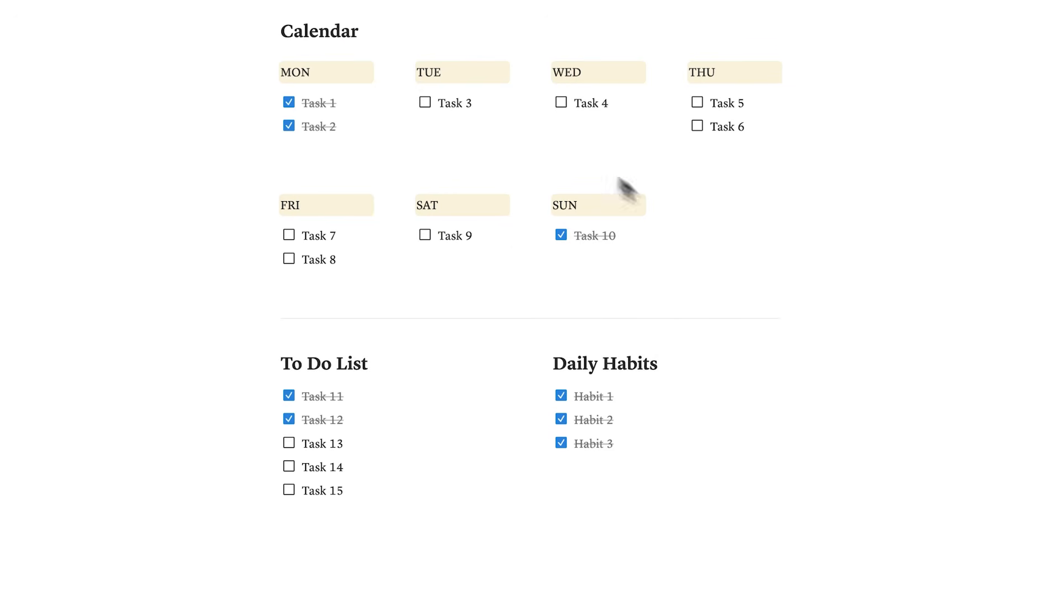
drag(657, 366, 549, 366)
drag(378, 364, 278, 359)
drag(360, 227, 284, 243)
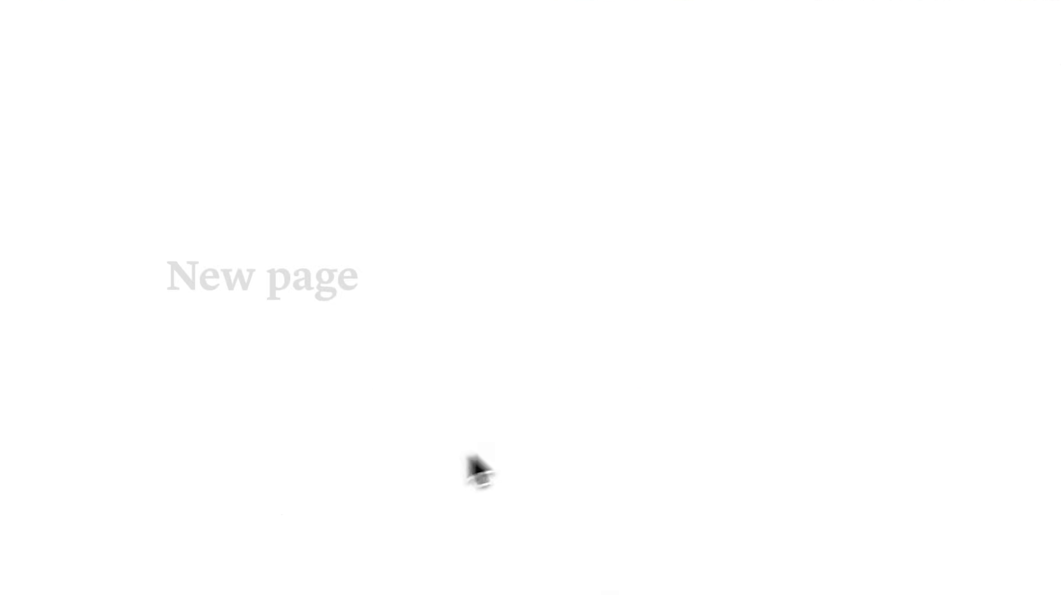
Title the new blank page Dashboard and start an empty line below the title.
text(Dashboard)
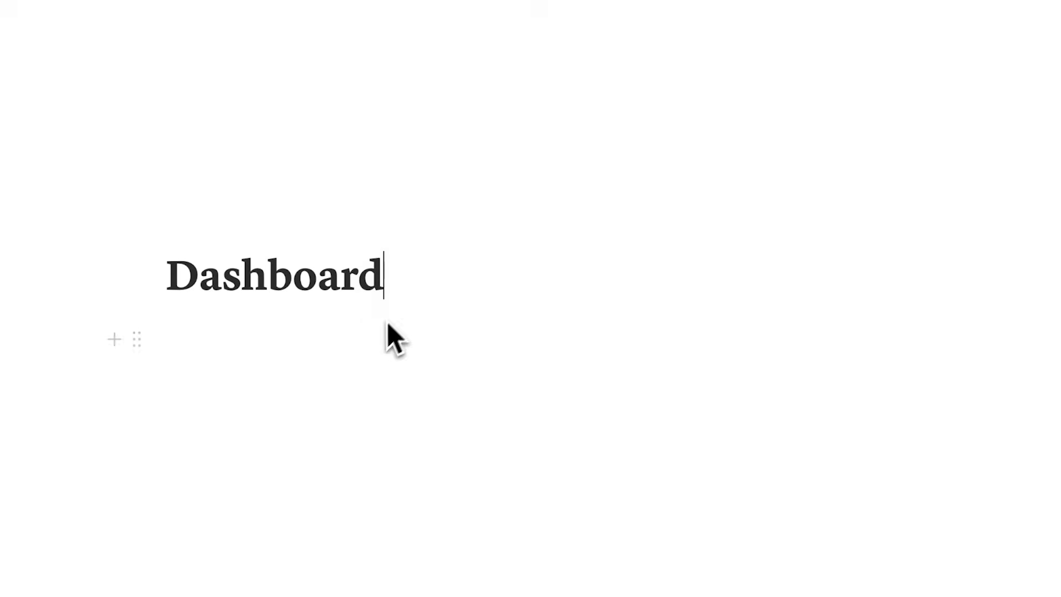
key(Return)
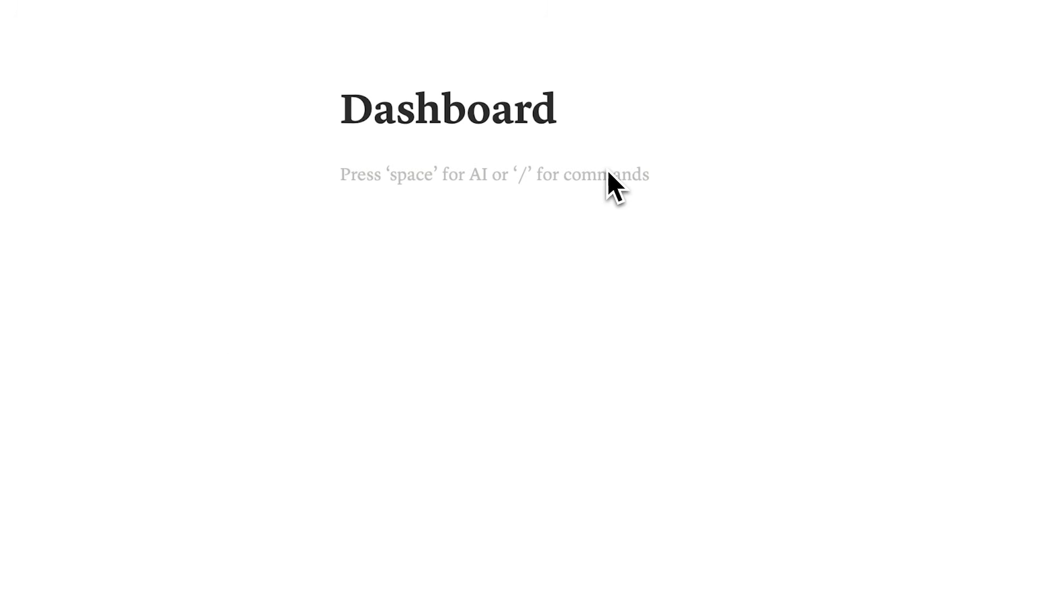
Browse the available block types and insert a 4 columns layout below the Dashboard title.
text(/)
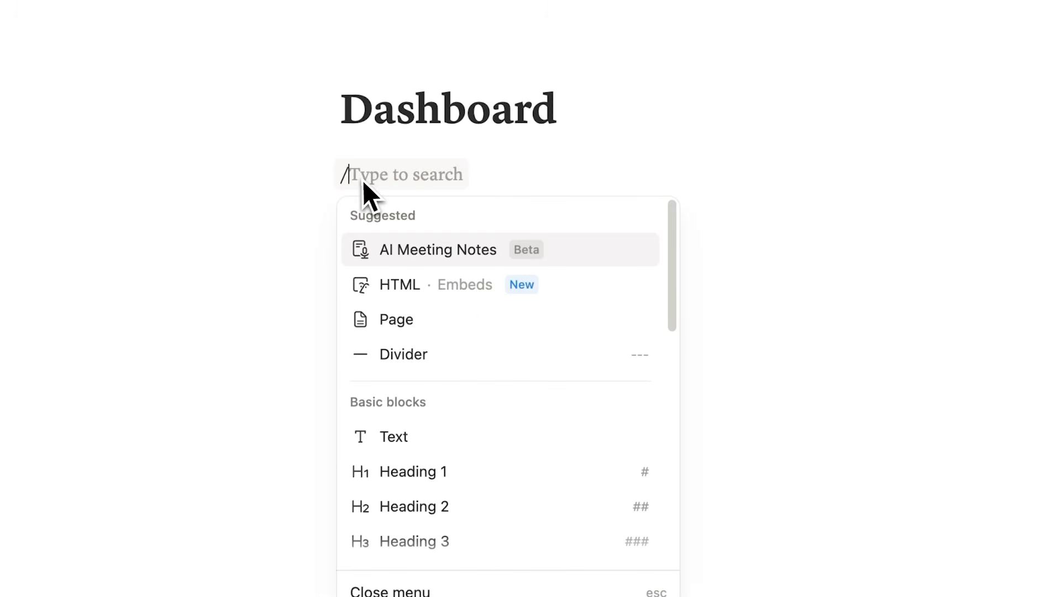
drag(670, 234, 671, 333)
scroll(670, 331, down, 12)
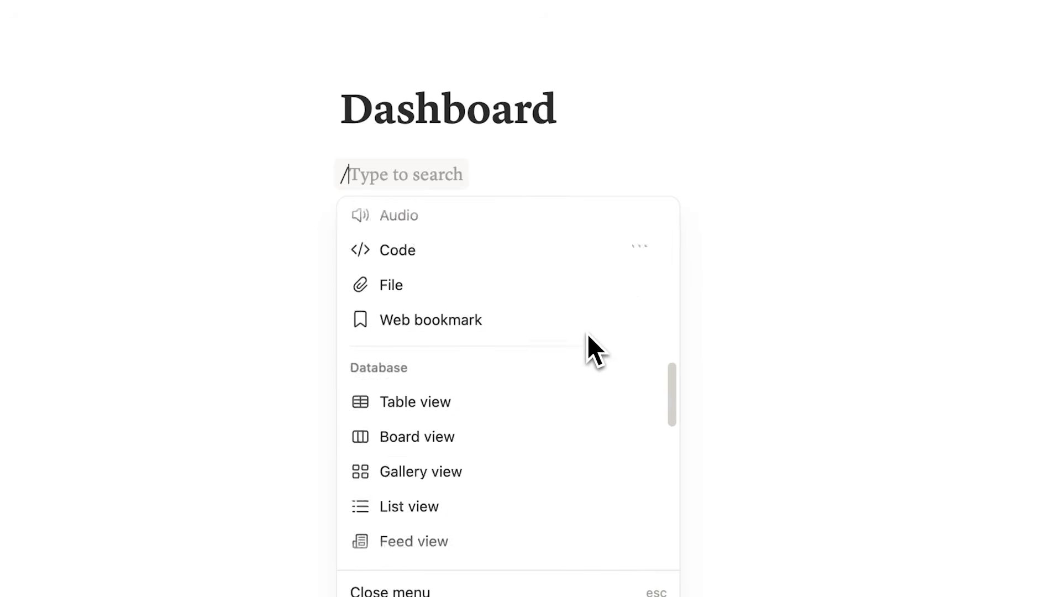
scroll(581, 351, down, 20)
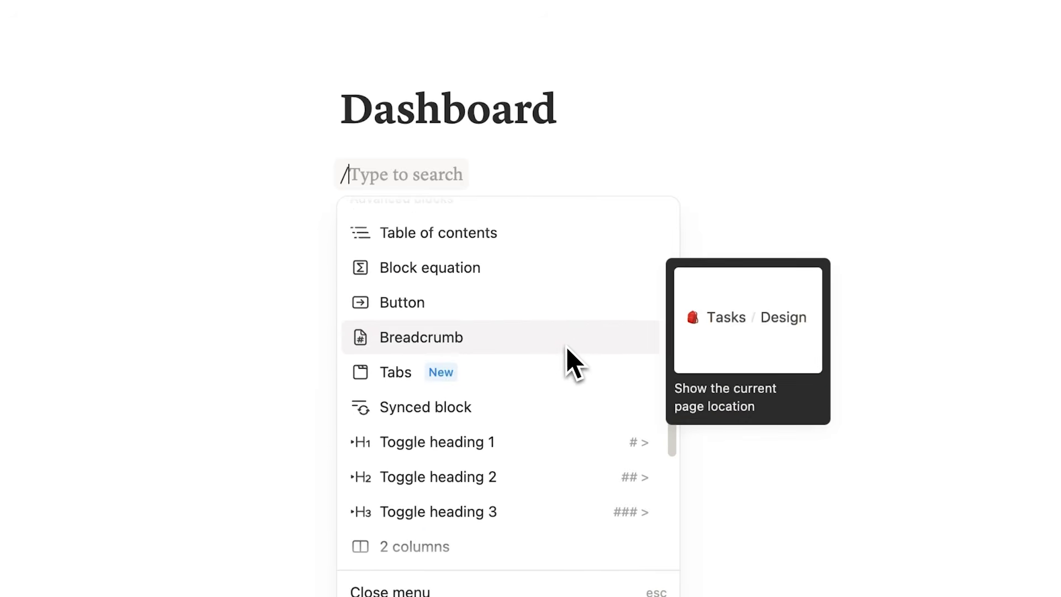
scroll(554, 424, up, 15)
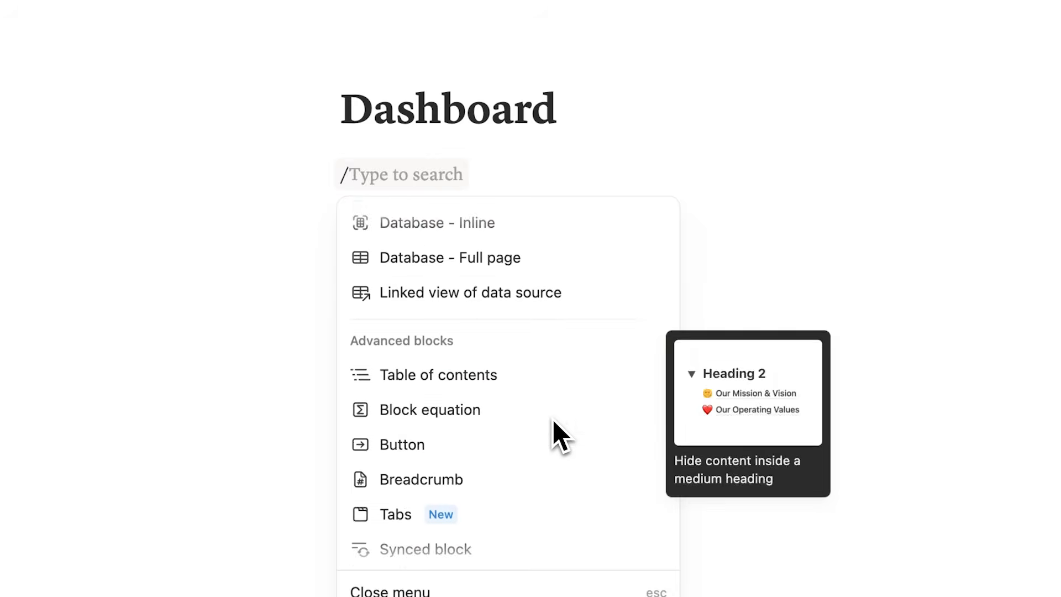
scroll(554, 423, up, 15)
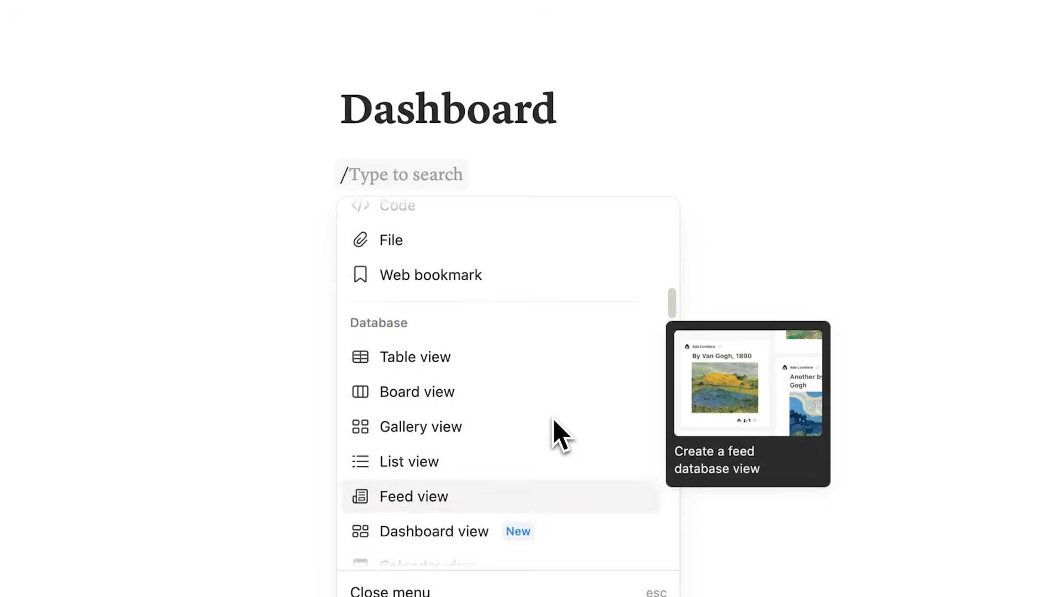
text(4)
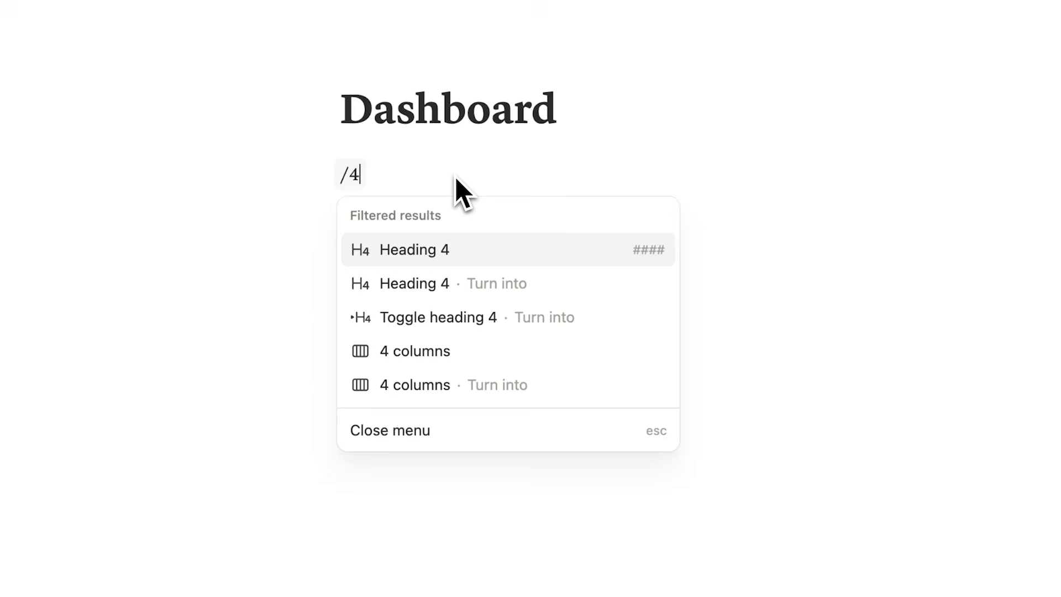
click(507, 360)
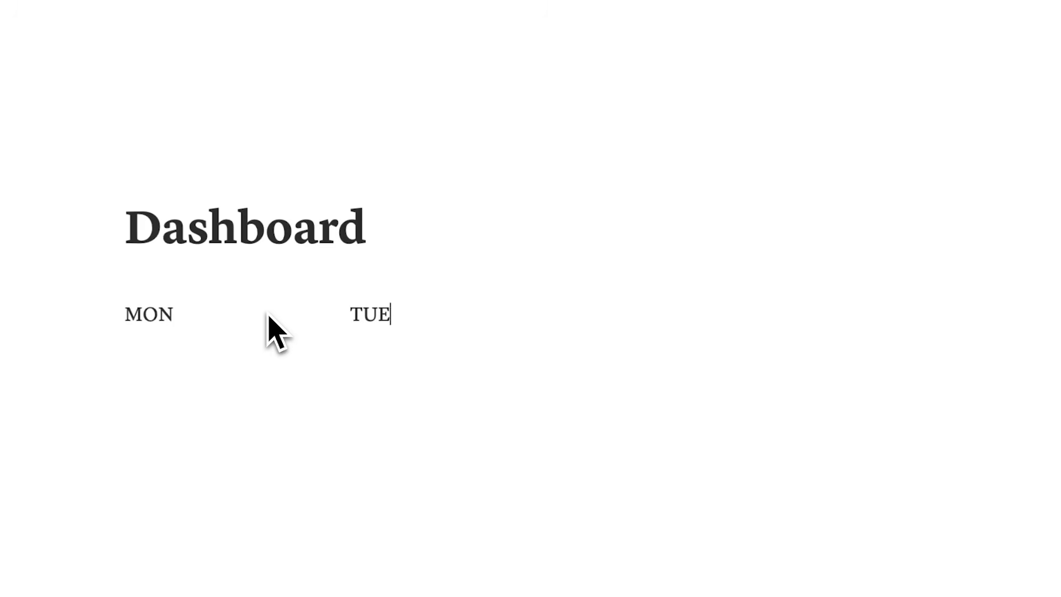
Label the four columns MON, TUE, WED and THU.
key(Right)
text(WED)
key(Right)
text(T)
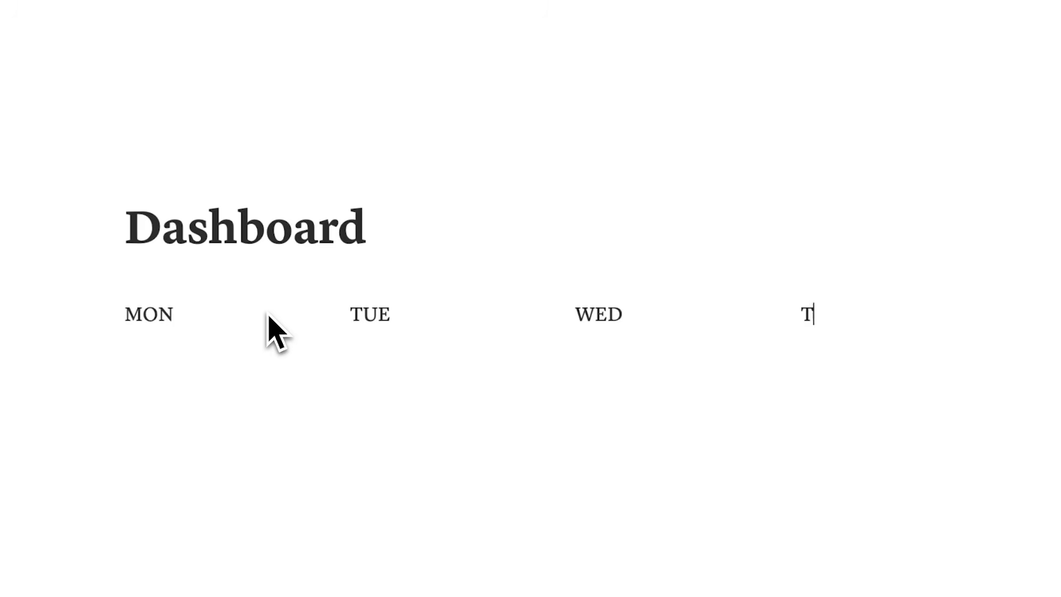
text(HU)
drag(275, 332, 936, 386)
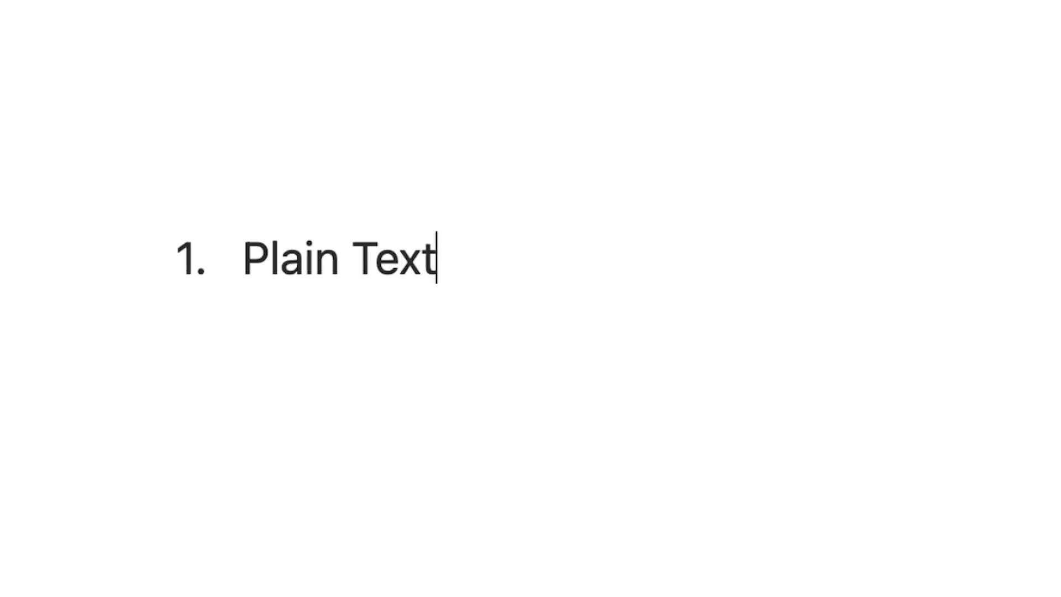
Add a second item, Data, below Plain Text in the numbered list.
key(Return)
text(Data)
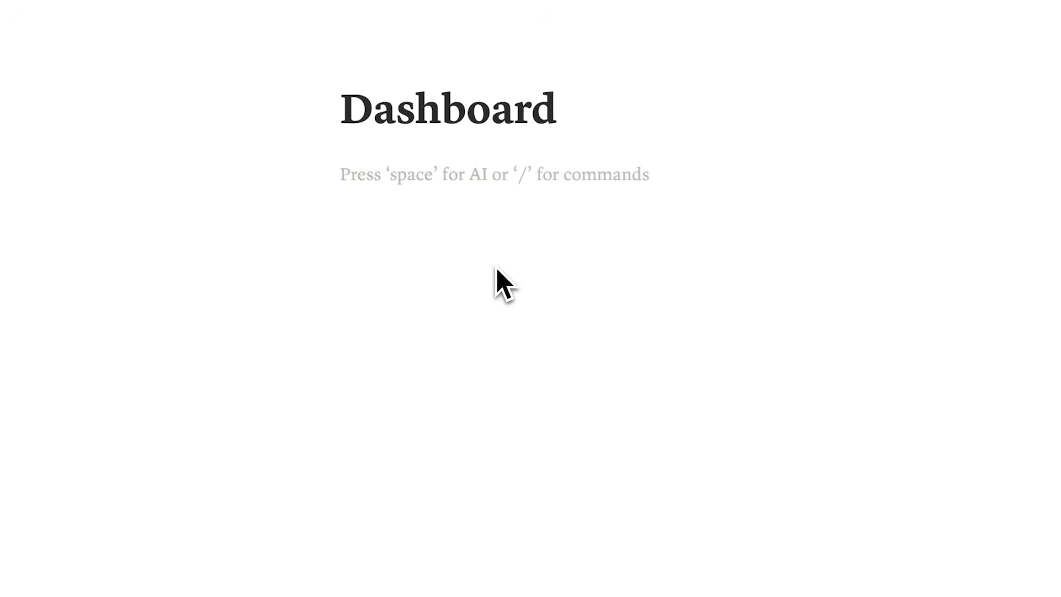
Insert an inline database below the Dashboard title.
text(/data)
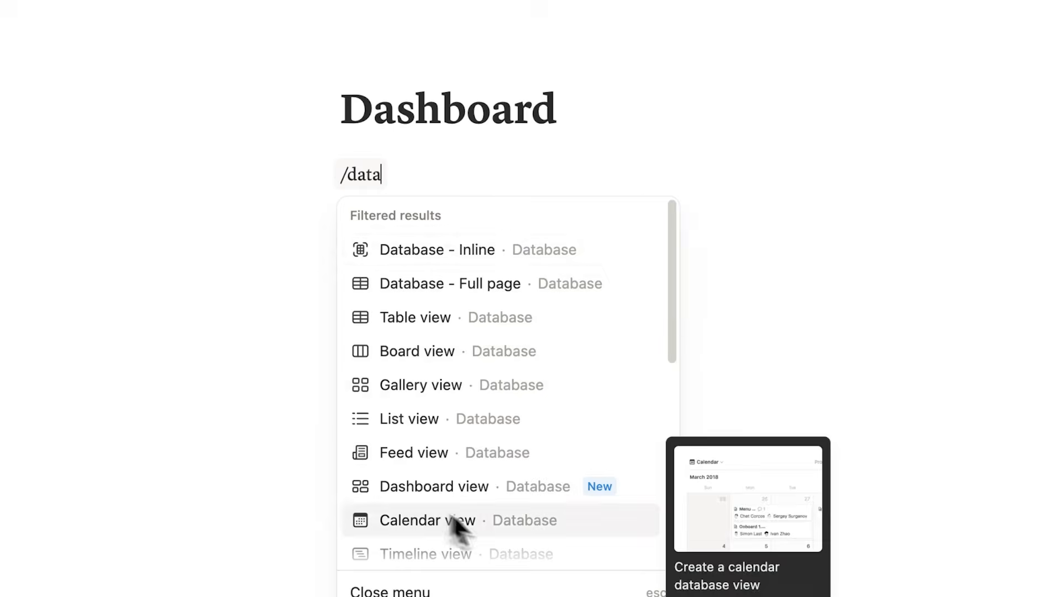
mouse_move(592, 260)
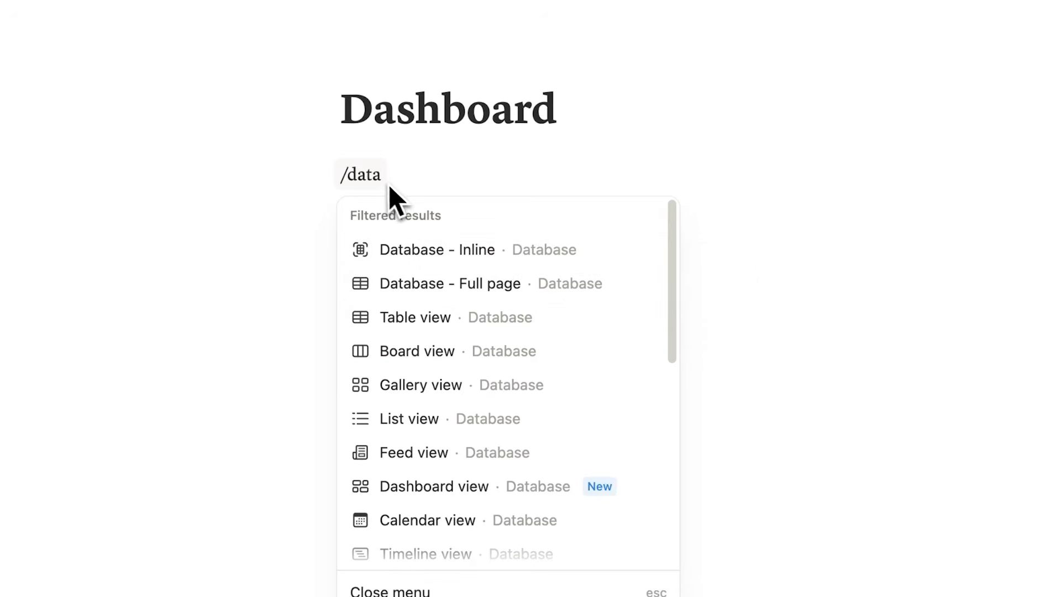
click(451, 323)
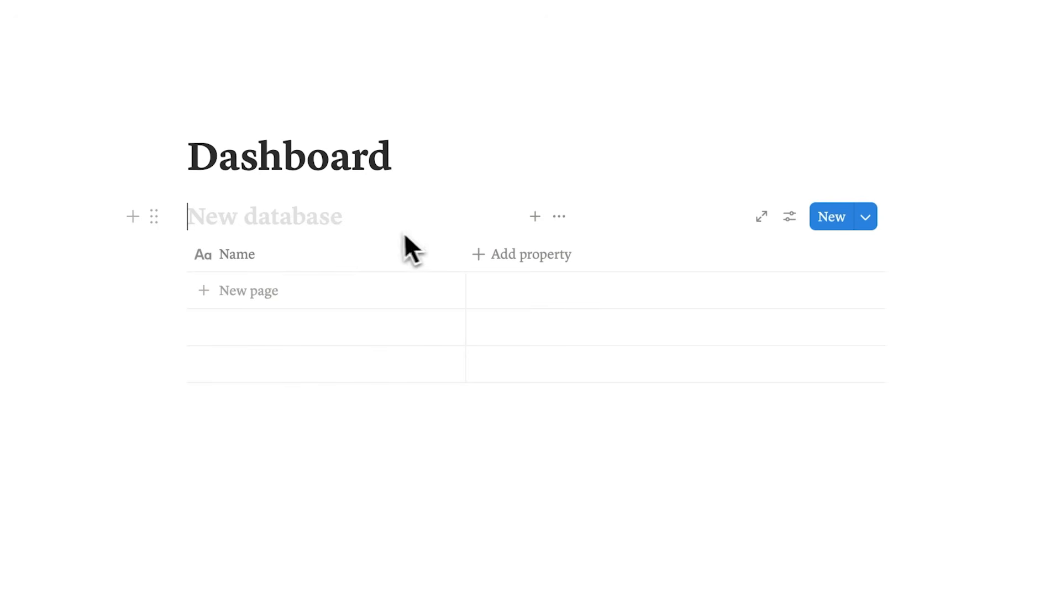
Try To Do List, Calendar and Daily Habits as titles for the new database.
text(To Do List)
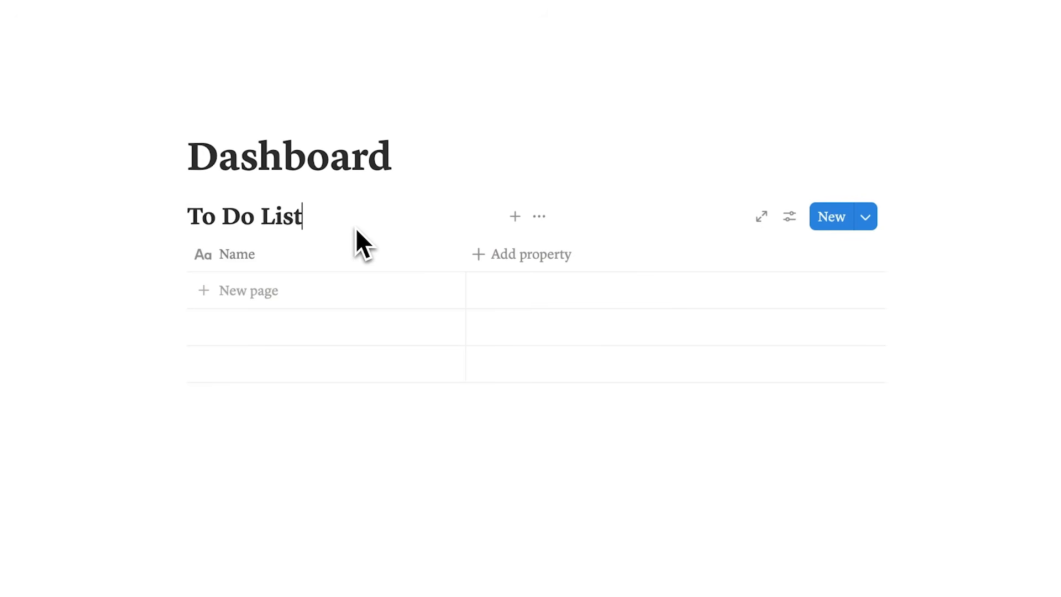
key(super+a)
text(Calendar)
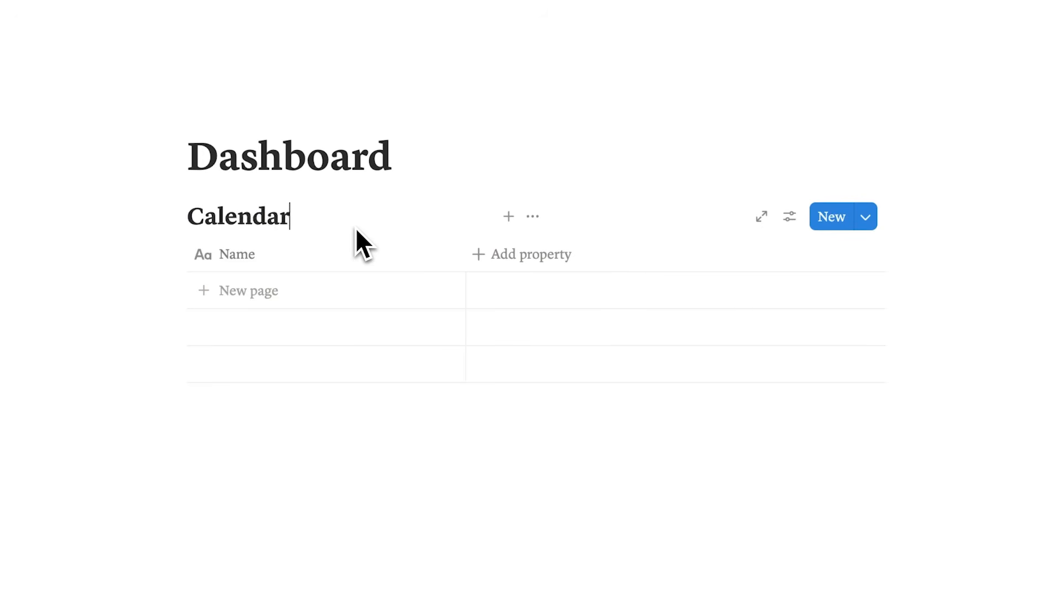
key(super+a)
text(Daily Habits)
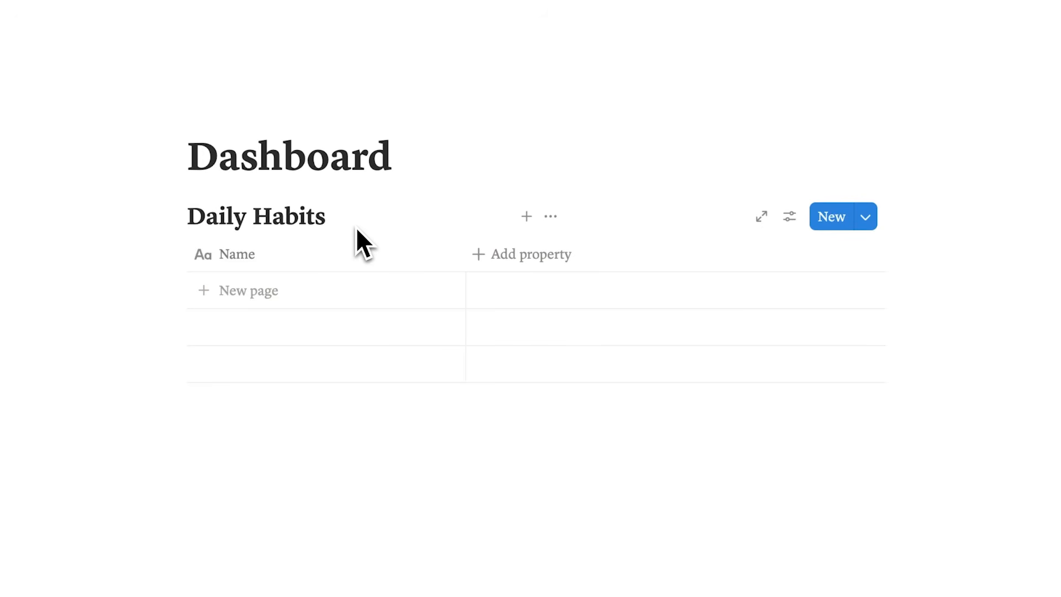
Title the database Task List and add the entries Task 1, Task 2 and Task 3.
key(super+a)
text(T)
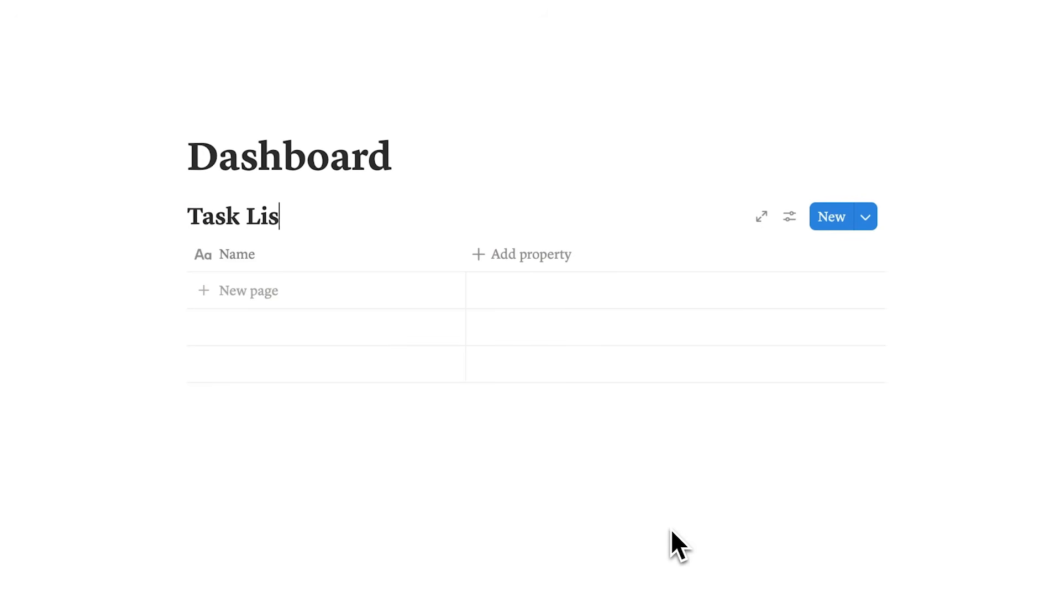
click(370, 367)
text(Task 1)
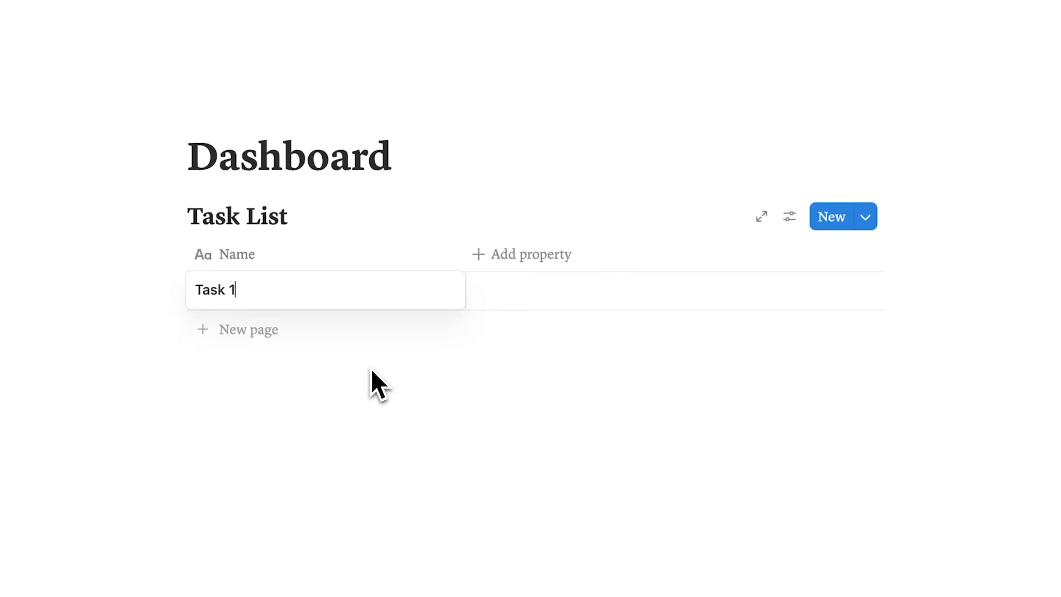
key(Return)
click(250, 327)
text(Task 2)
key(Return)
click(260, 369)
text(Task 3)
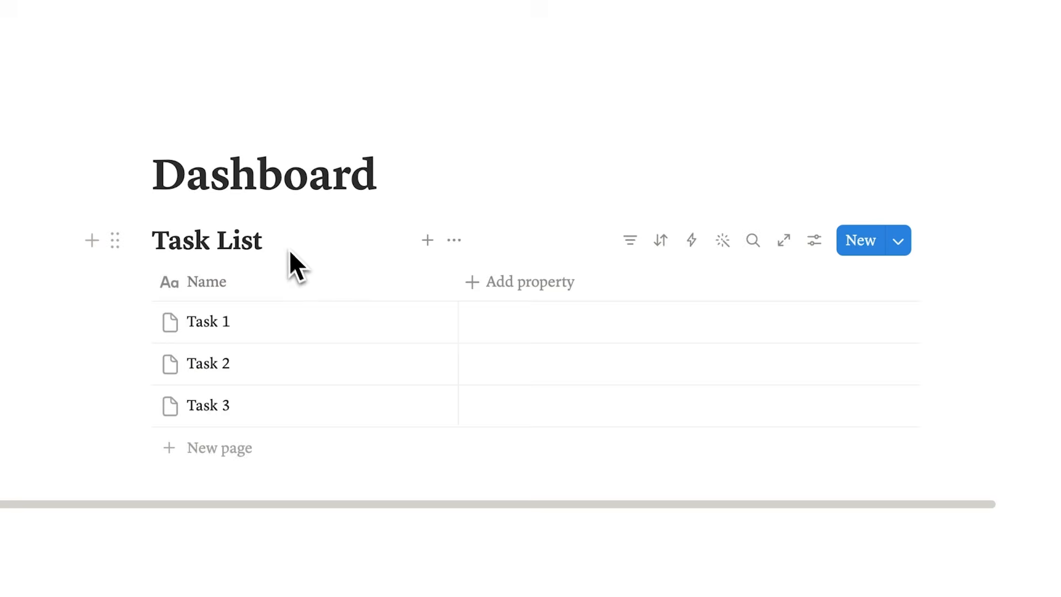
Examine the view types that can be added to the Task List database.
drag(278, 241, 157, 238)
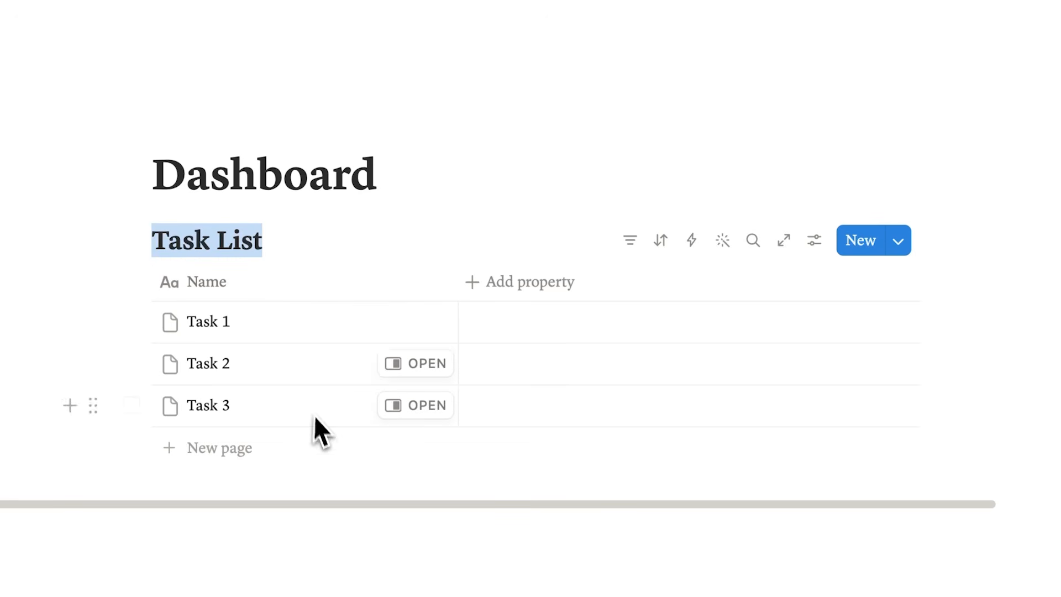
click(278, 522)
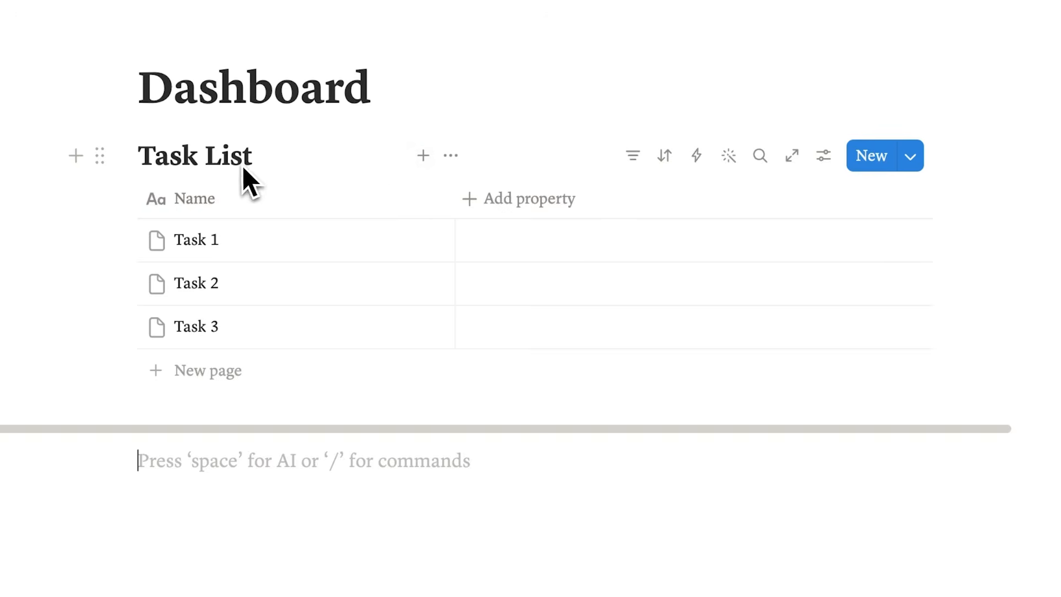
click(429, 163)
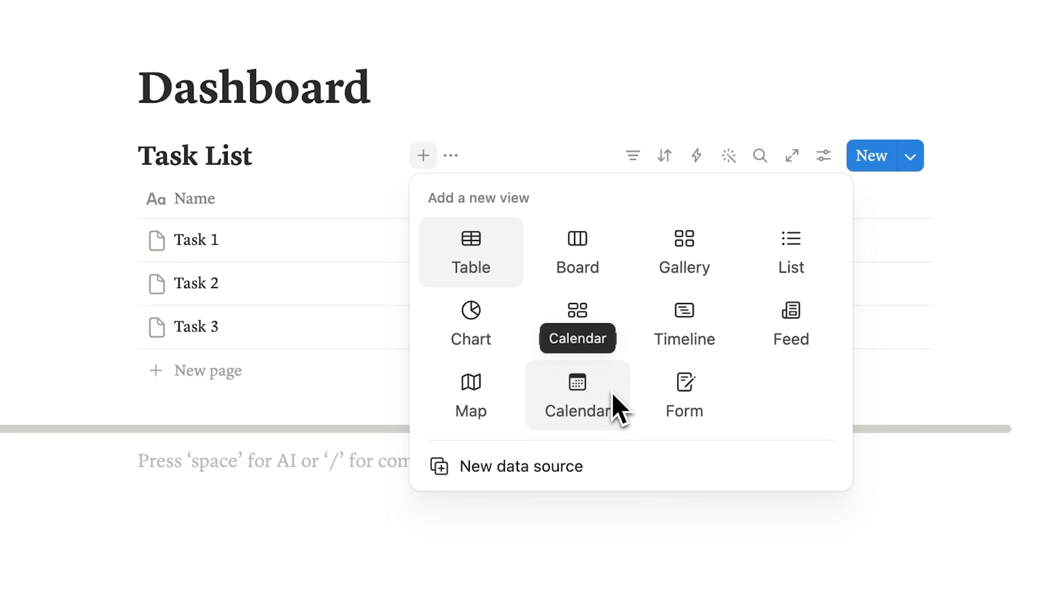
click(846, 138)
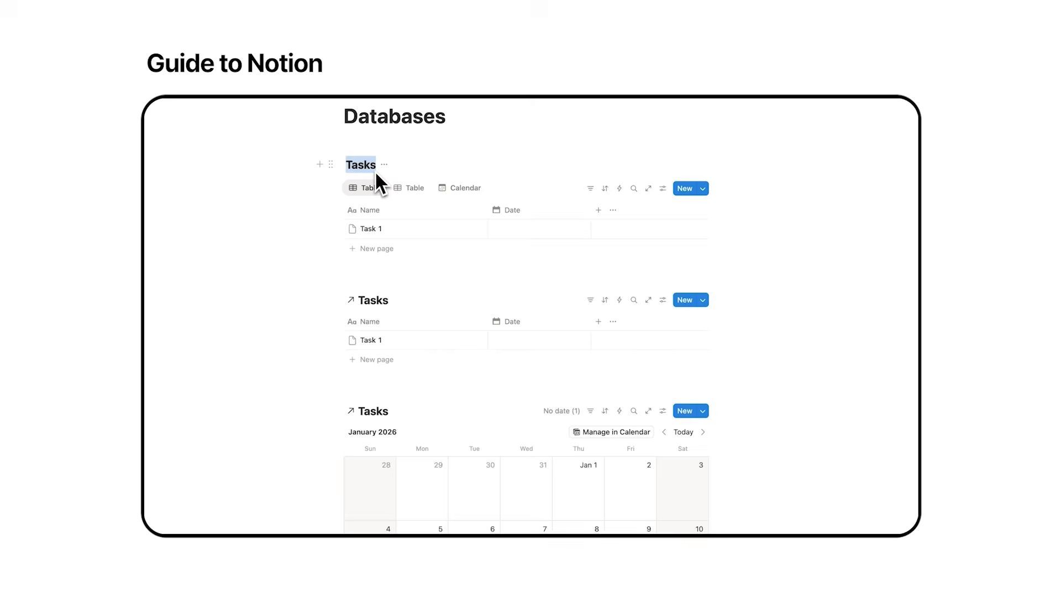
Set the urgency of Task 3 to Not Urgent in My Task List on the Headquarters page.
scroll(373, 276, down, 3)
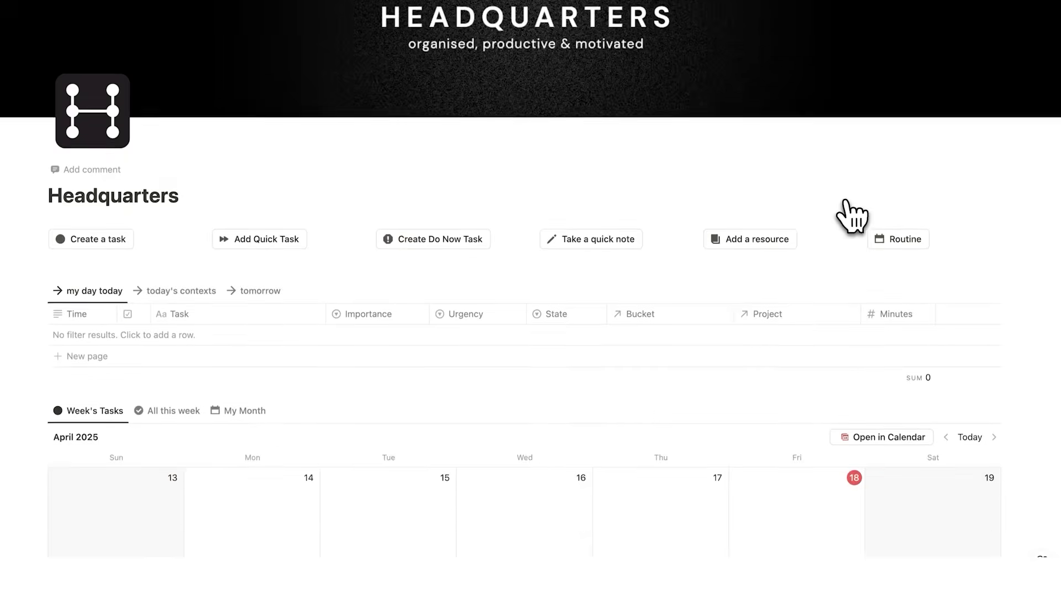
scroll(842, 201, down, 3)
scroll(852, 216, down, 15)
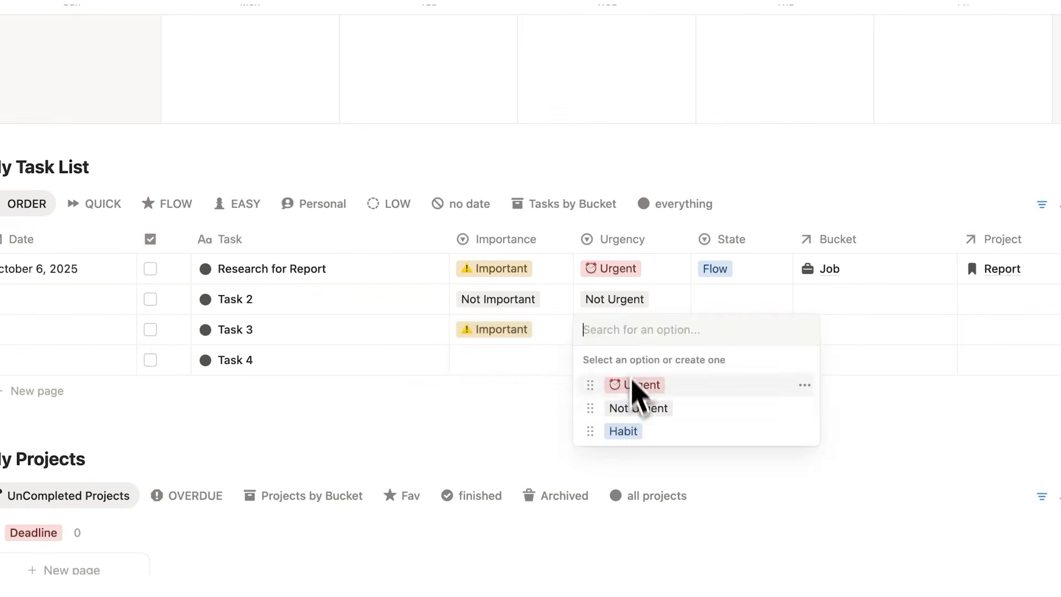
click(635, 407)
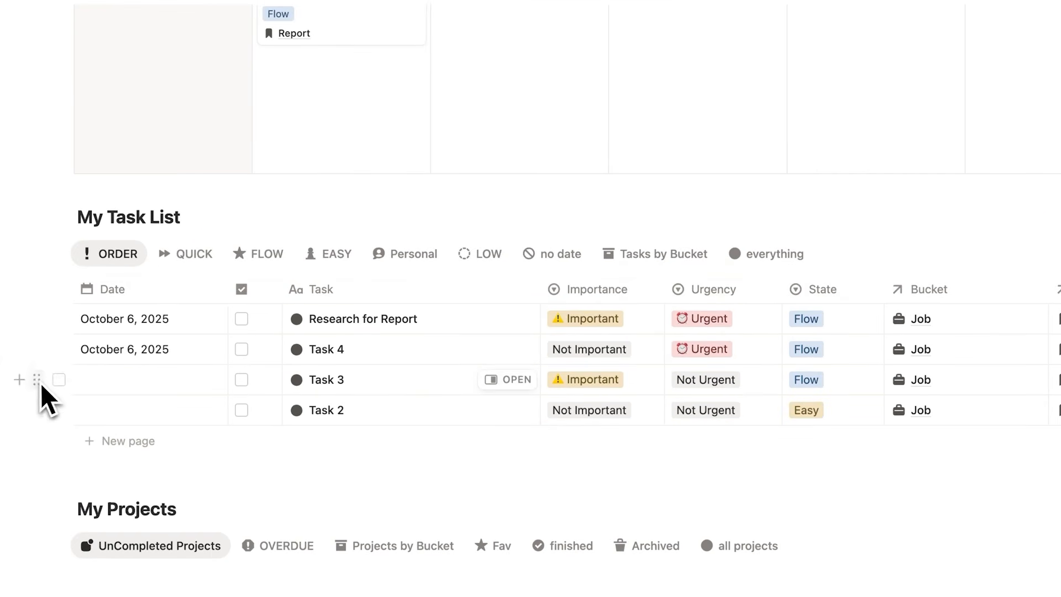
Schedule Task 3 on October 6 and move Task 2 from My Task List onto the week calendar.
drag(38, 380, 343, 135)
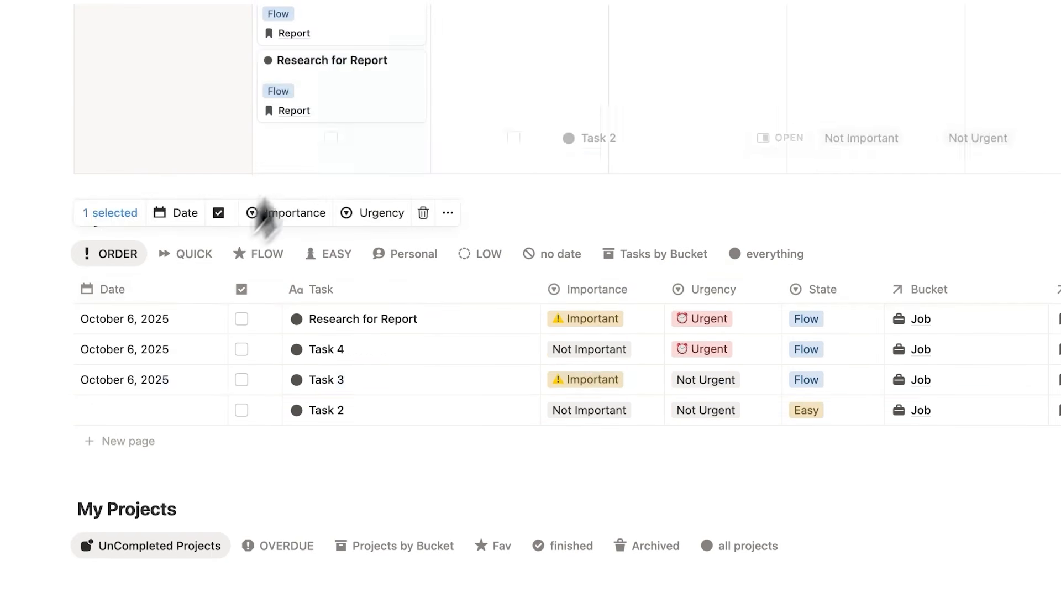
drag(238, 235, 345, 130)
click(513, 118)
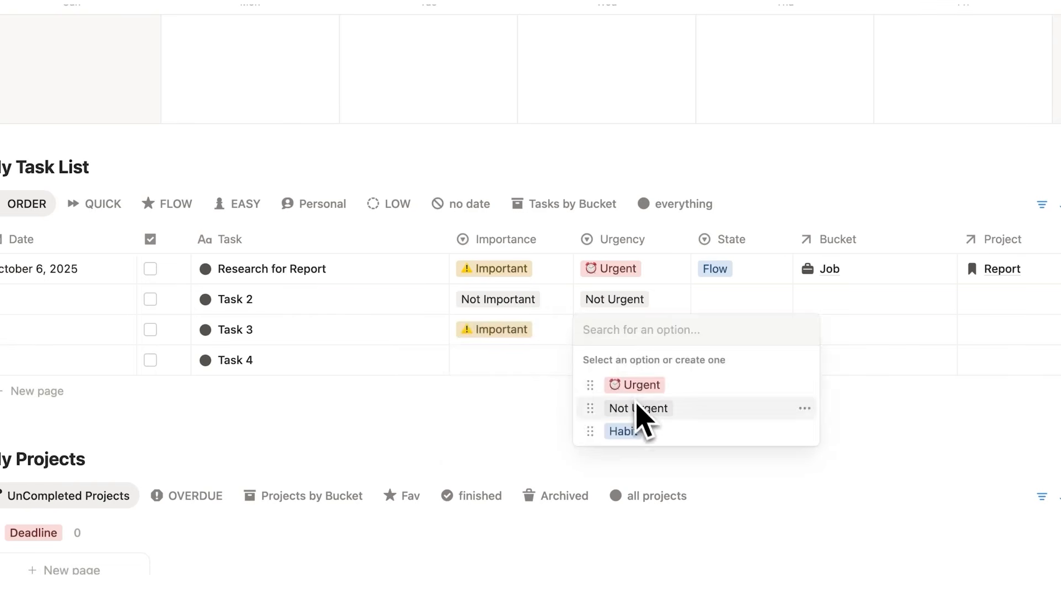
Mark Task 3 as Not Urgent and link Note 1 to the Job life bucket.
click(635, 407)
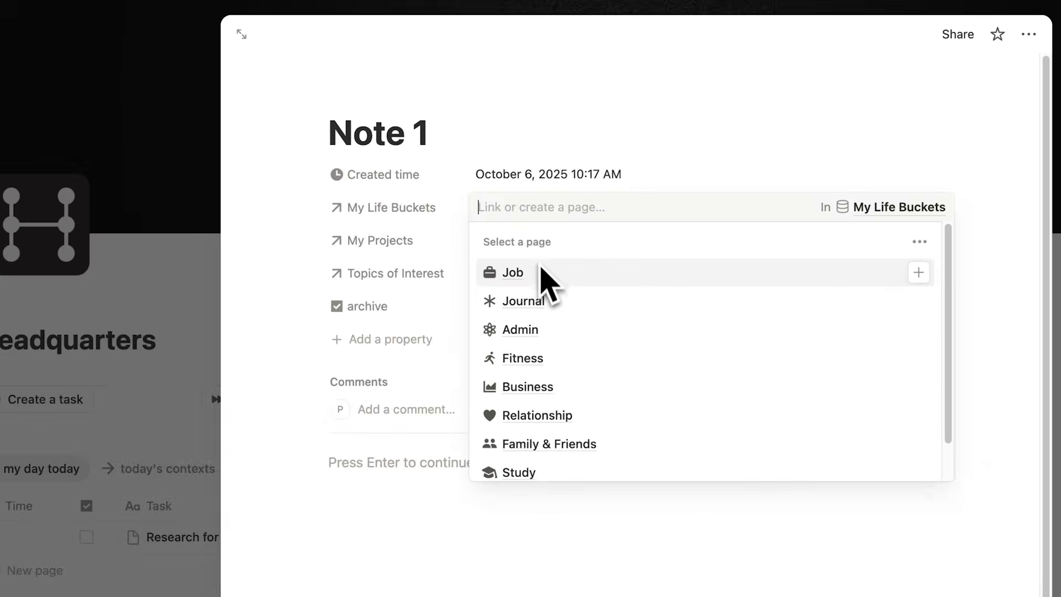
click(542, 270)
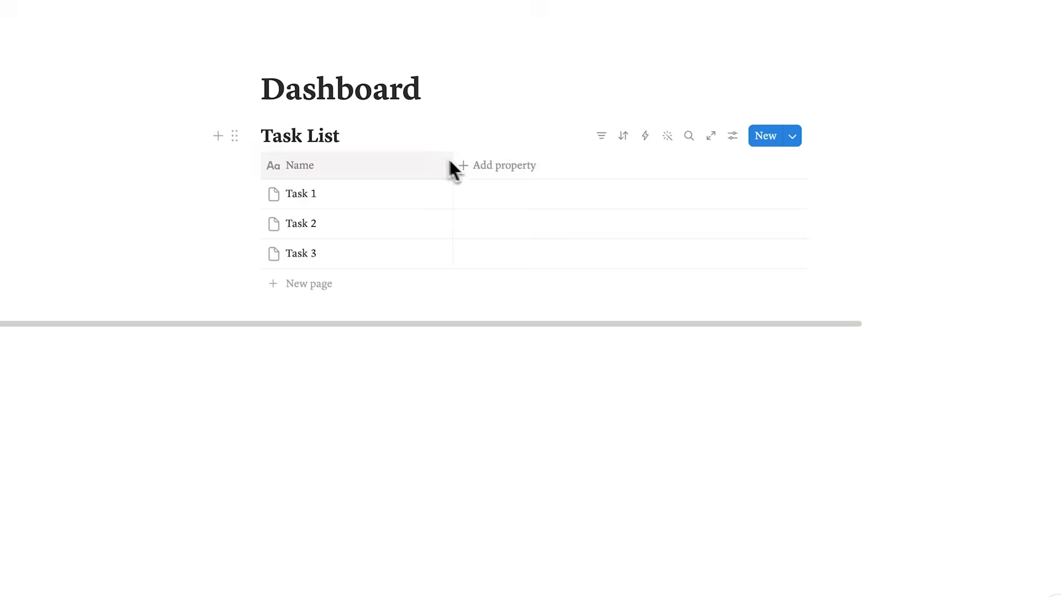
Add a Checkbox property to the Task List database and clear its name.
click(463, 164)
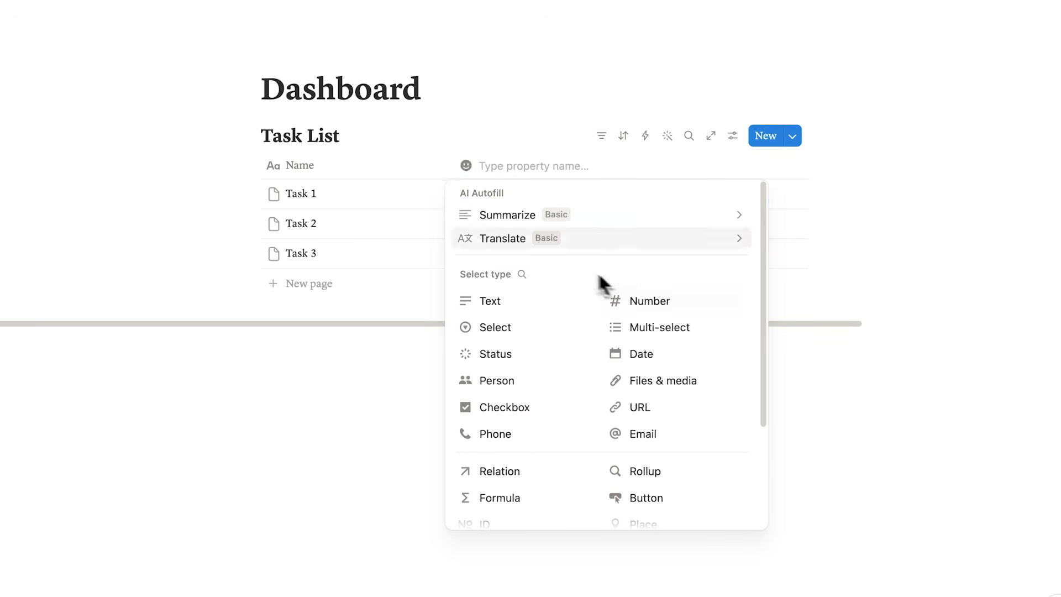
click(379, 304)
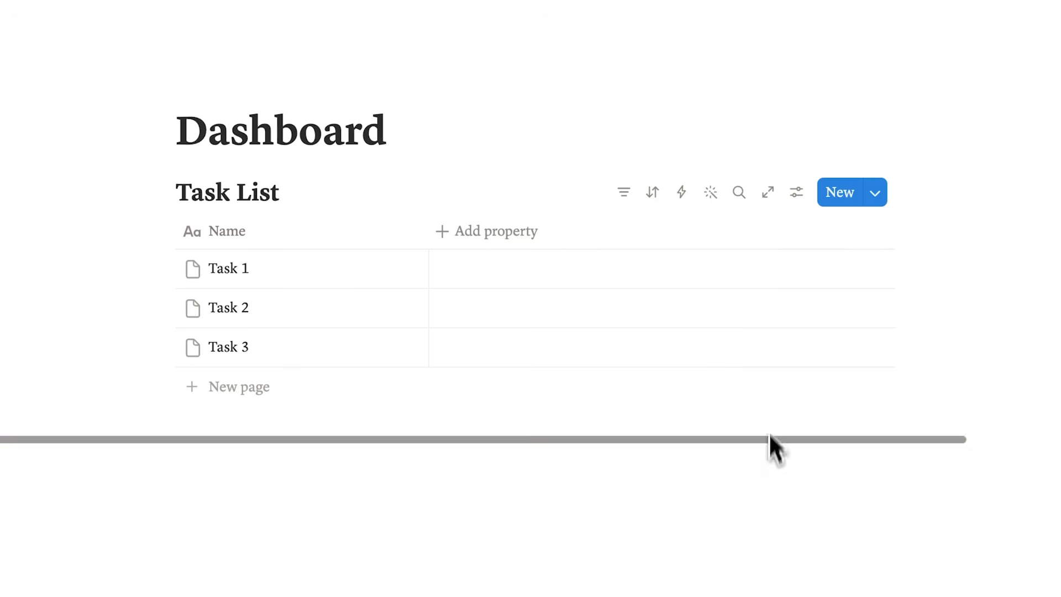
click(495, 231)
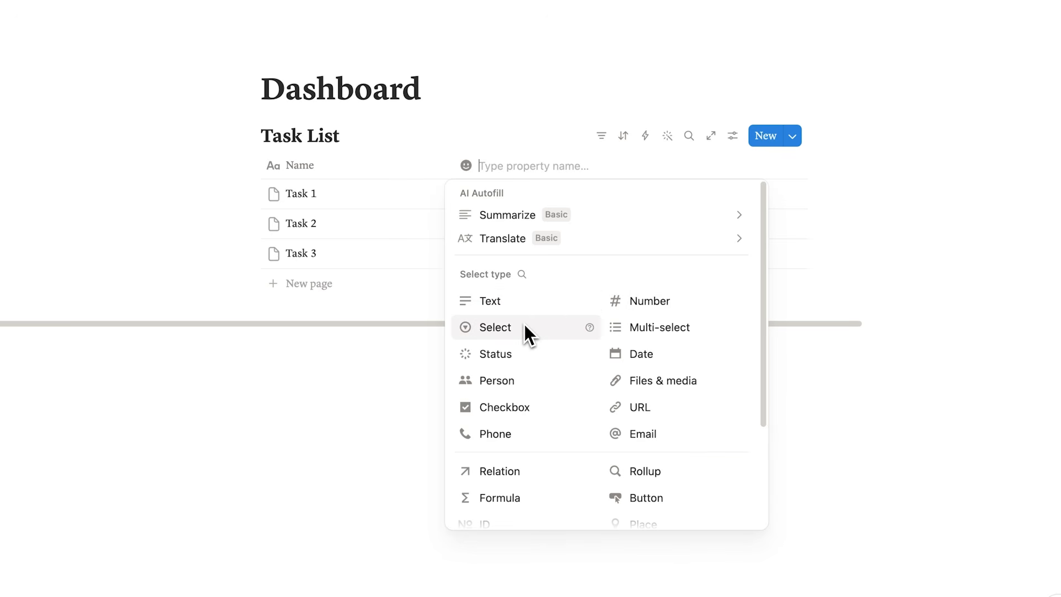
click(546, 409)
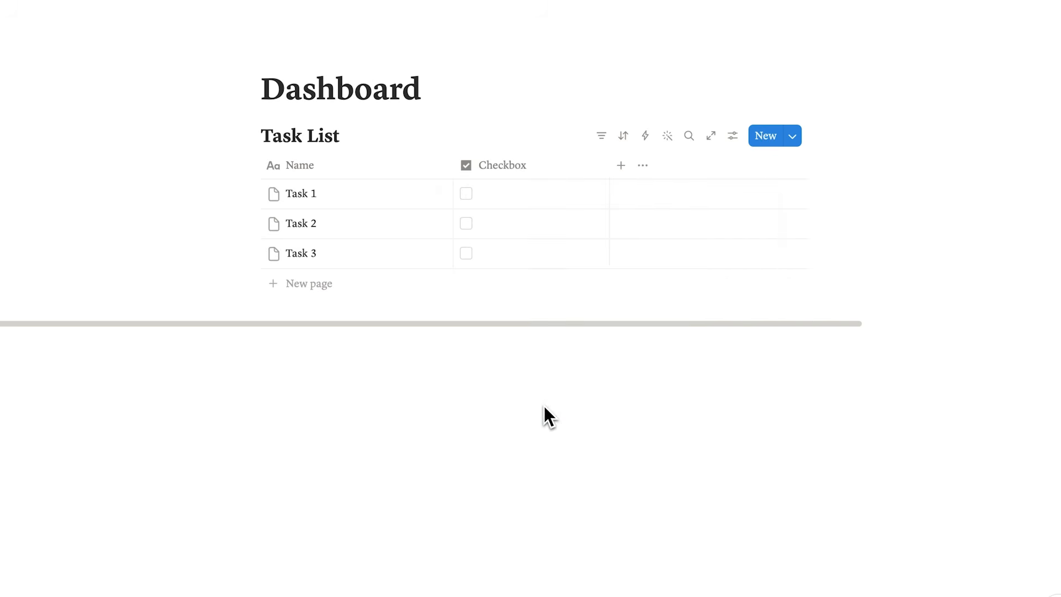
click(520, 174)
double_click(504, 198)
key(BackSpace)
click(369, 204)
Move the narrowed checkbox column in front of the Name column and tick off Task 1.
drag(483, 174, 288, 169)
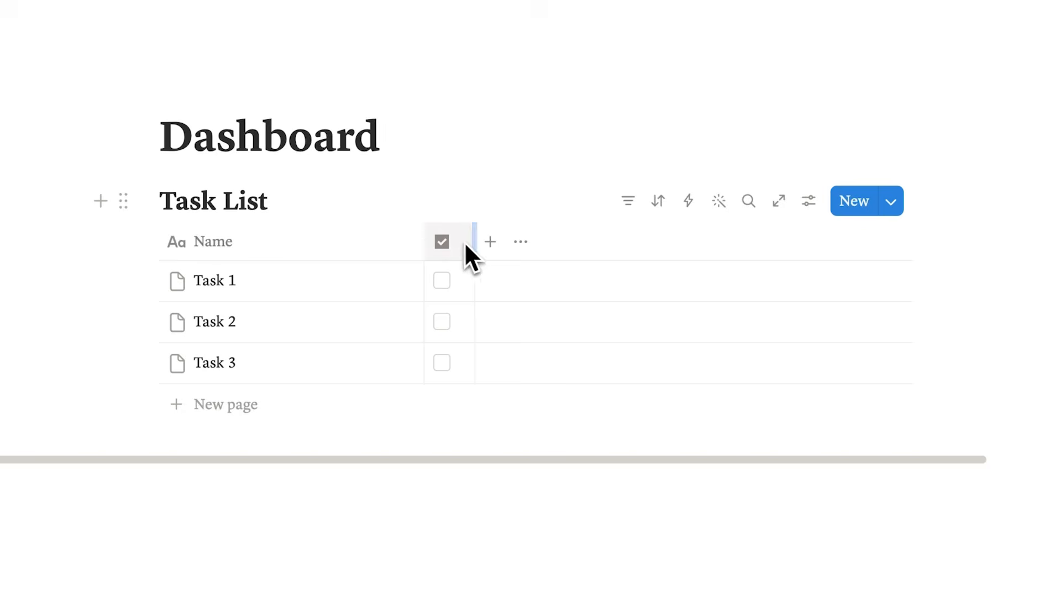
drag(196, 248, 191, 247)
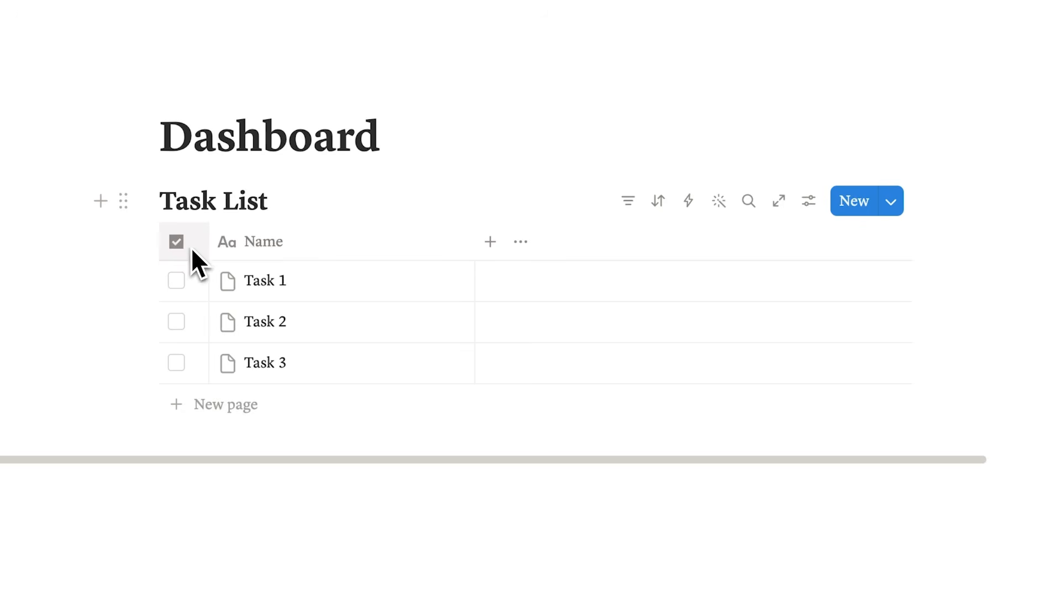
click(177, 280)
key(Escape)
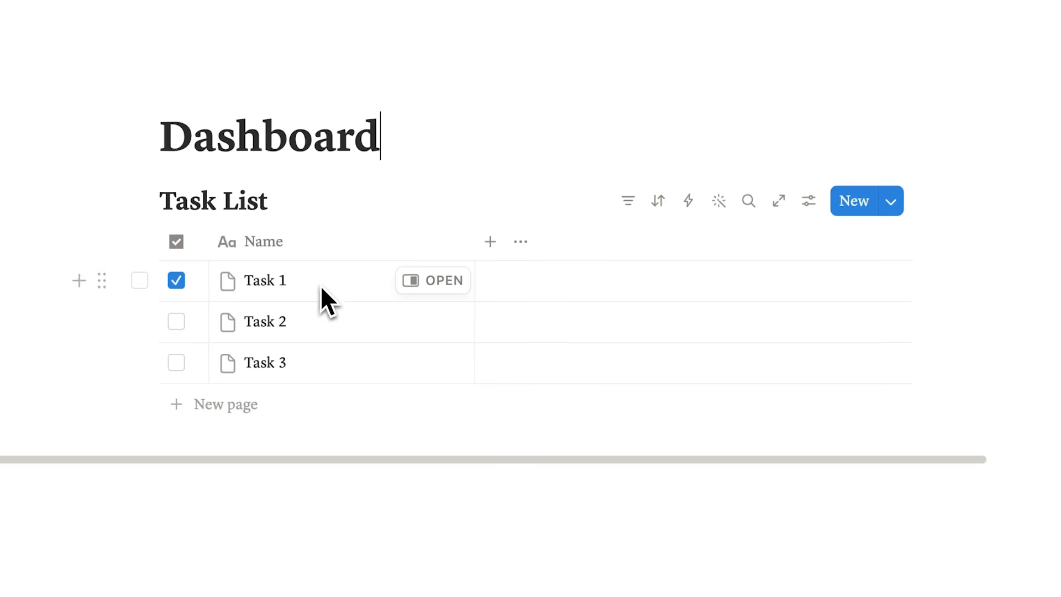
Add a Date property to the Task List and set Task 1's date to August 23, 2026.
click(489, 241)
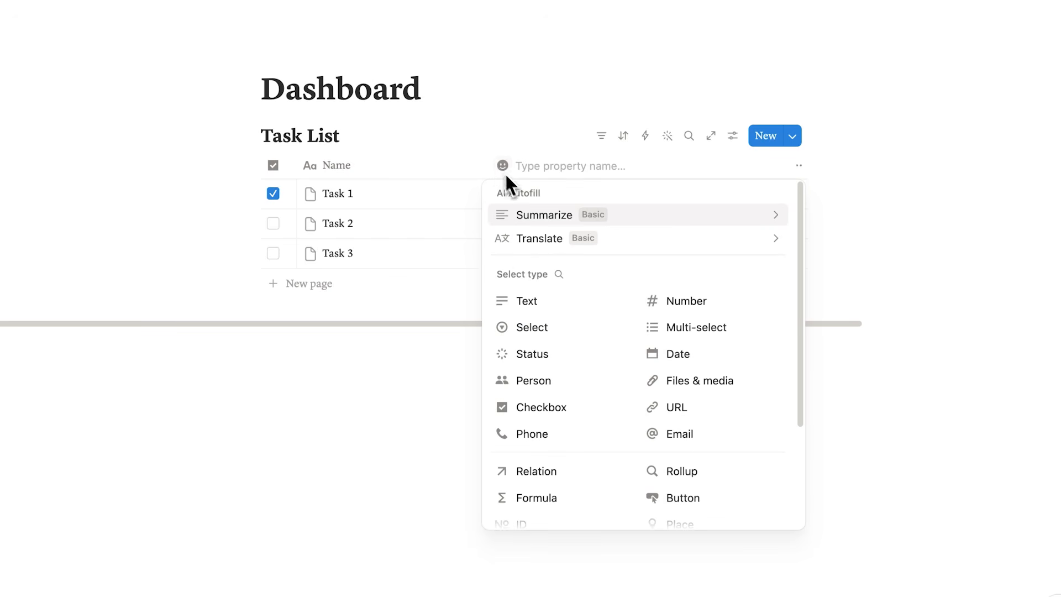
scroll(558, 237, down, 1)
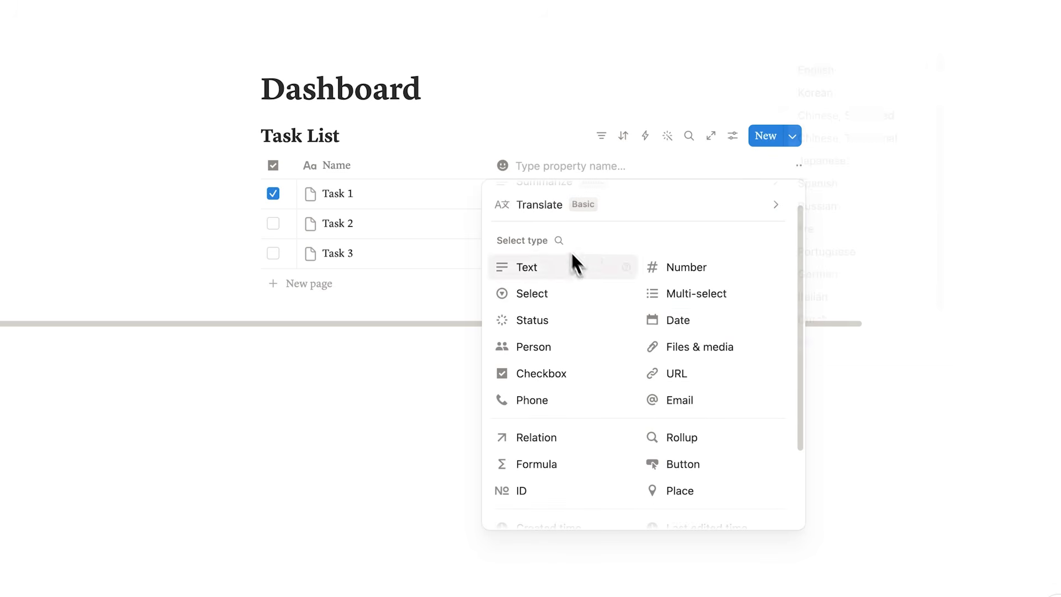
click(698, 327)
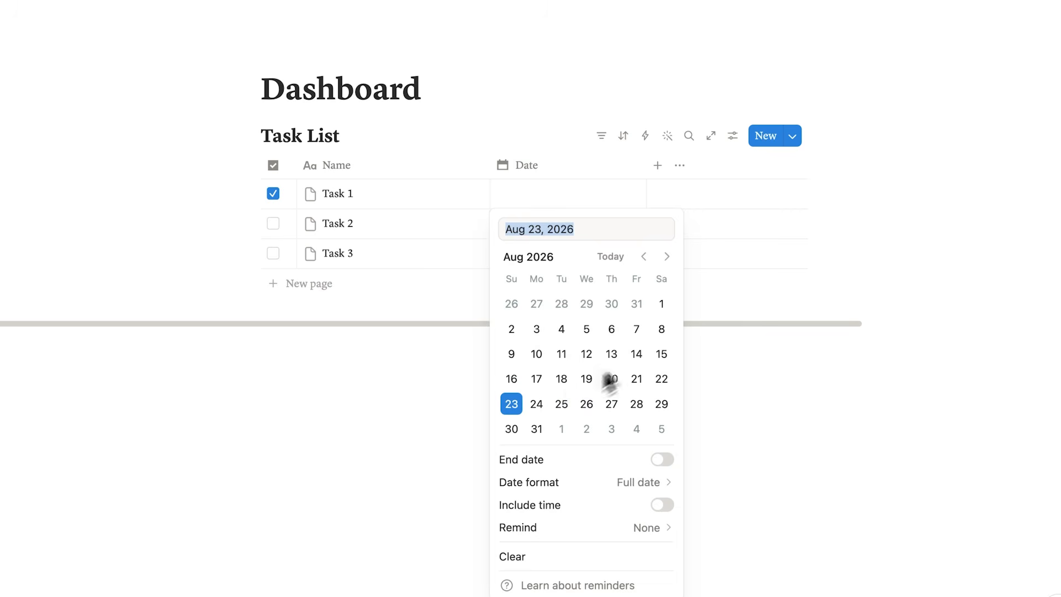
click(510, 404)
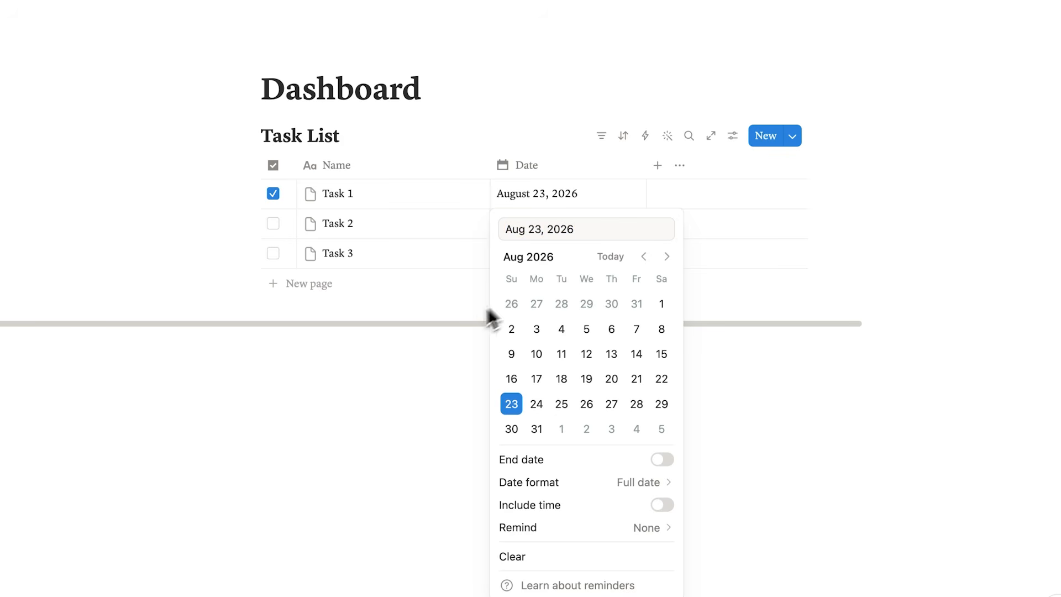
Browse five months back and forward again in the date picker of Task 1.
click(643, 256)
click(644, 256)
click(643, 257)
click(643, 256)
click(644, 257)
click(667, 257)
click(667, 257)
click(667, 256)
click(667, 256)
click(667, 257)
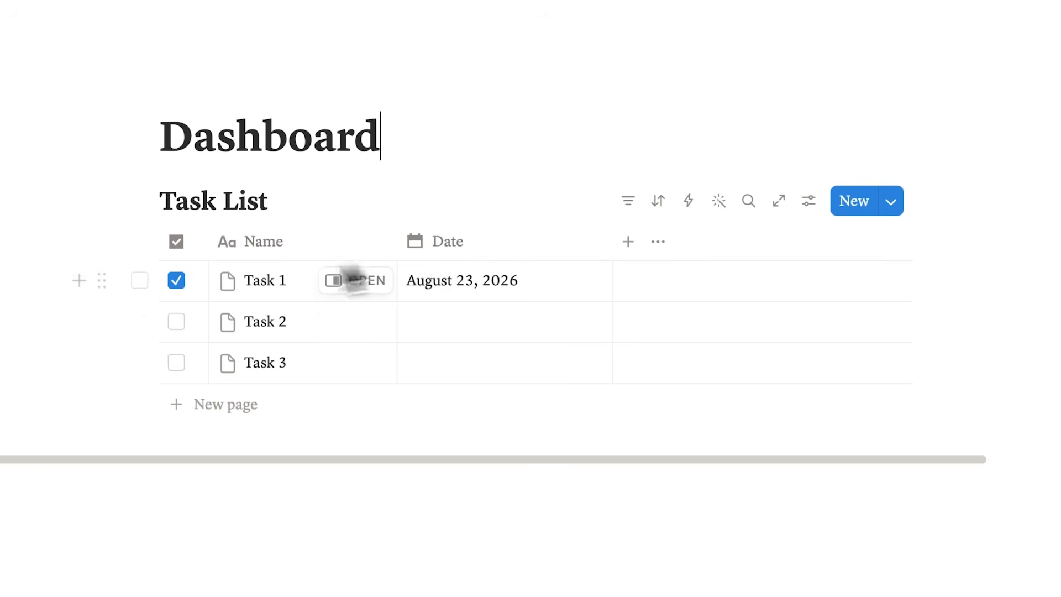
Add a Select property to the Task List and assign Task 1 a new option named Project A.
click(630, 242)
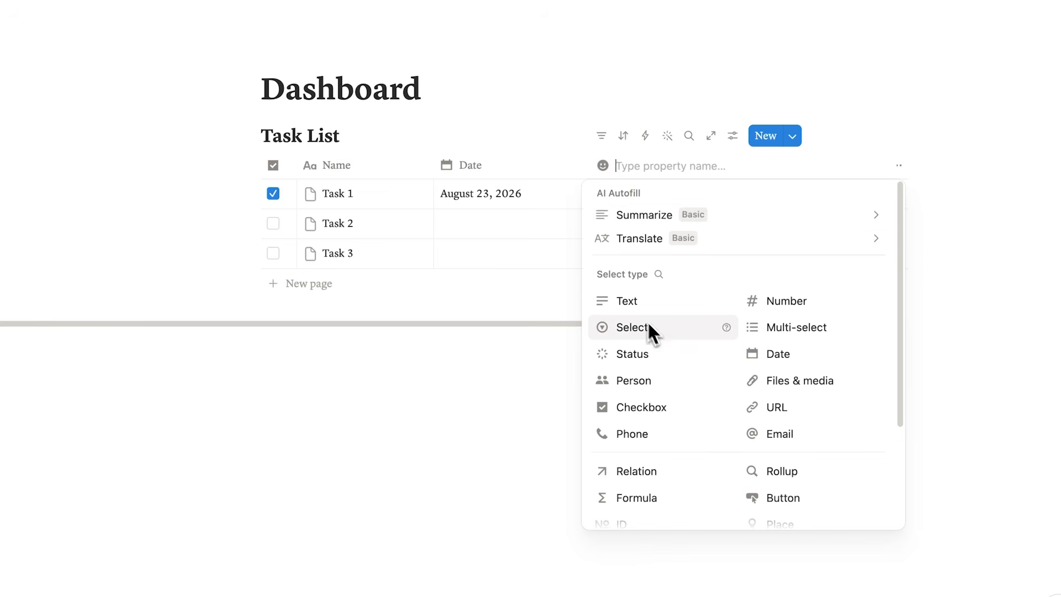
click(662, 328)
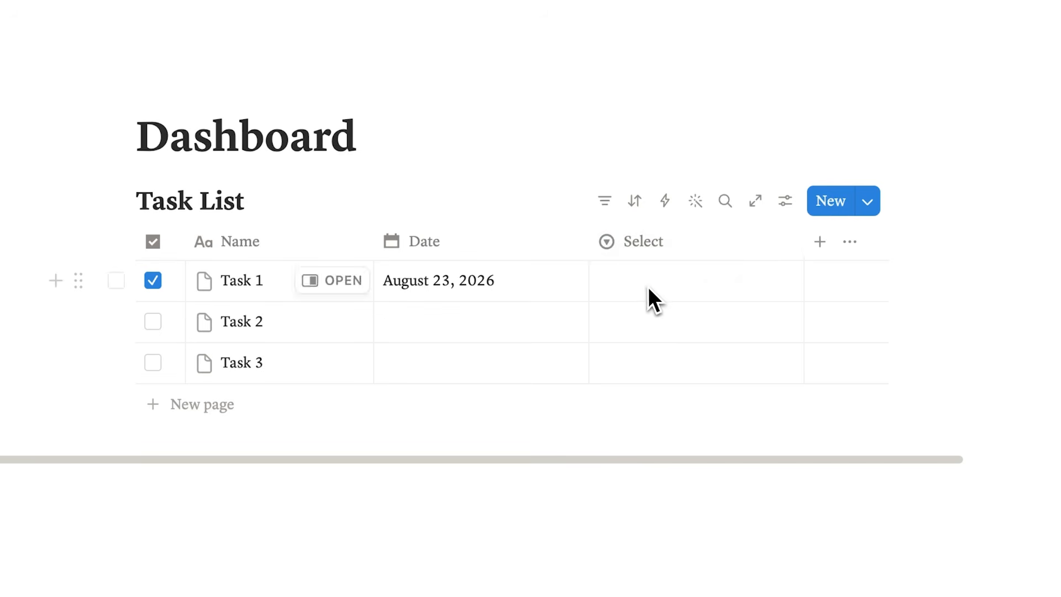
click(649, 289)
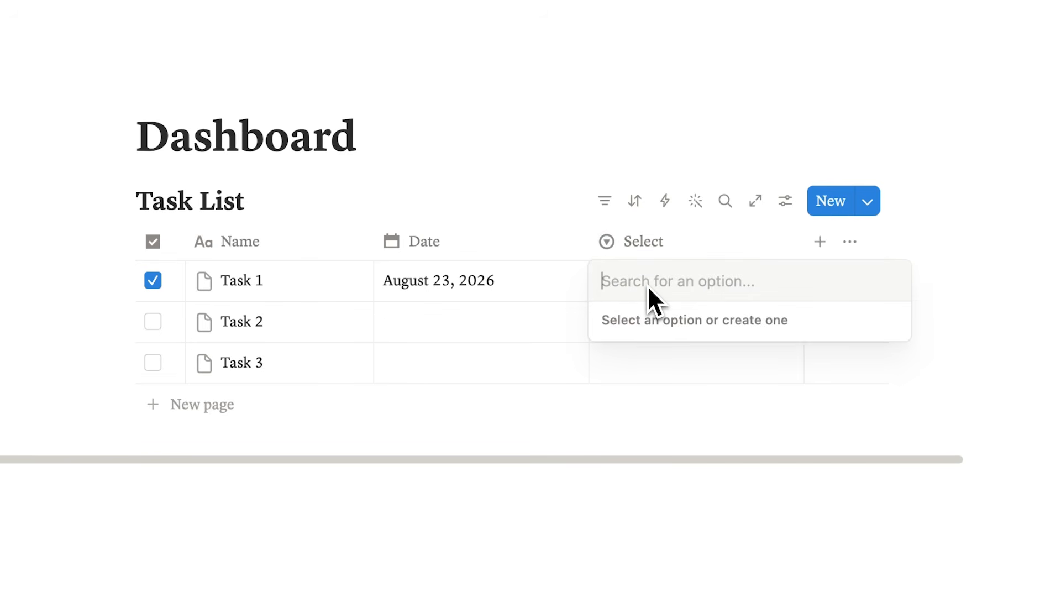
text(Project A)
key(Return)
Create a second select option named Project B and switch Task 1 between both options, leaving Project A selected.
click(699, 291)
text(Project B)
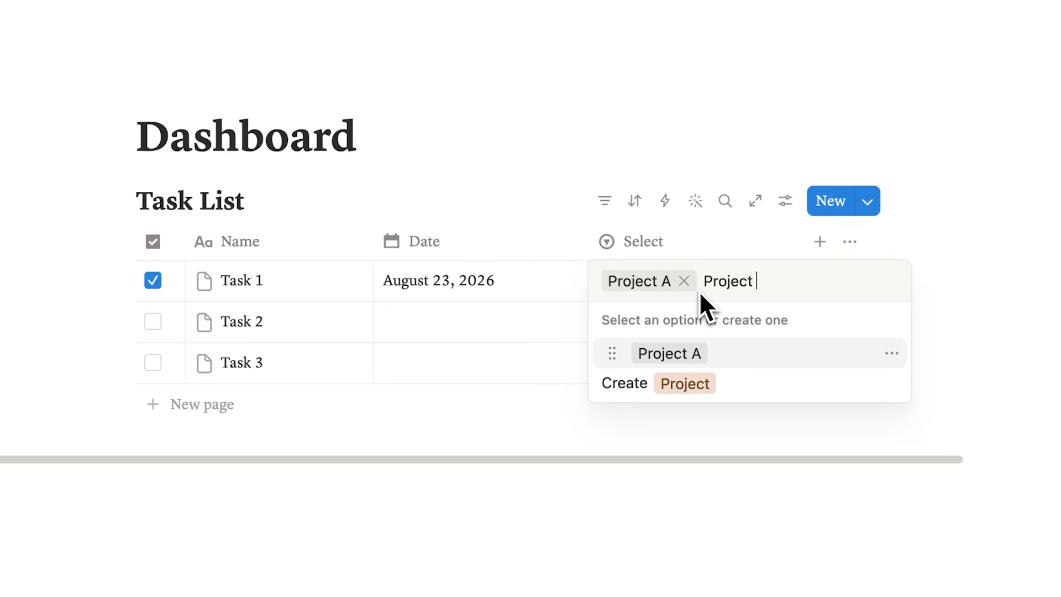
key(Return)
click(693, 287)
click(688, 352)
click(695, 290)
click(695, 384)
click(694, 279)
click(700, 352)
click(695, 299)
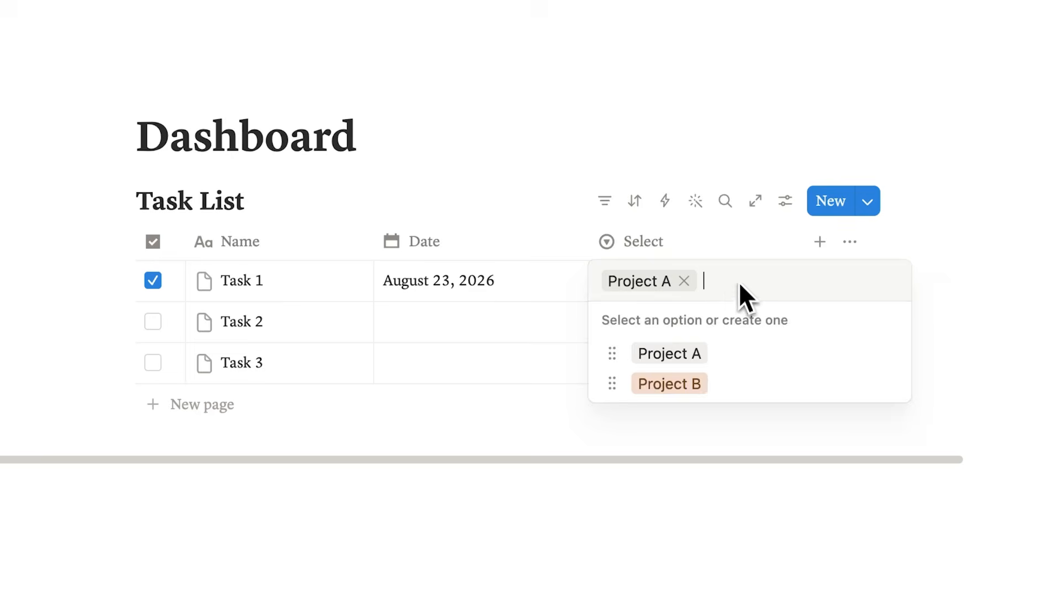
Rename the Select property to Project and slightly narrow the Name column.
click(698, 241)
text(Project)
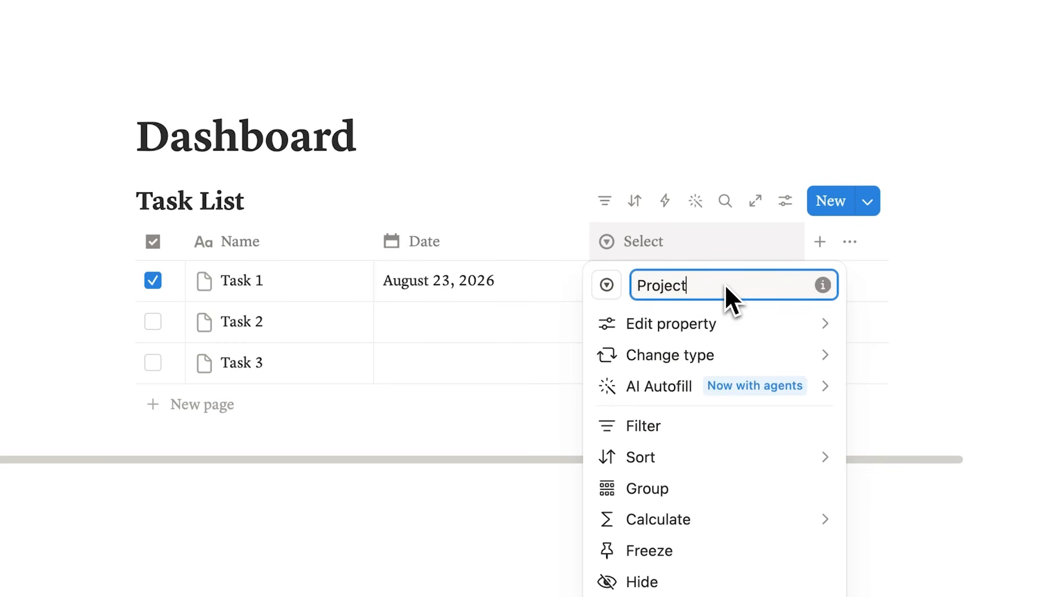
click(560, 108)
drag(374, 247, 360, 263)
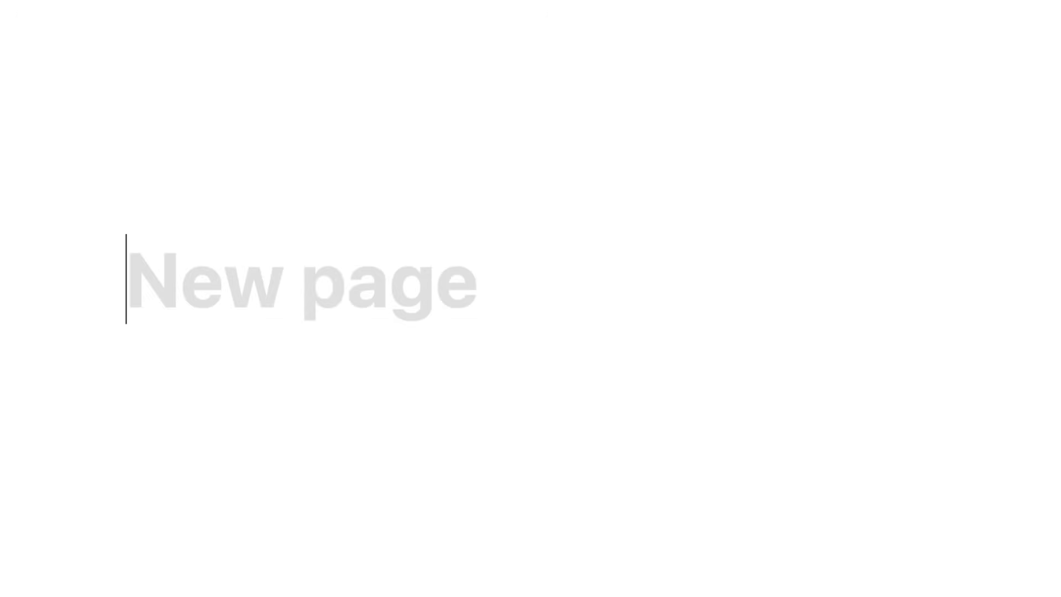
text(Our Calendar)
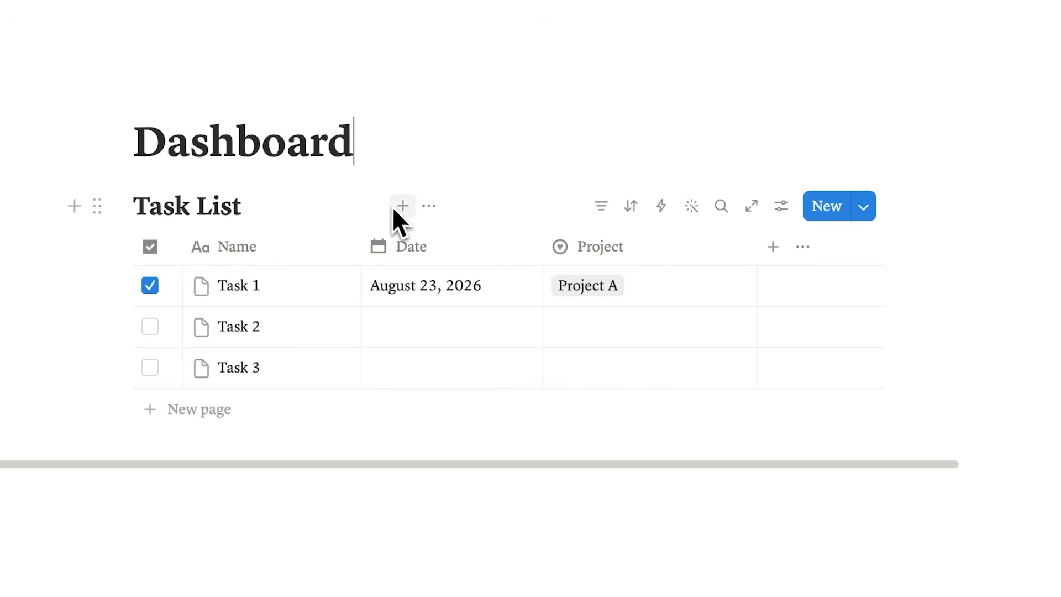
click(401, 208)
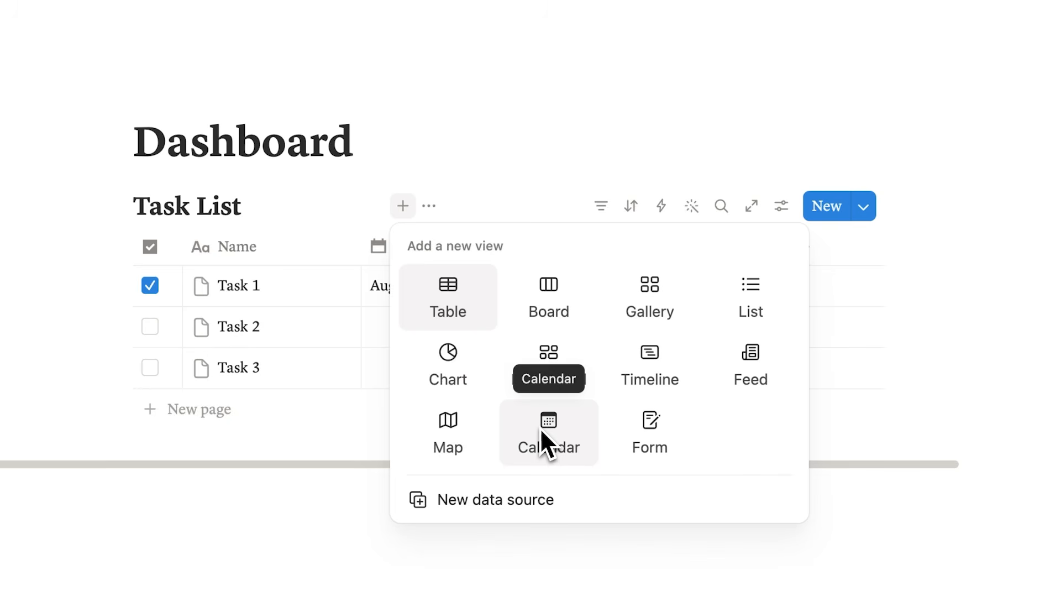
click(367, 154)
Insert a calendar database view on a new line between the Dashboard title and the Task List.
key(Return)
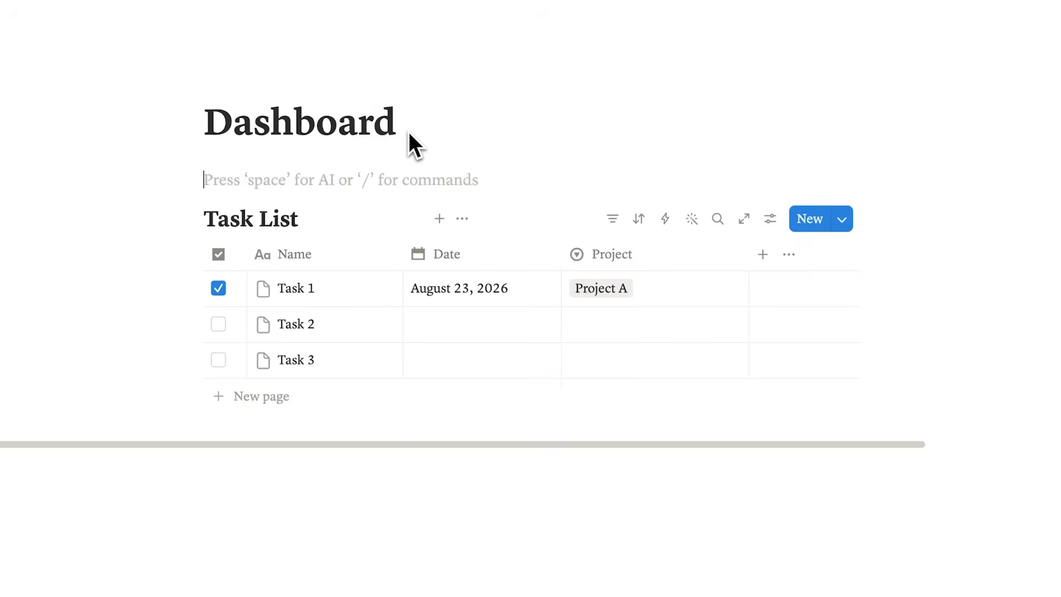
key(Return)
key(Up)
text(/calendar)
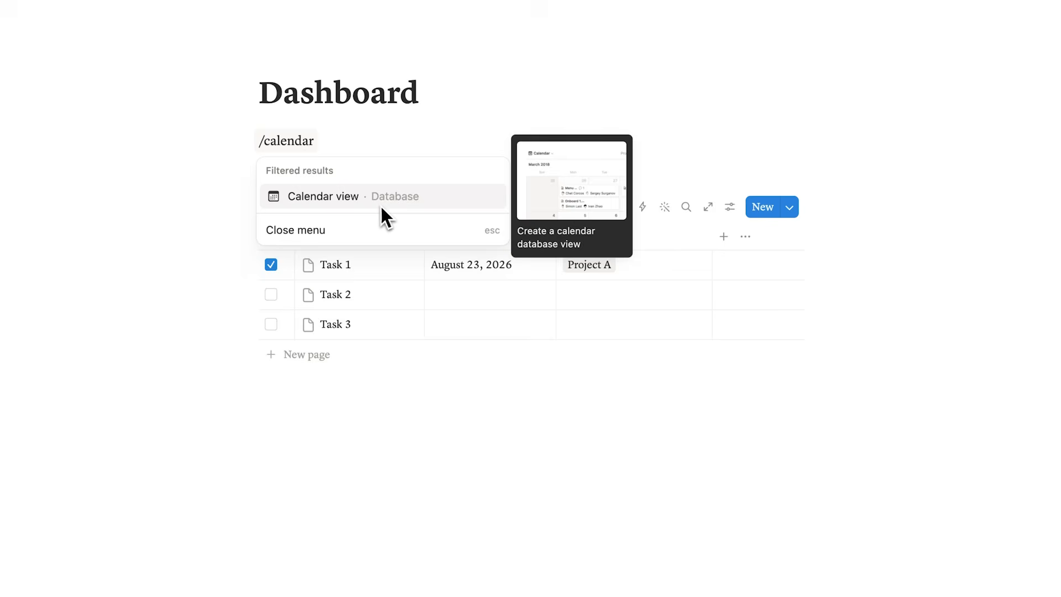
click(335, 203)
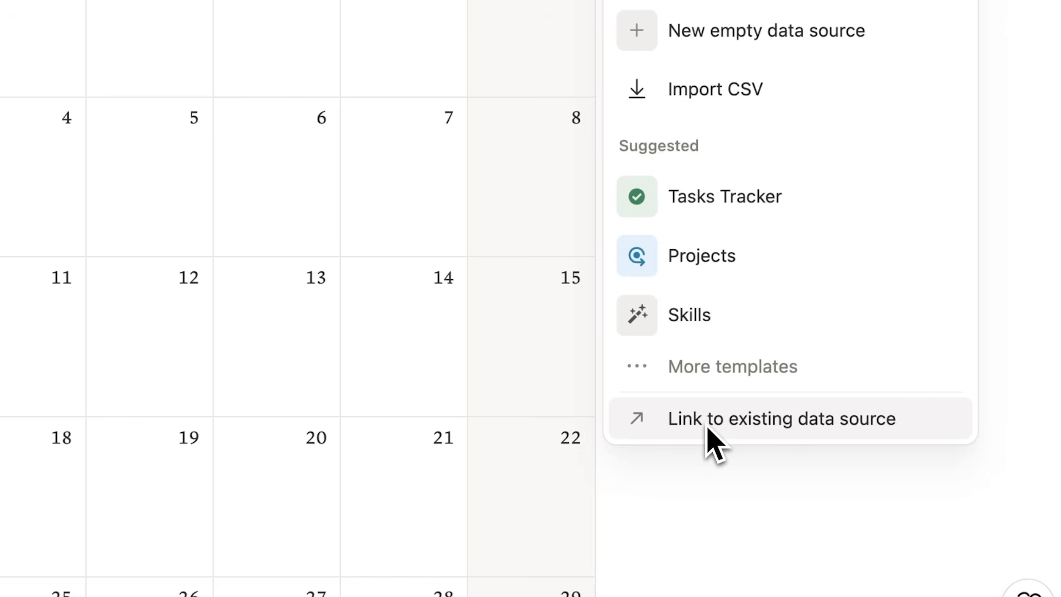
Link the new calendar view to the existing Task List data source of the Dashboard.
click(707, 432)
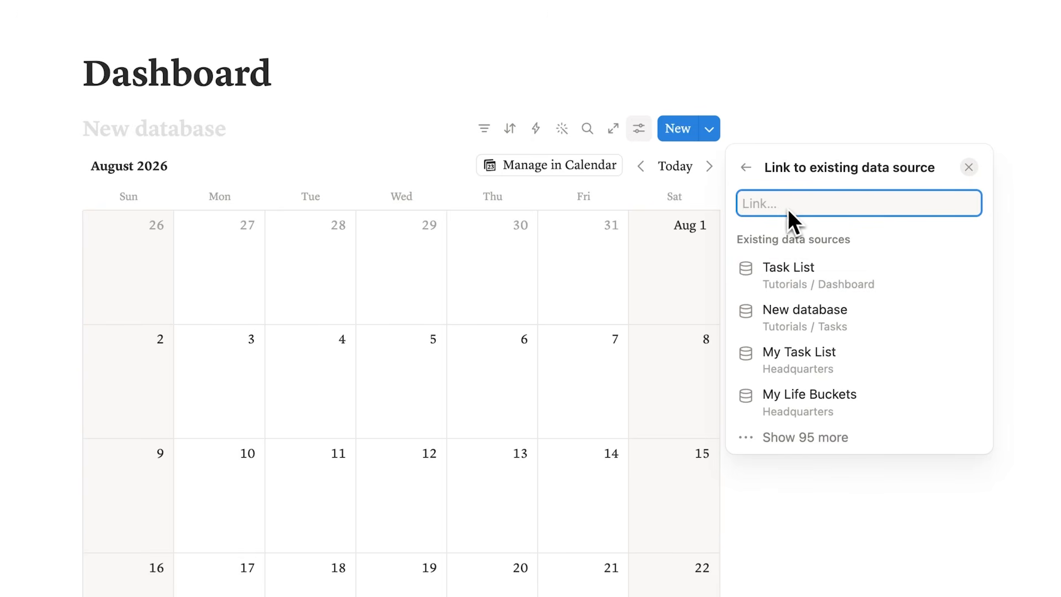
click(860, 266)
click(326, 247)
Set the Task List calendar to show as Week instead of Month.
scroll(326, 247, down, 10)
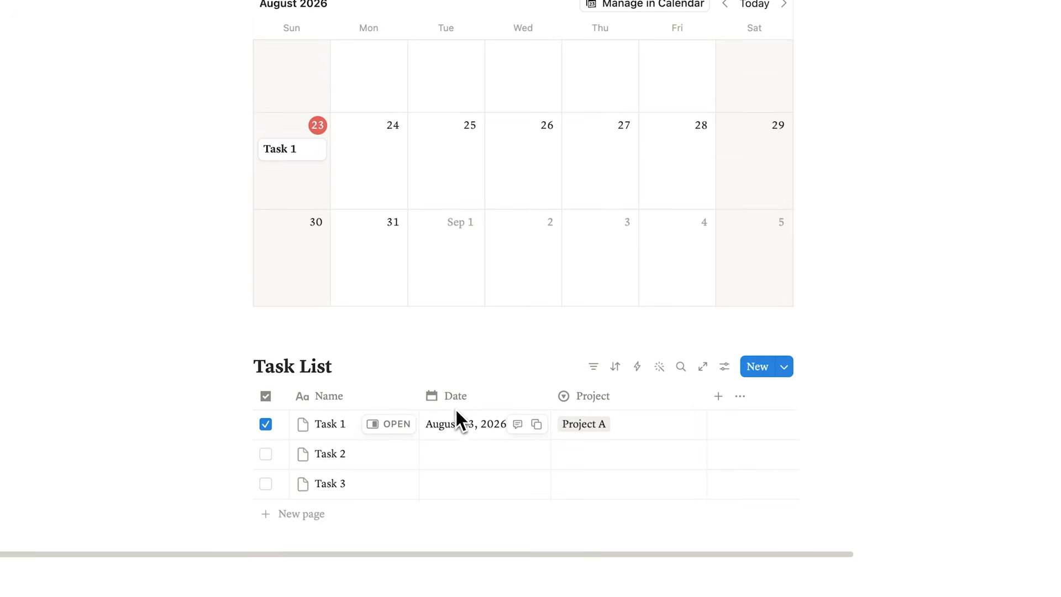
scroll(343, 279, up, 2)
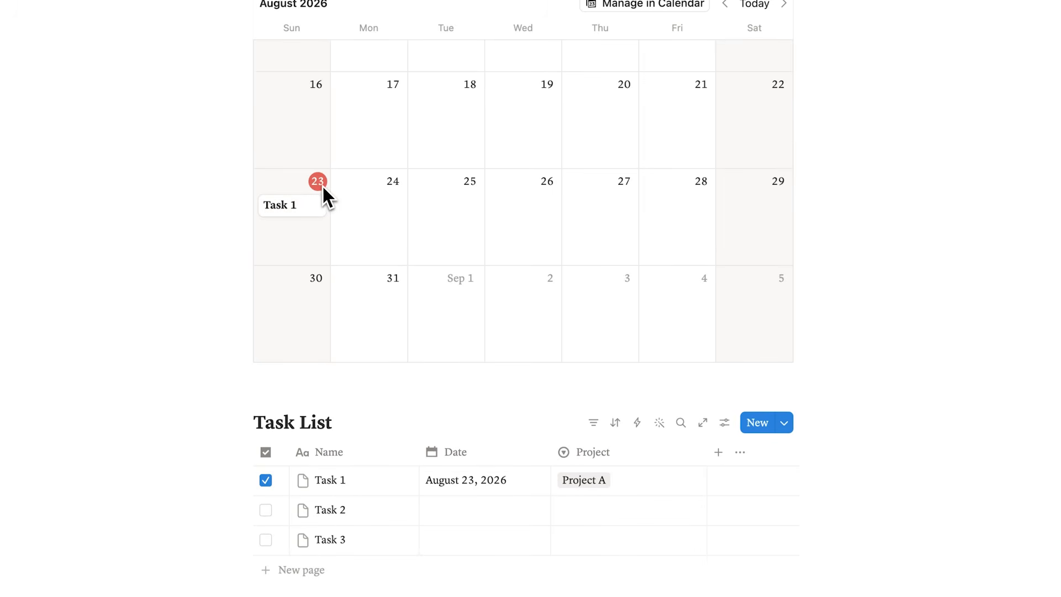
scroll(323, 184, up, 8)
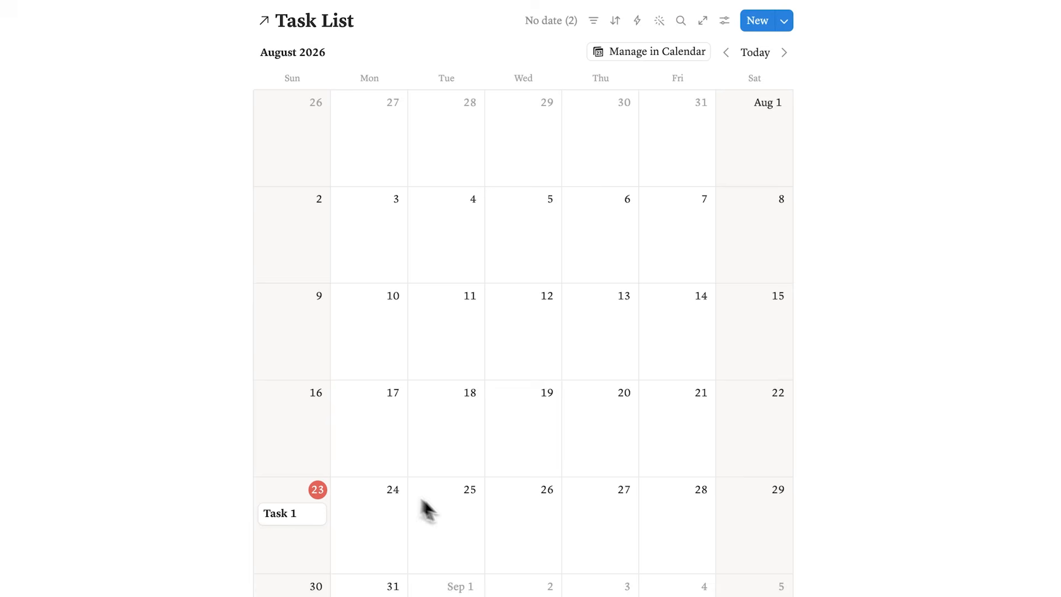
scroll(548, 143, up, 3)
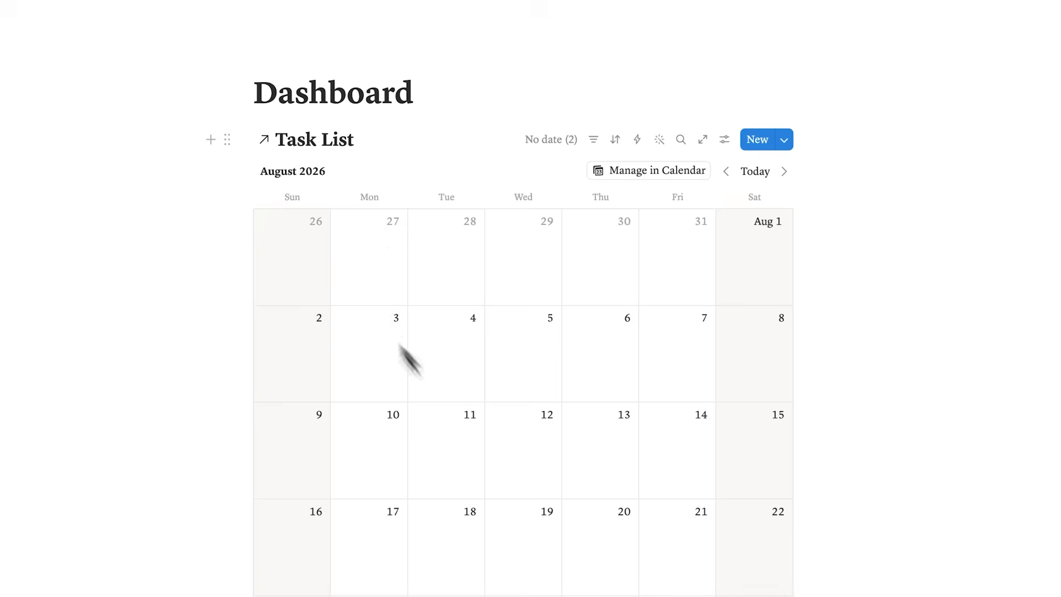
click(724, 139)
click(895, 230)
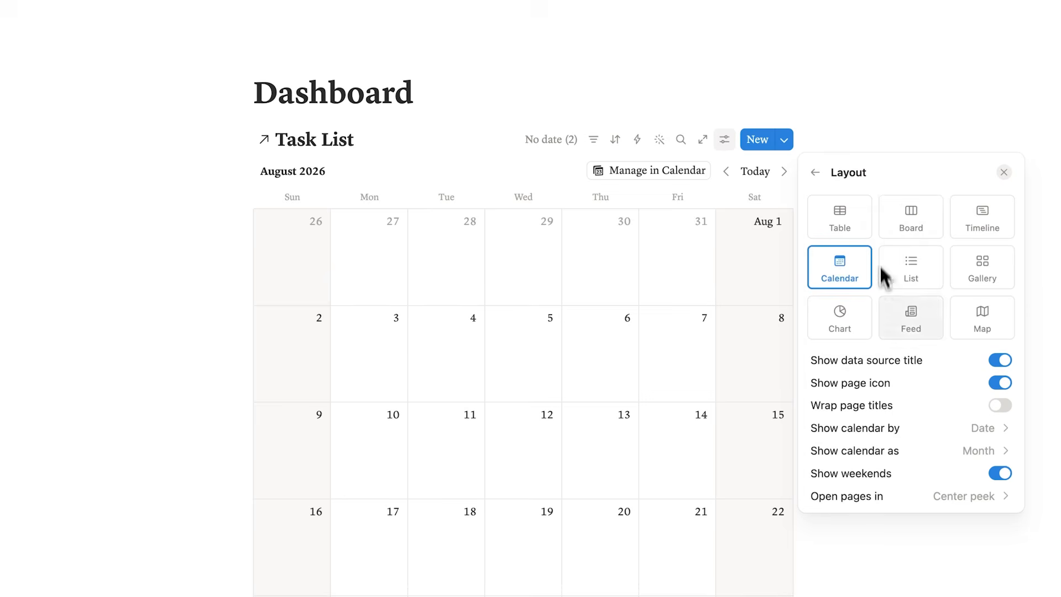
click(920, 459)
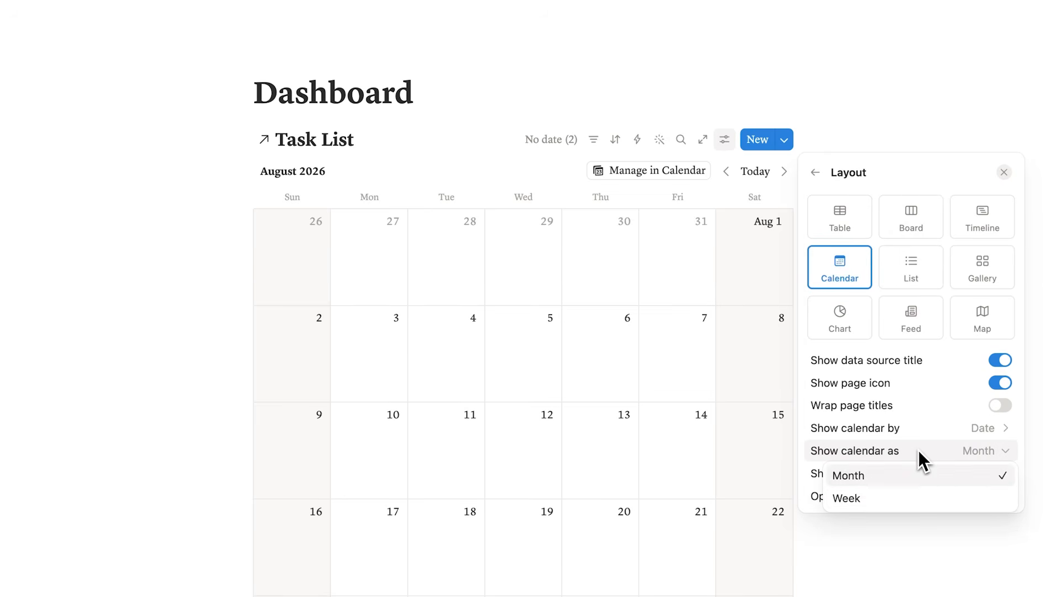
click(874, 499)
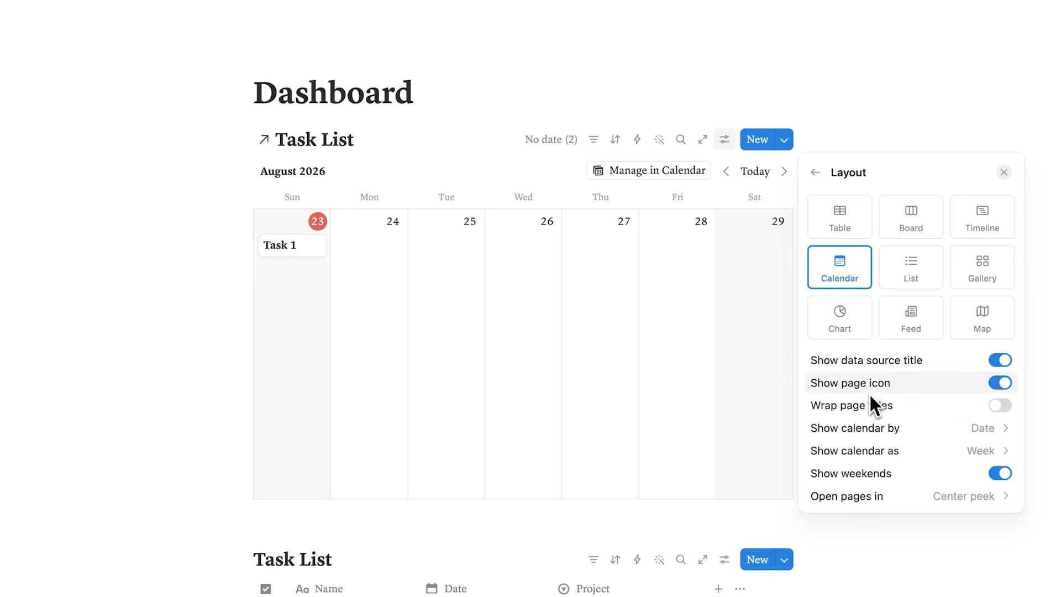
click(544, 310)
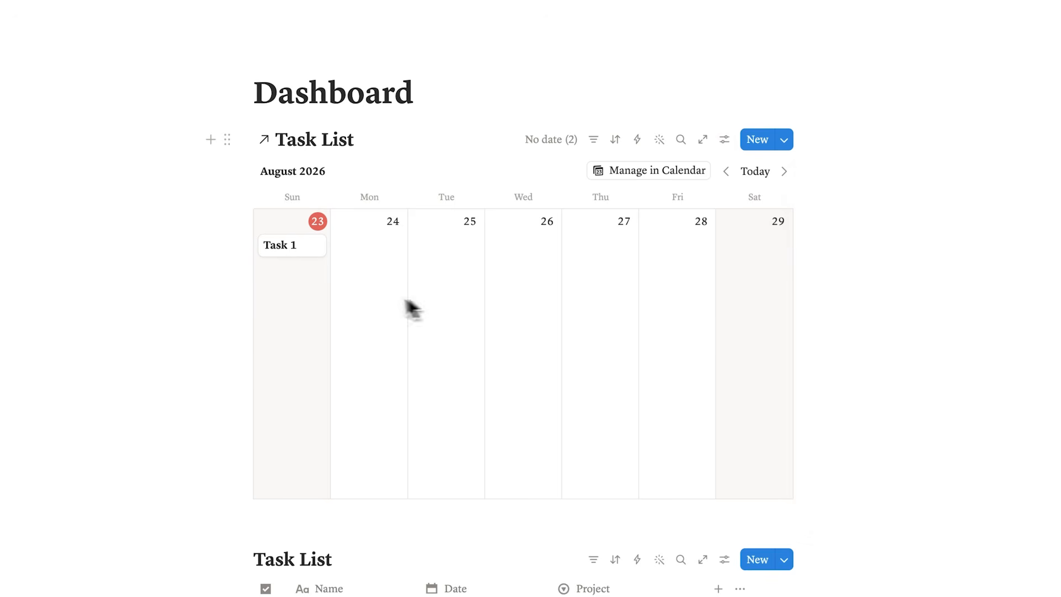
Browse eight weeks back in the weekly calendar and return to the current week.
click(724, 173)
click(724, 172)
click(724, 173)
click(724, 173)
click(724, 172)
click(725, 173)
click(724, 172)
click(723, 172)
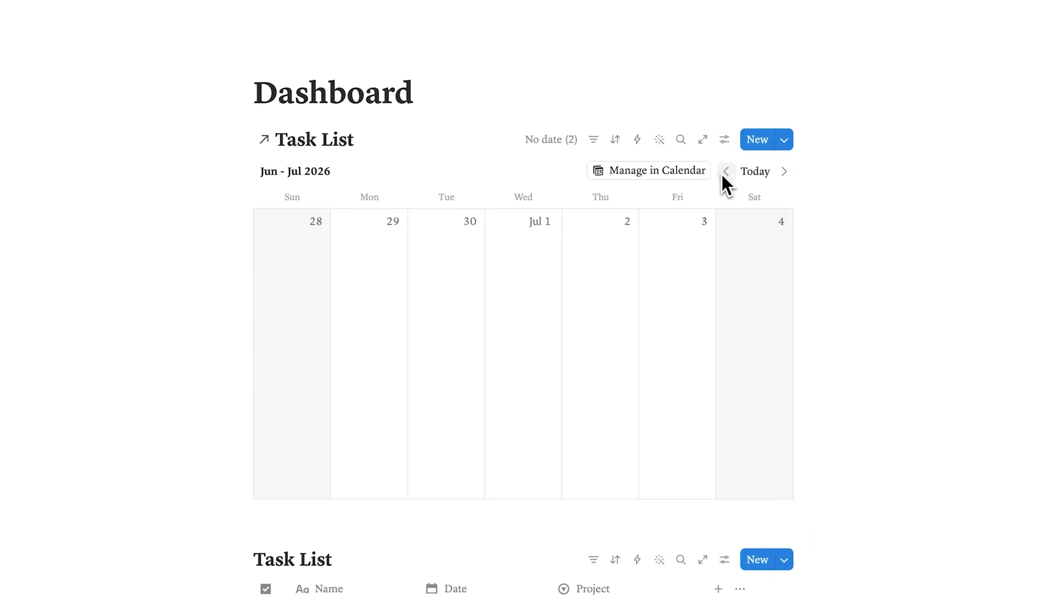
click(757, 172)
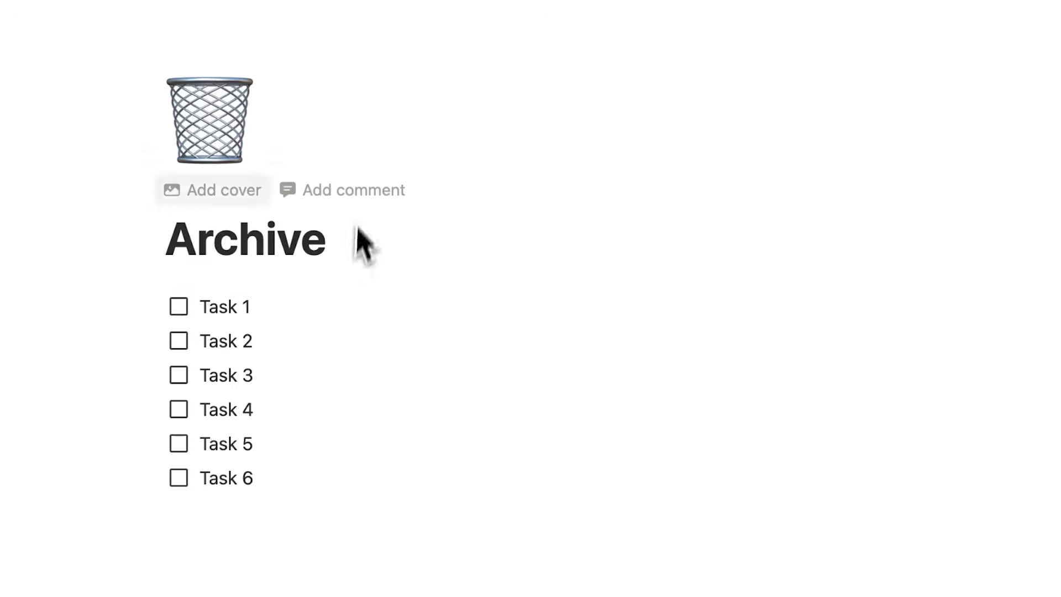
drag(358, 275, 155, 260)
click(503, 277)
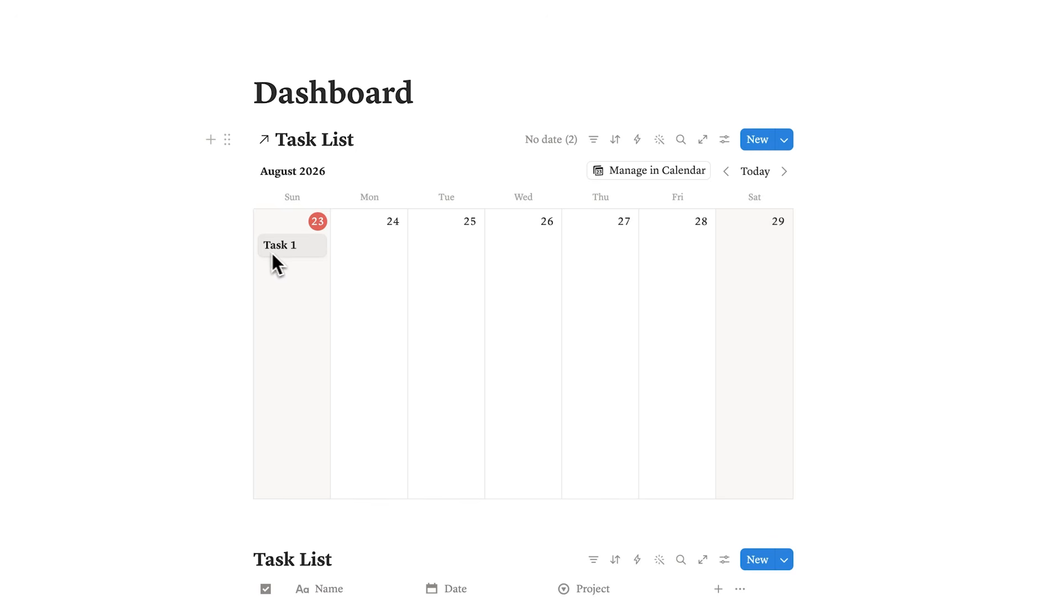
Open Task 1 from the calendar to review its checkbox, Date and Project properties, and close it again.
scroll(286, 257, down, 3)
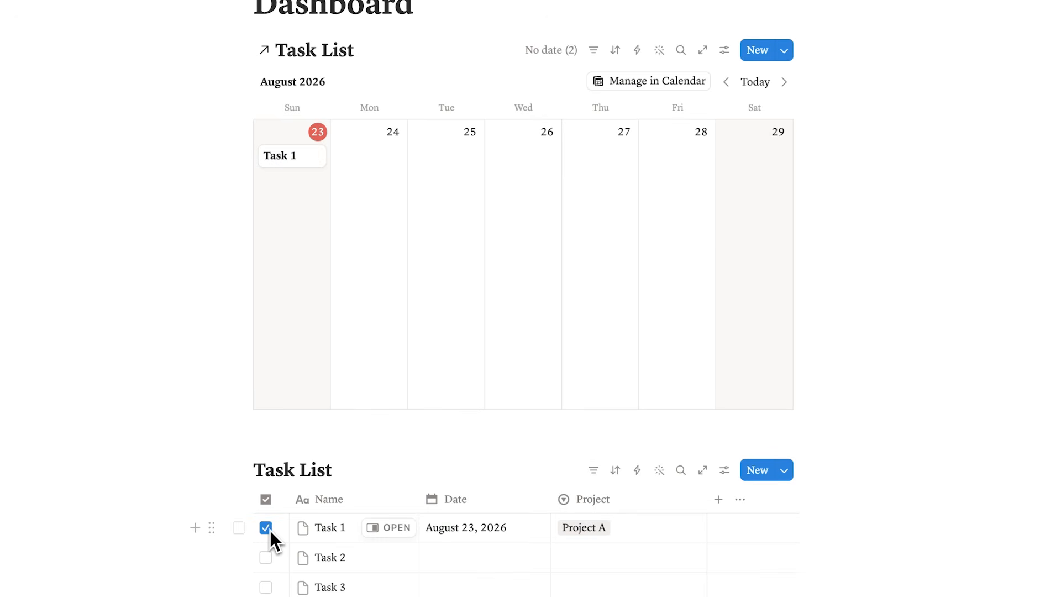
click(291, 157)
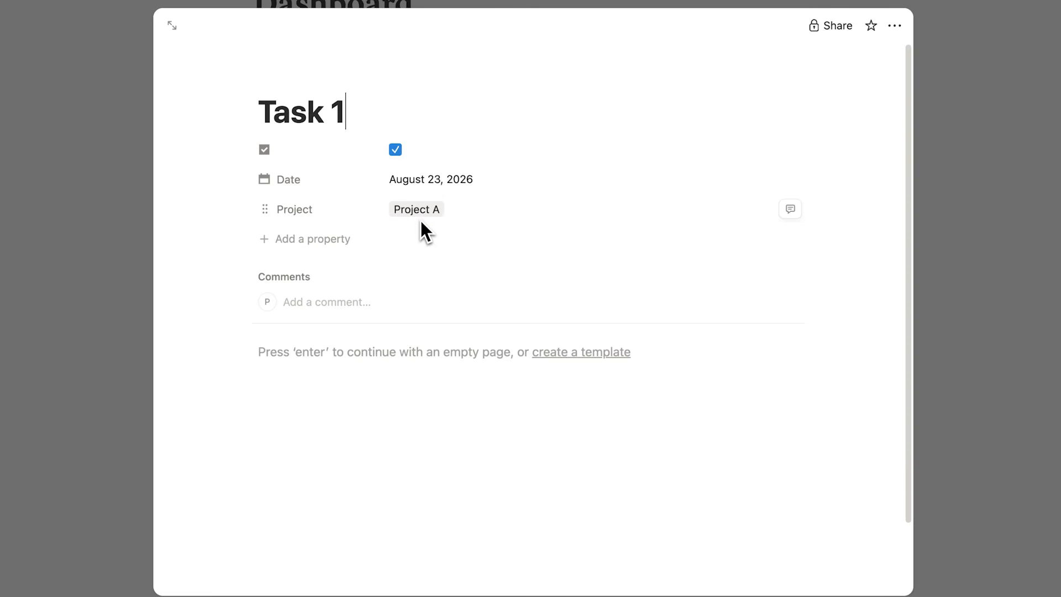
key(Escape)
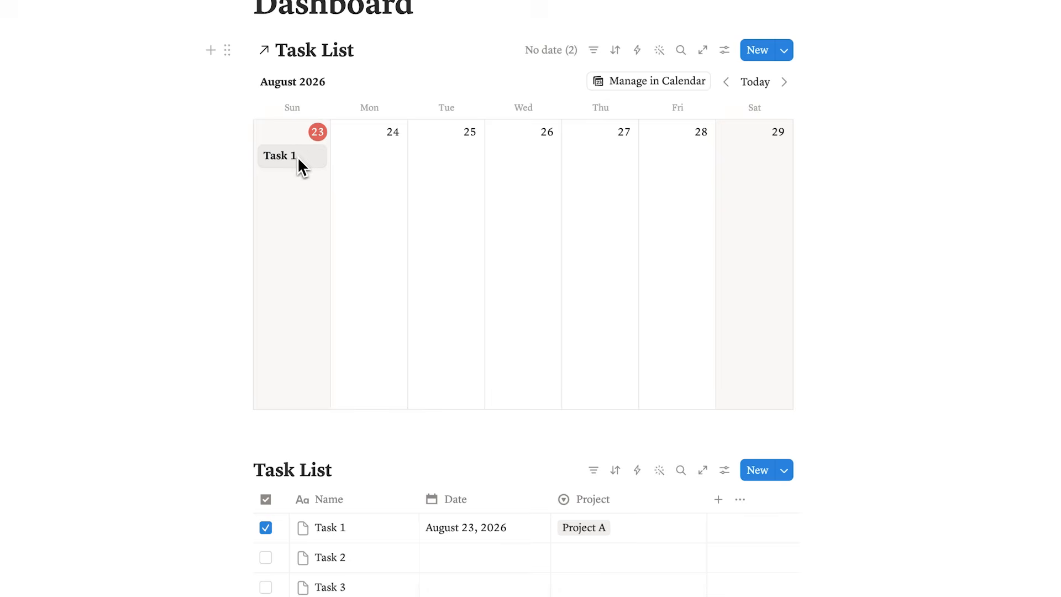
click(298, 157)
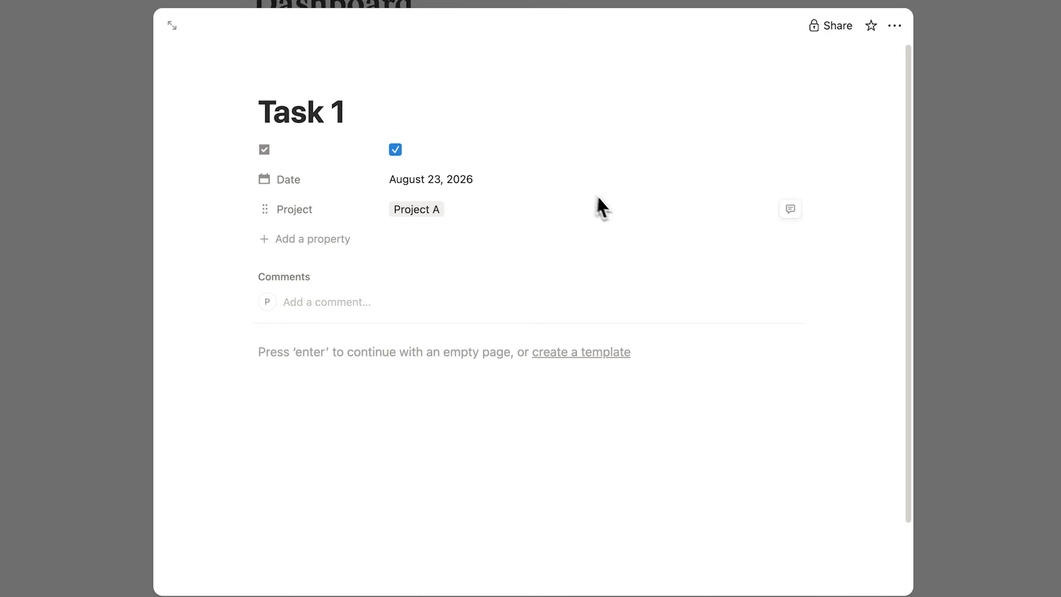
click(970, 211)
Make the checkbox and Project properties visible on the calendar's task cards.
scroll(677, 166, up, 1)
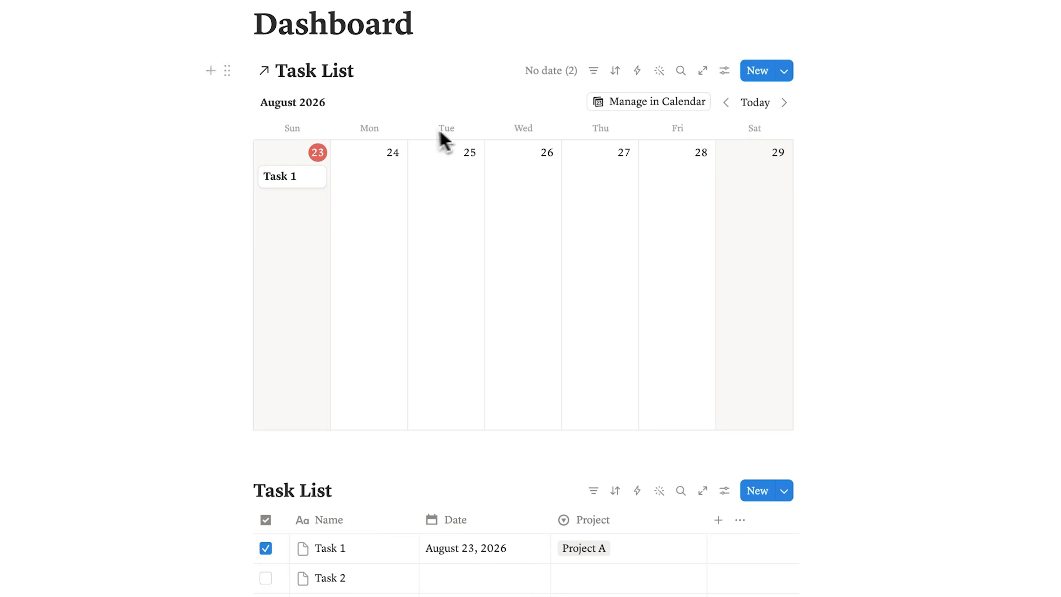
scroll(420, 221, down, 5)
scroll(437, 255, up, 6)
click(728, 141)
click(786, 253)
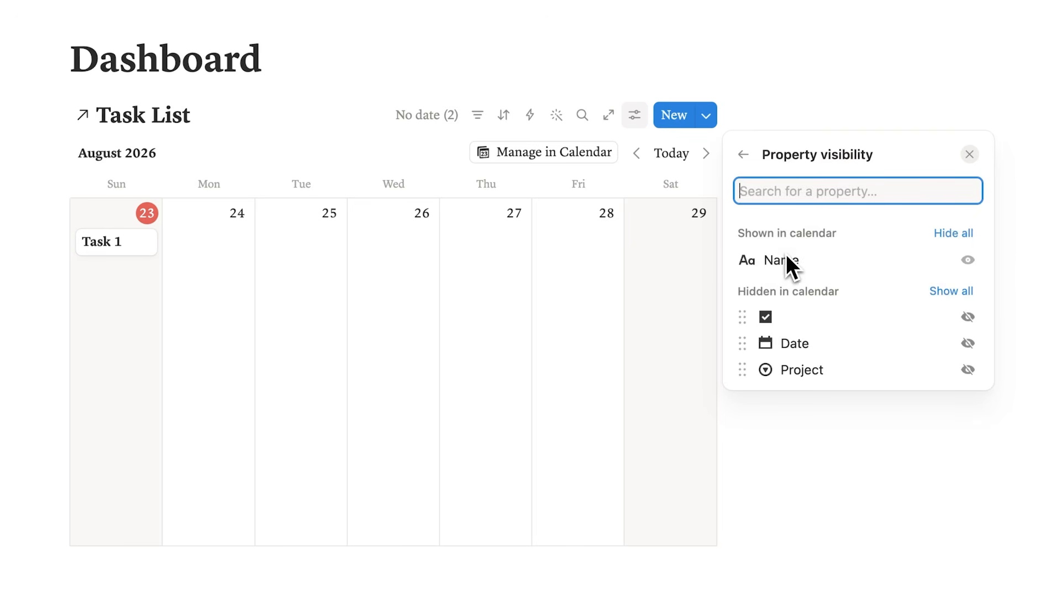
click(976, 320)
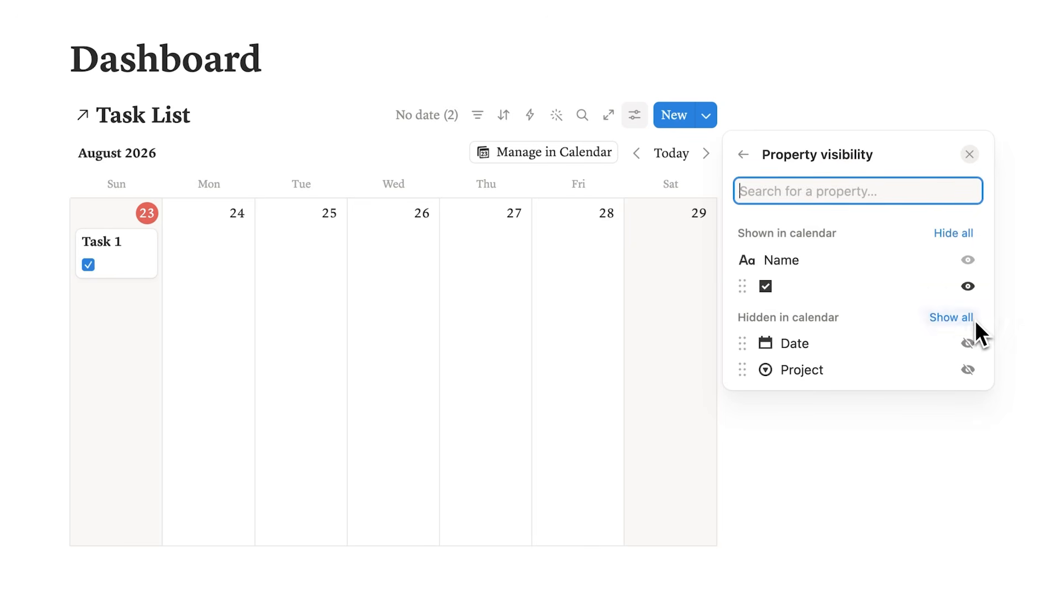
click(968, 373)
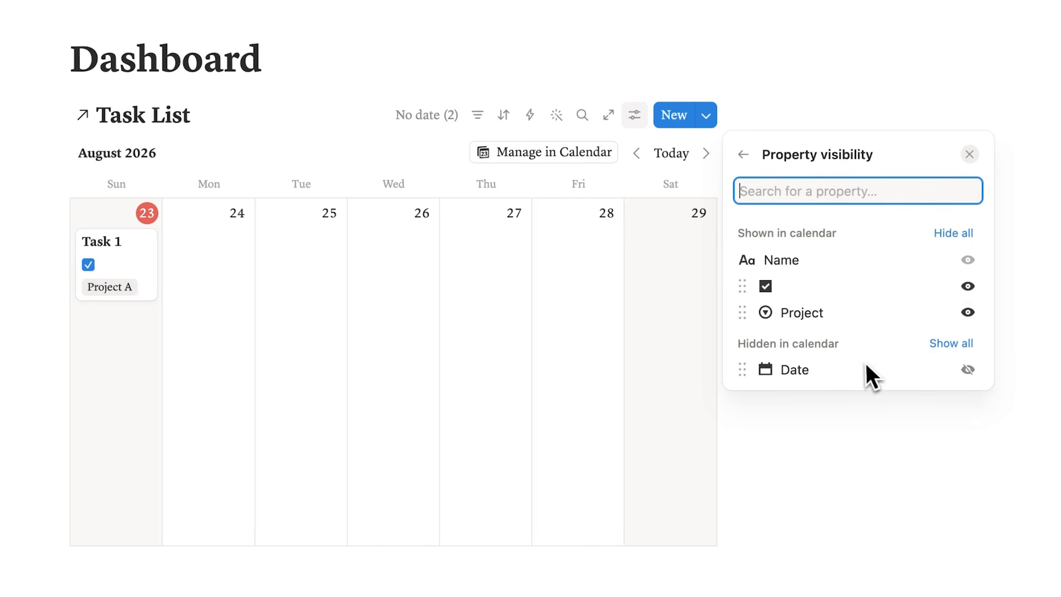
click(407, 327)
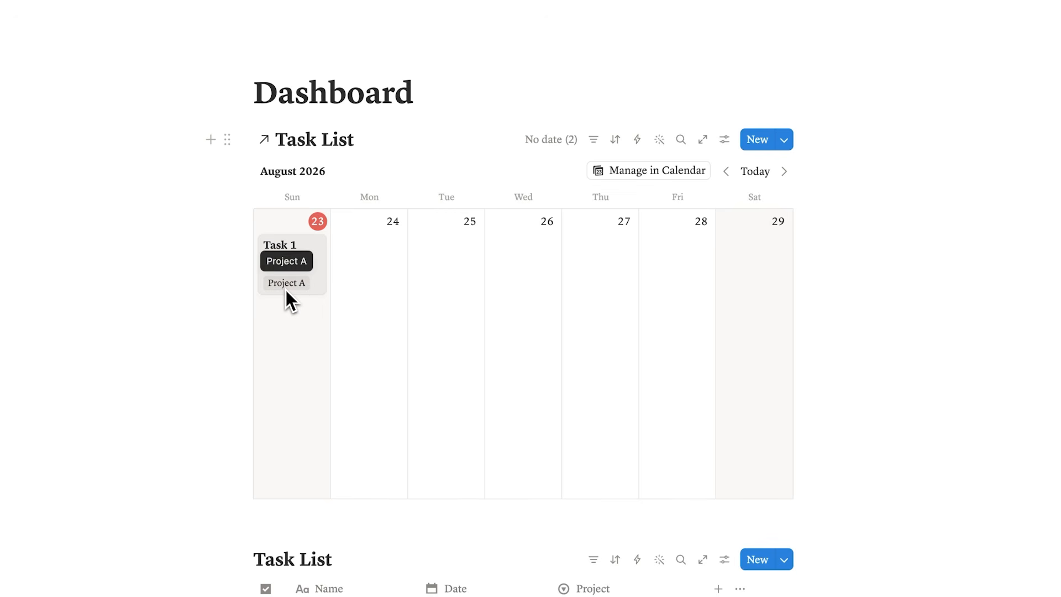
Add a new row named Task 4 at the end of the Task List table.
scroll(515, 242, down, 6)
click(297, 363)
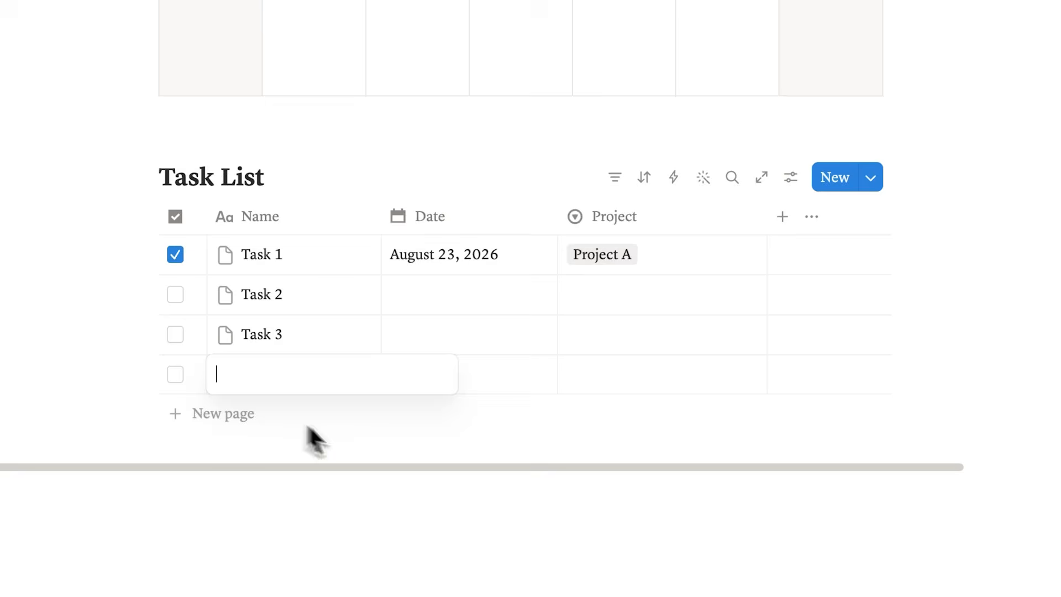
text(Tas)
key(Return)
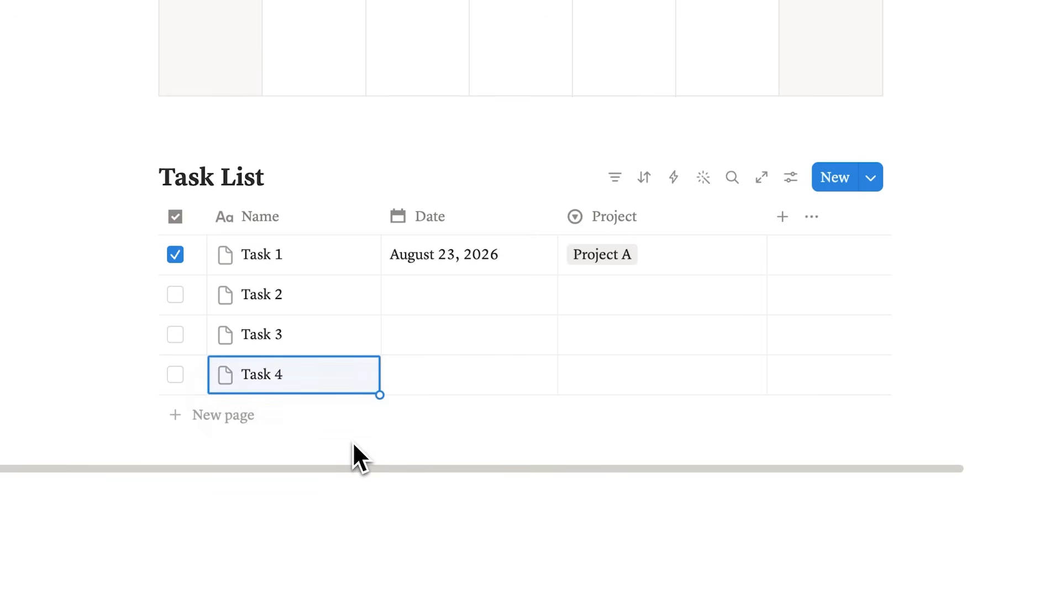
Assign Task 4 to Project B and set its date to August 24, 2026.
click(636, 382)
click(650, 471)
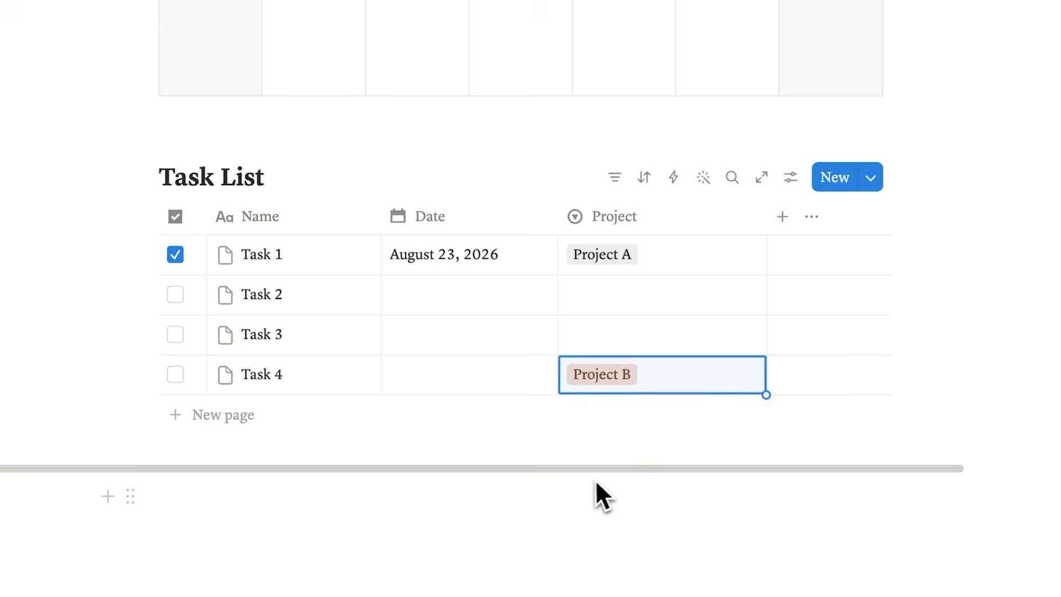
click(573, 505)
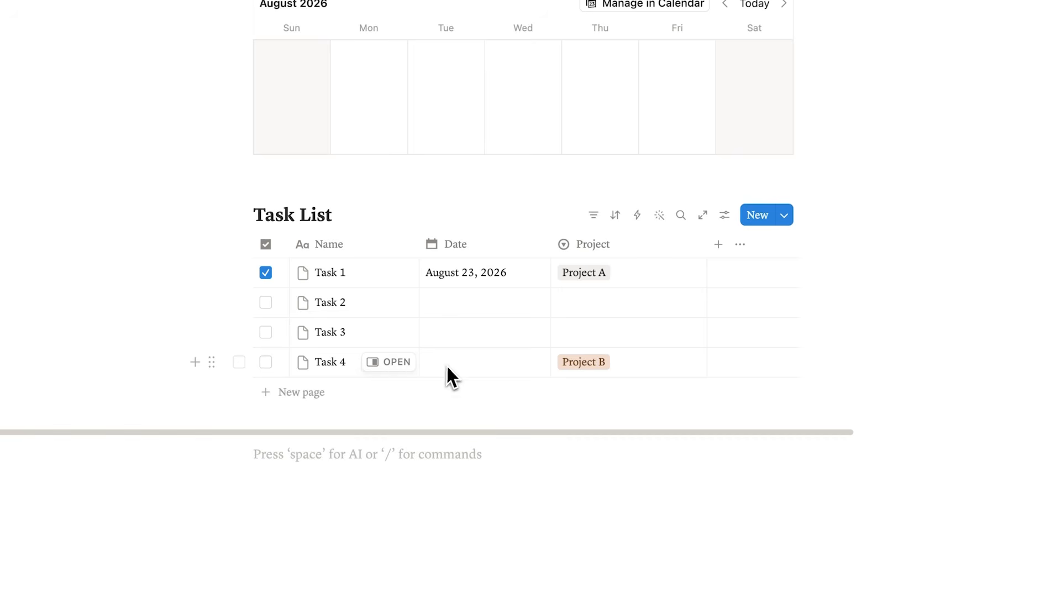
click(447, 366)
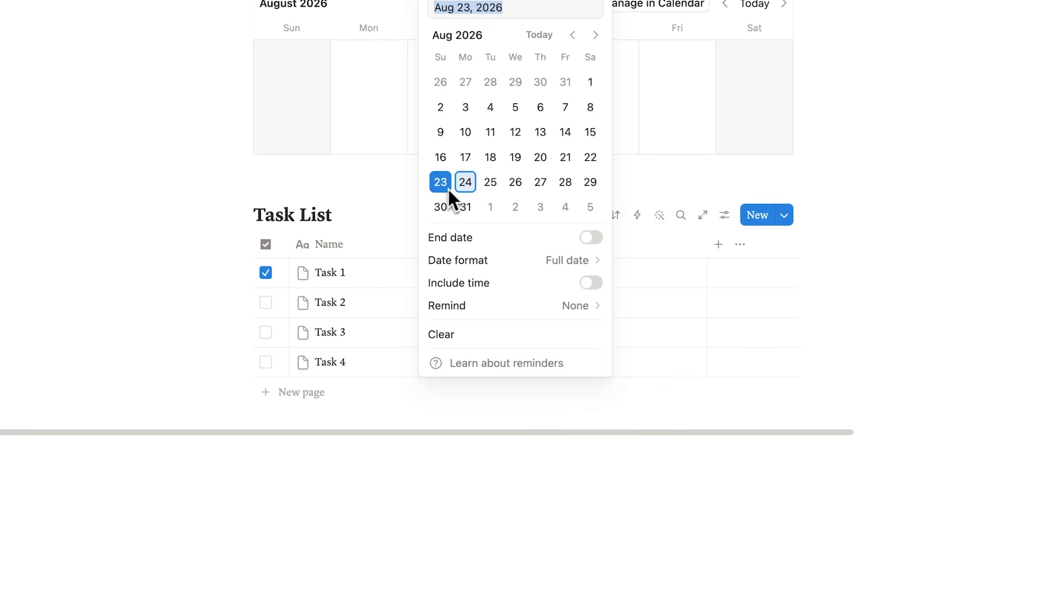
click(466, 183)
click(479, 446)
click(479, 446)
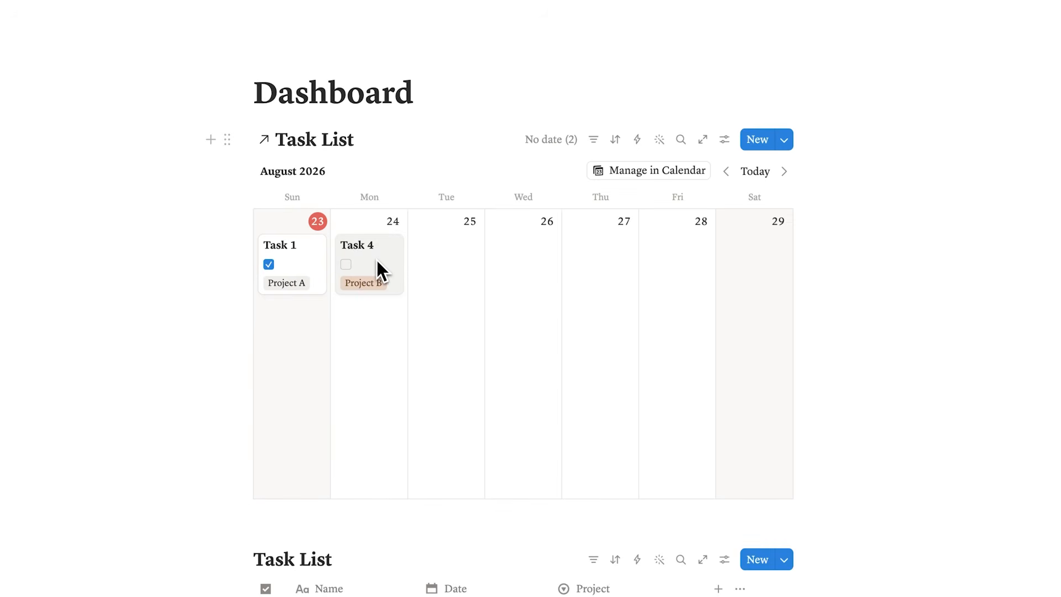
Set Task 3's date to August 23, 2026 and schedule Task 2 on August 25 in the weekly calendar.
scroll(377, 261, down, 5)
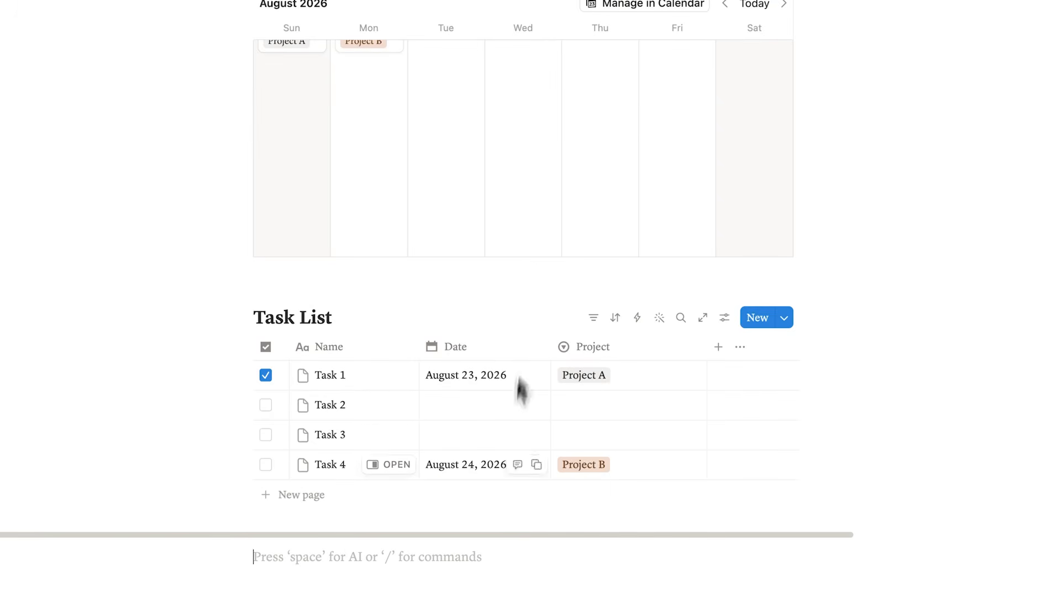
scroll(467, 314, down, 3)
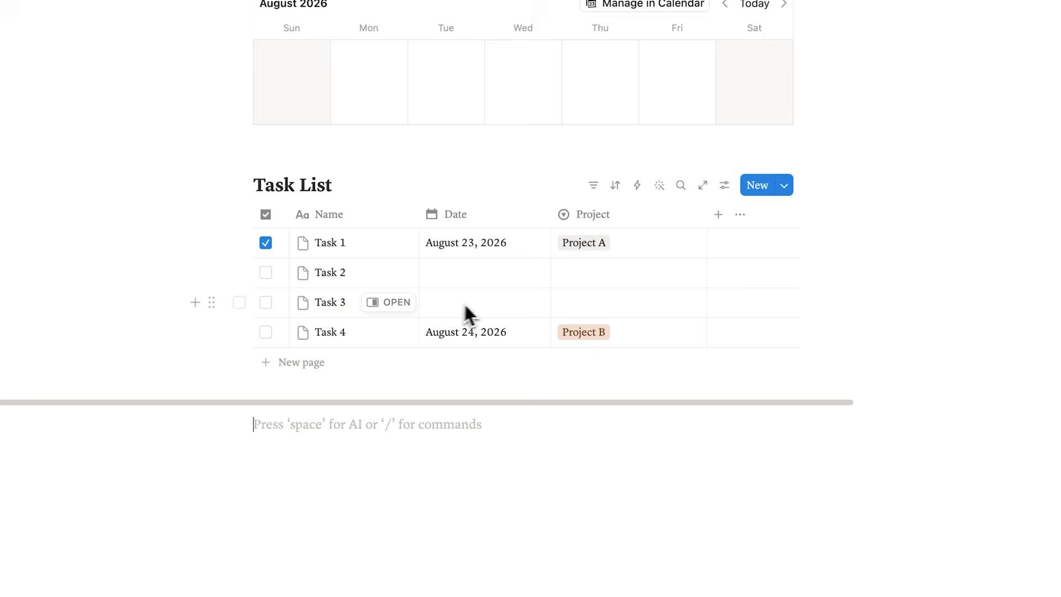
click(480, 303)
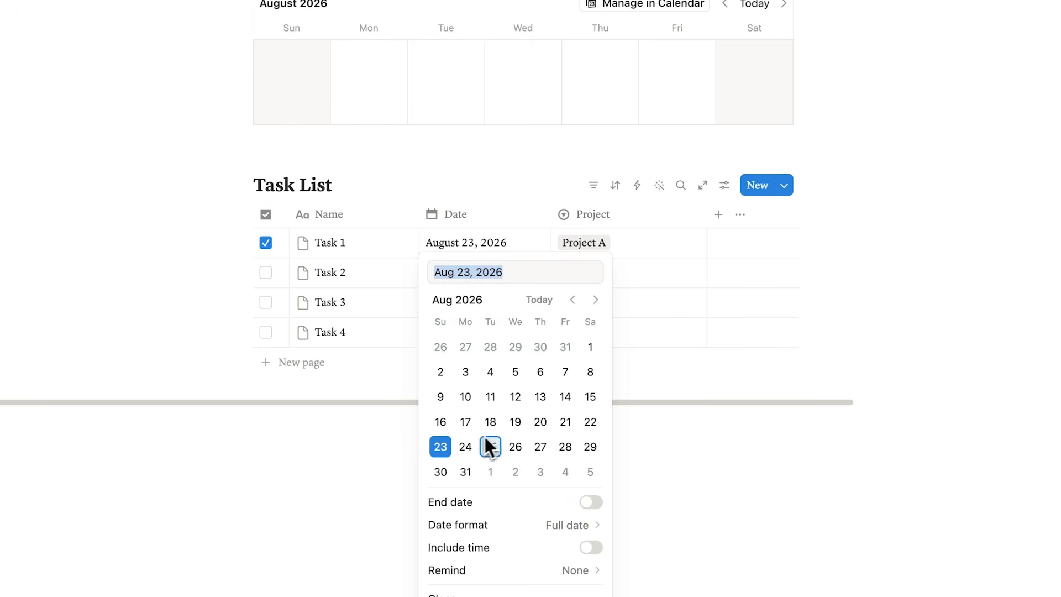
click(368, 440)
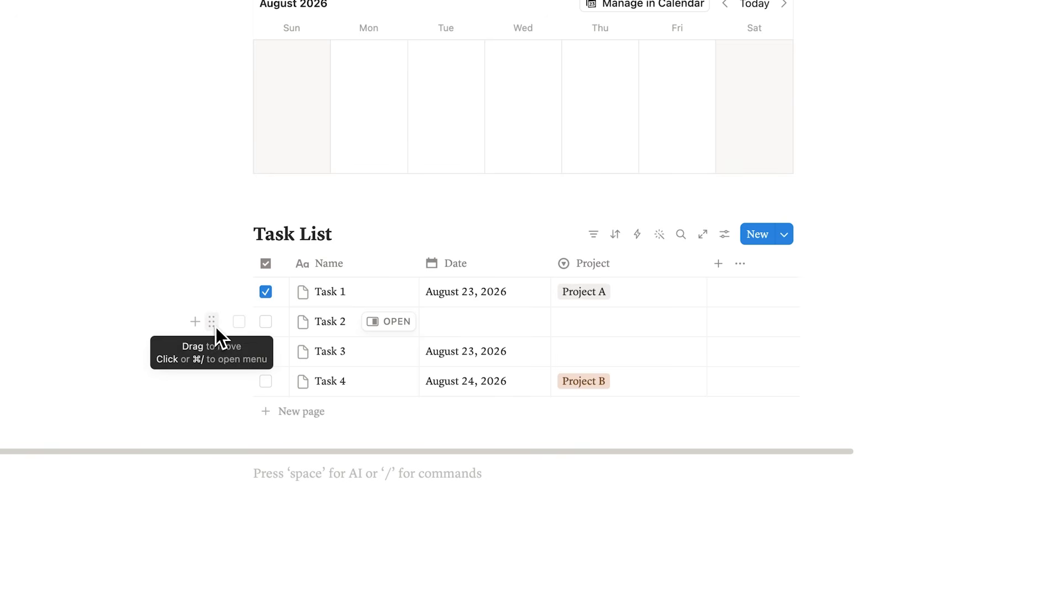
drag(214, 326, 461, 322)
scroll(224, 321, up, 3)
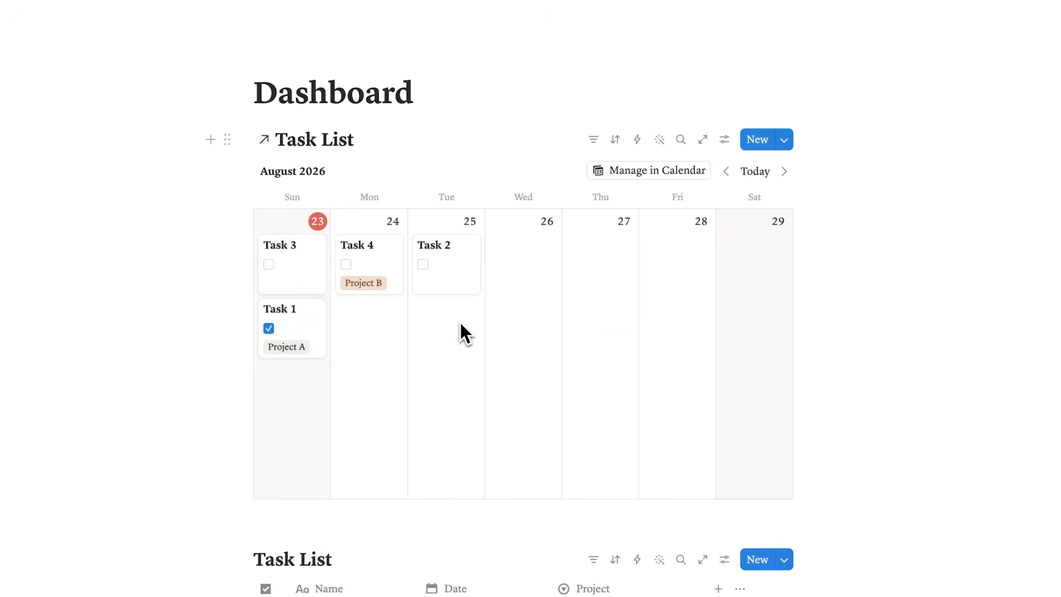
Group the Task List table by its checkbox property to separate completed tasks from open ones.
scroll(459, 321, down, 3)
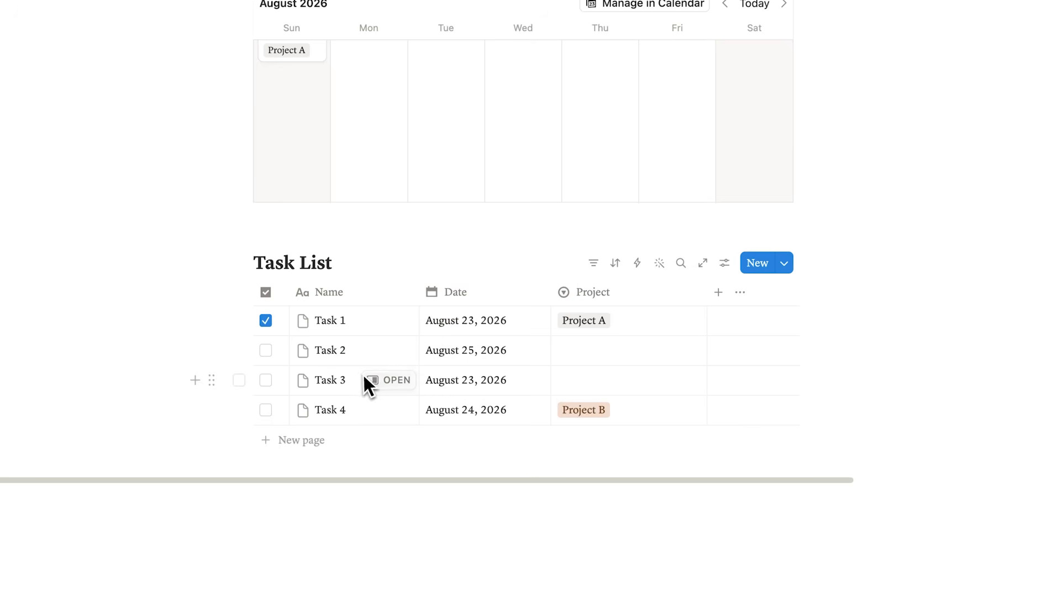
scroll(367, 382, up, 3)
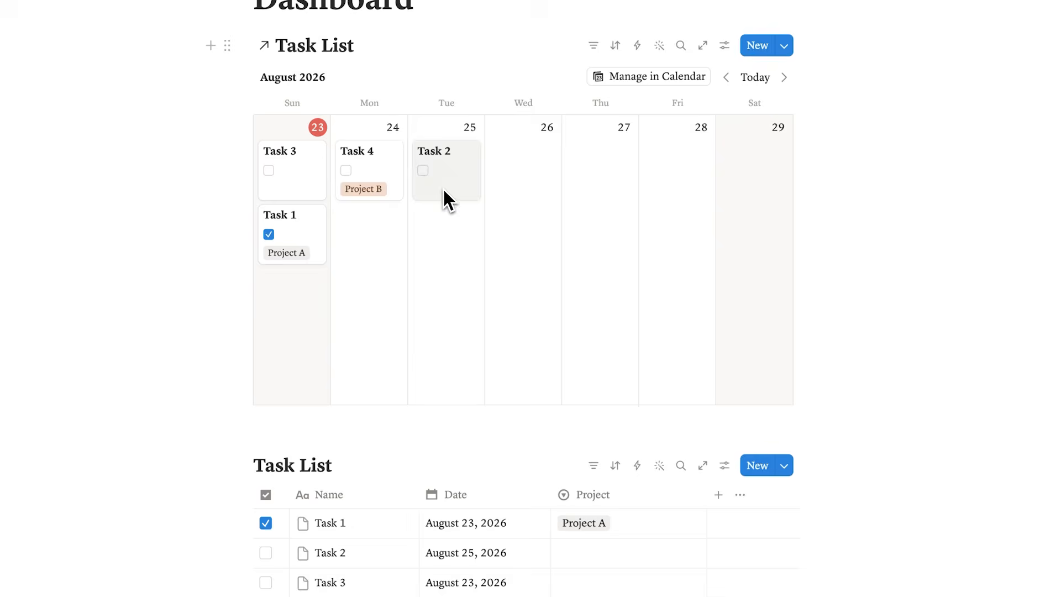
scroll(459, 215, down, 3)
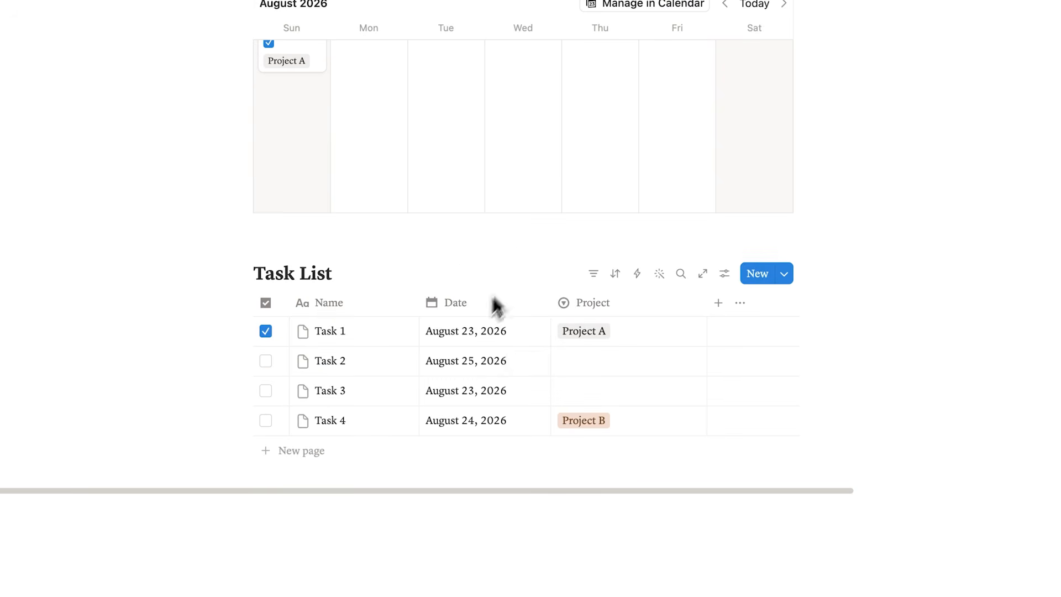
scroll(367, 379, down, 1)
scroll(487, 260, up, 5)
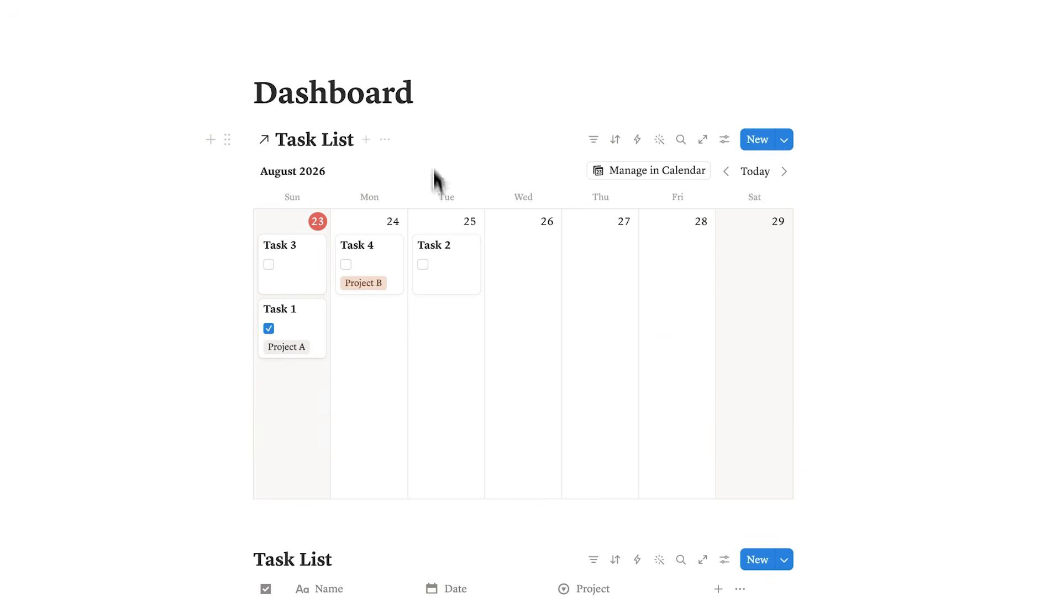
scroll(437, 180, down, 6)
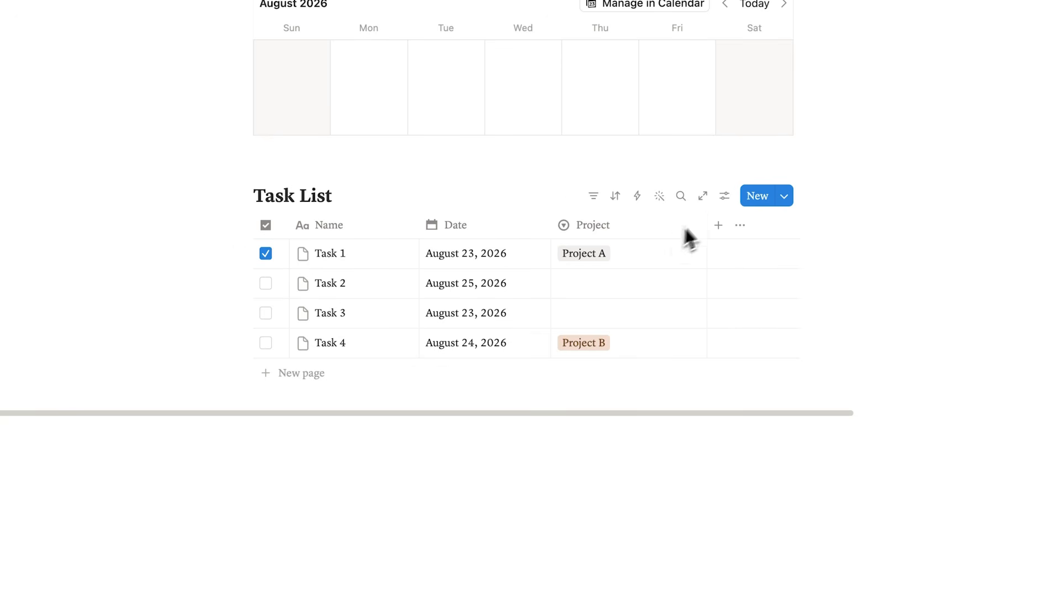
click(725, 197)
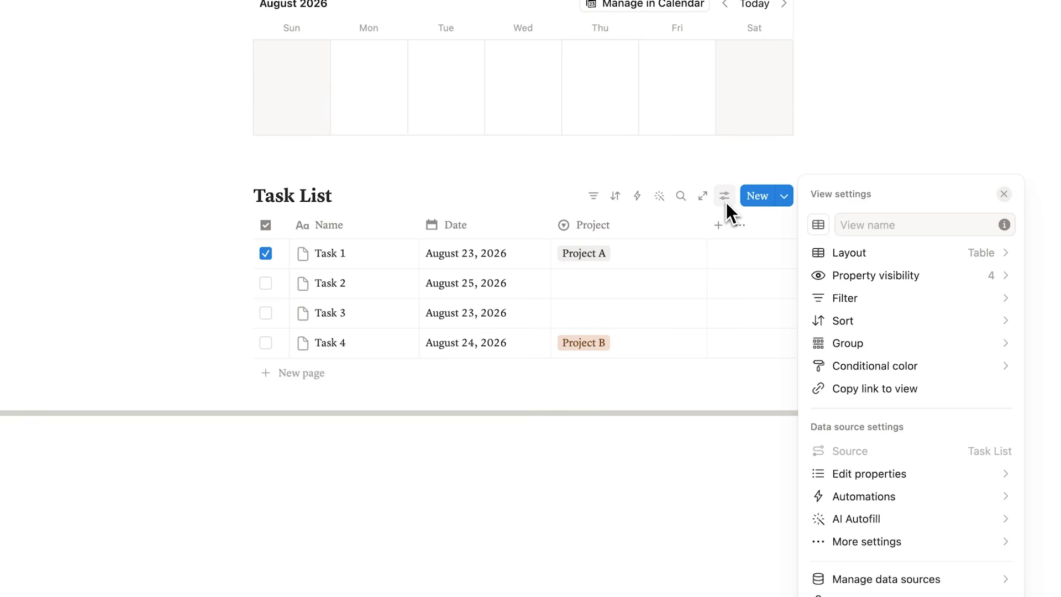
click(857, 343)
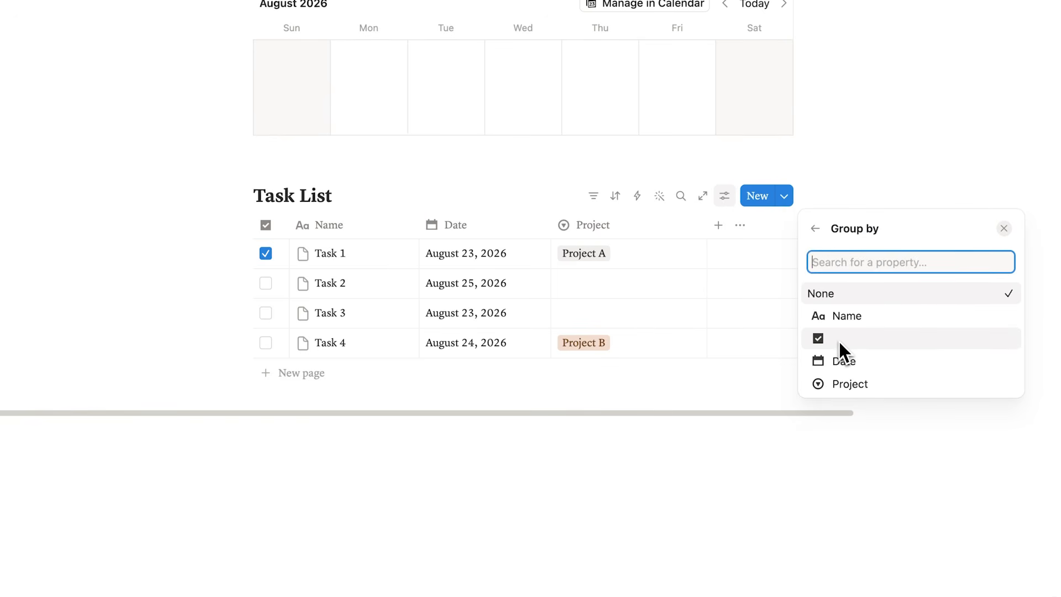
click(839, 341)
key(Escape)
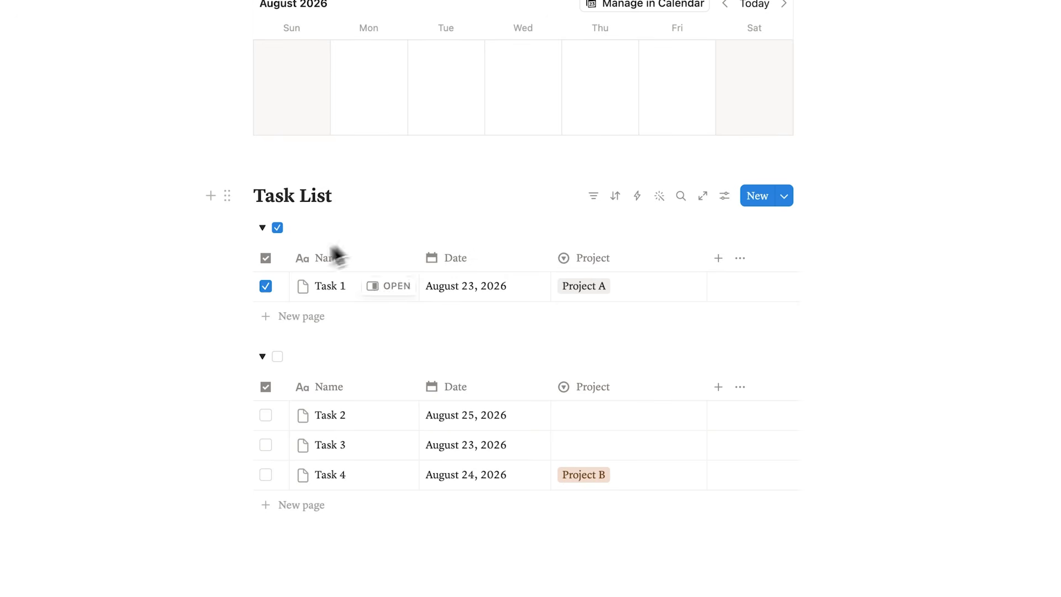
Collapse and expand the completed-tasks group in the Task List to see how the group toggle works.
click(267, 229)
click(266, 229)
click(266, 229)
click(266, 229)
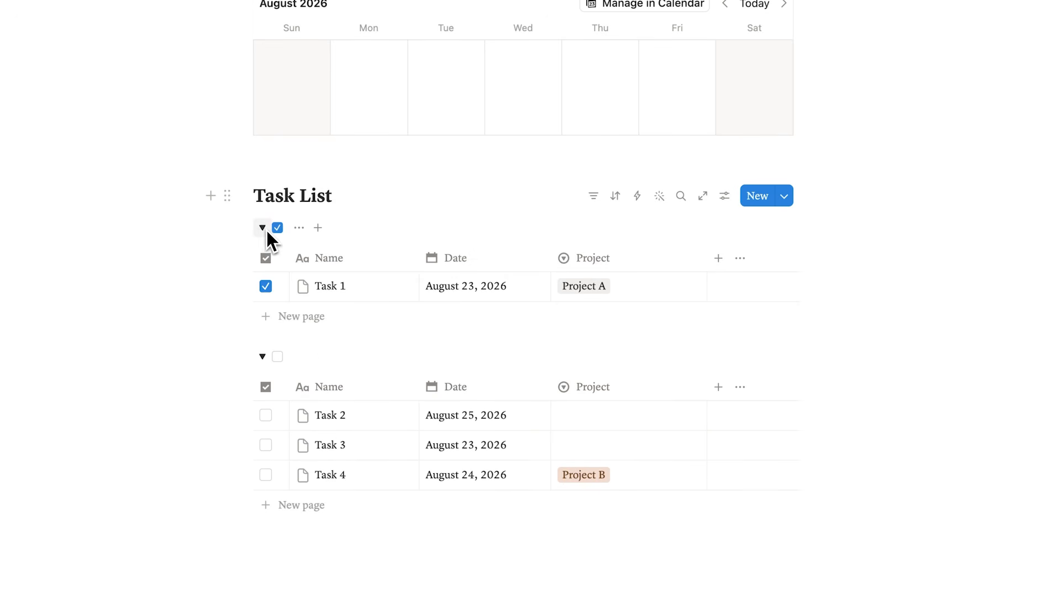
Mark Task 3 as completed in the grouped Task List table.
scroll(331, 423, down, 3)
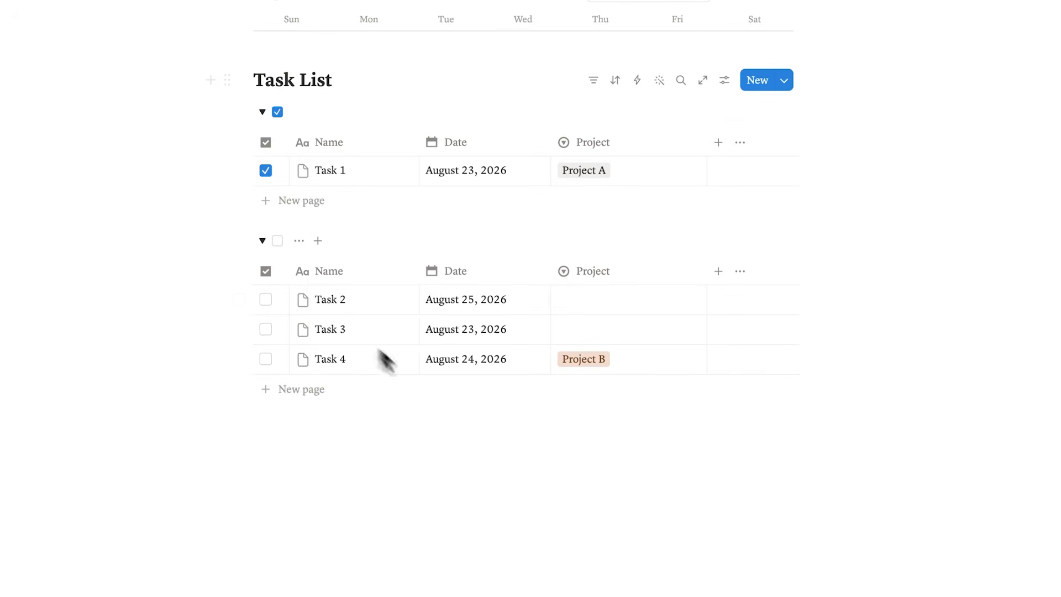
scroll(409, 327, up, 10)
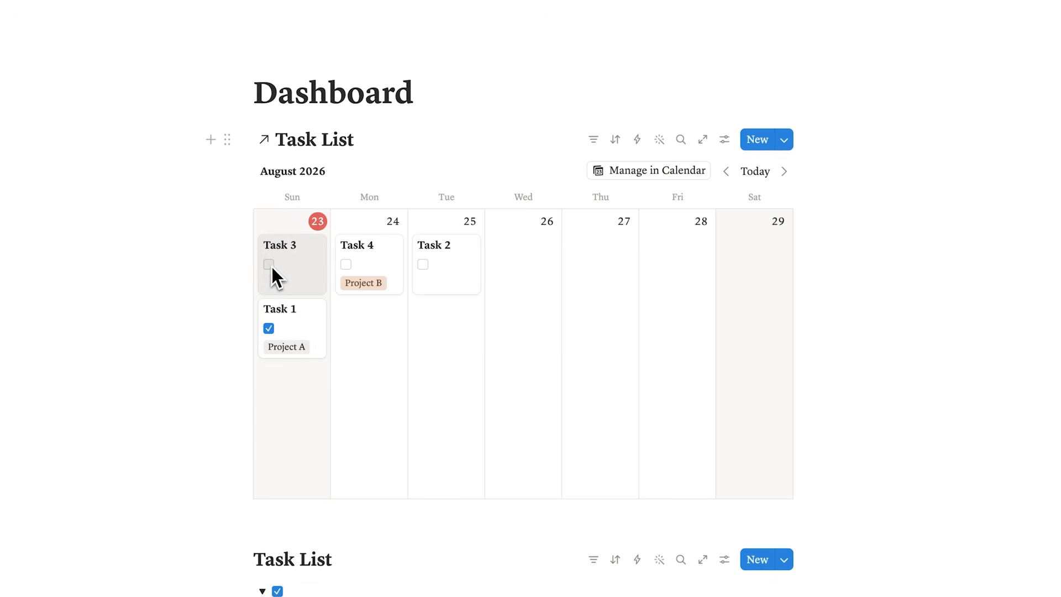
scroll(273, 264, down, 8)
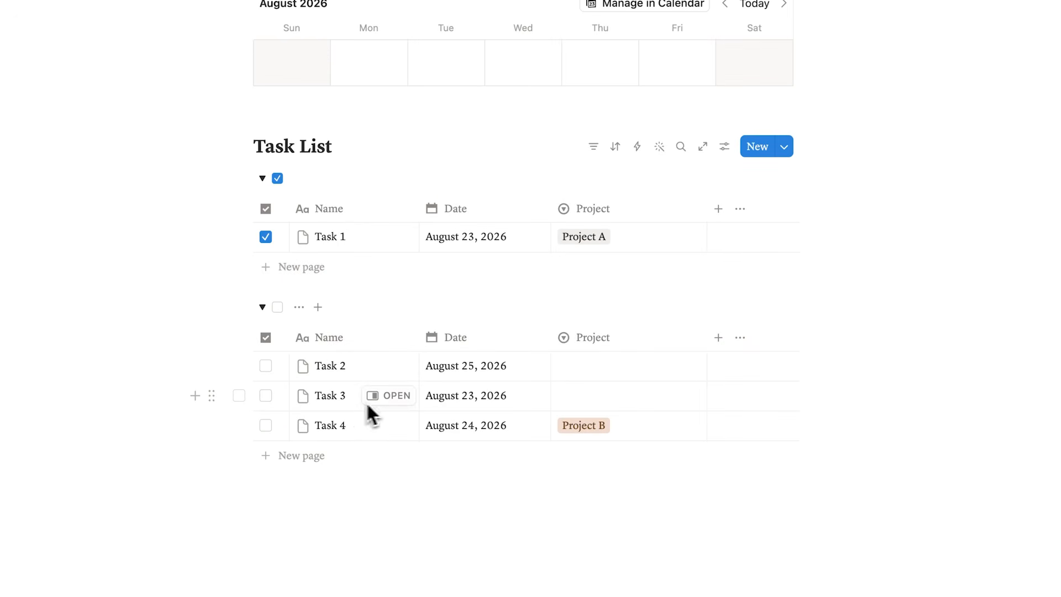
click(265, 396)
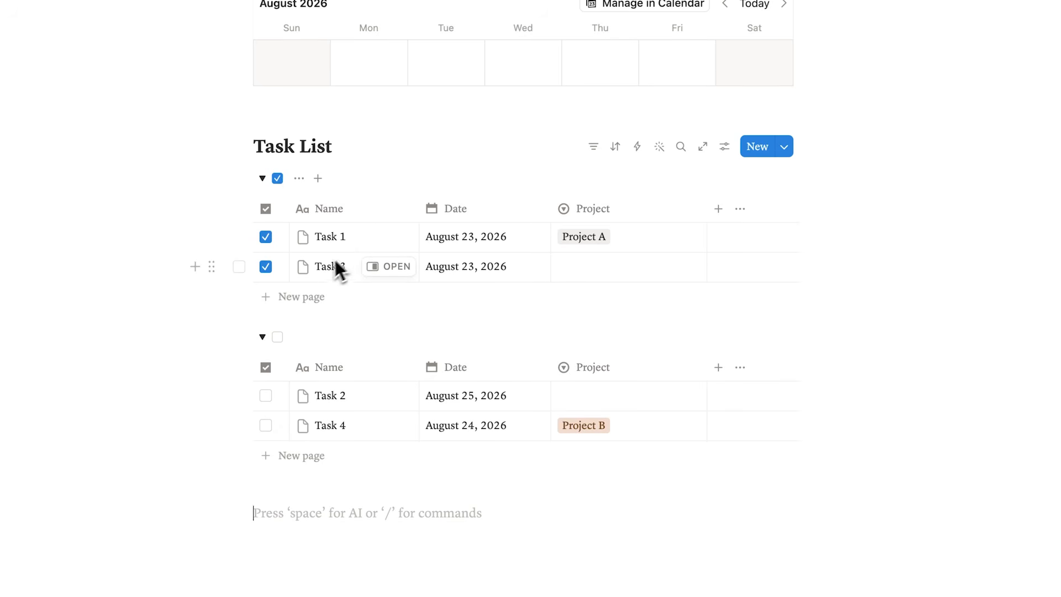
Hide and show the completed group holding Task 1 and Task 3, leaving it expanded.
click(262, 178)
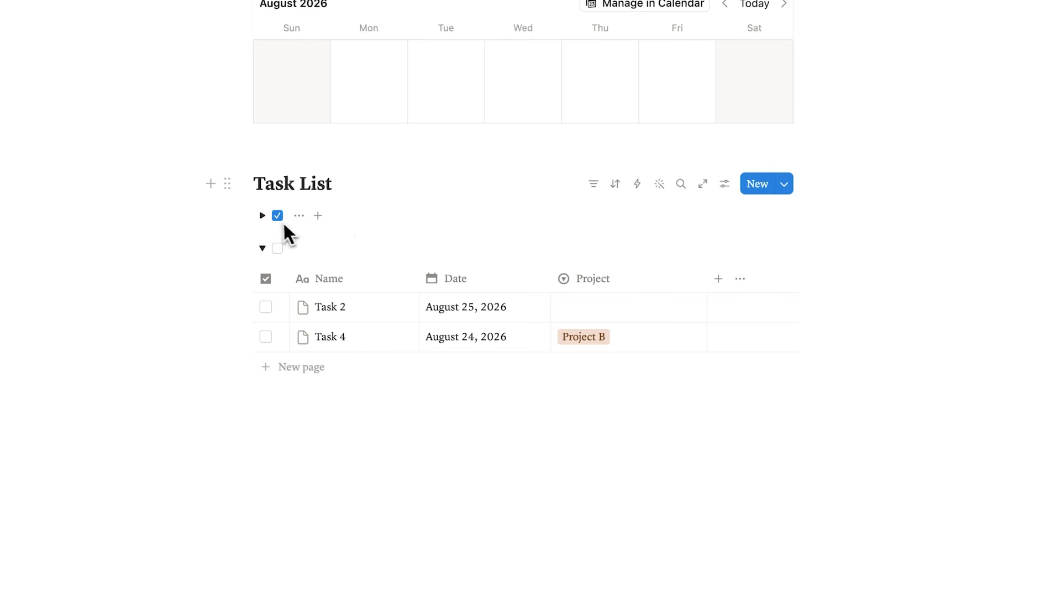
click(264, 215)
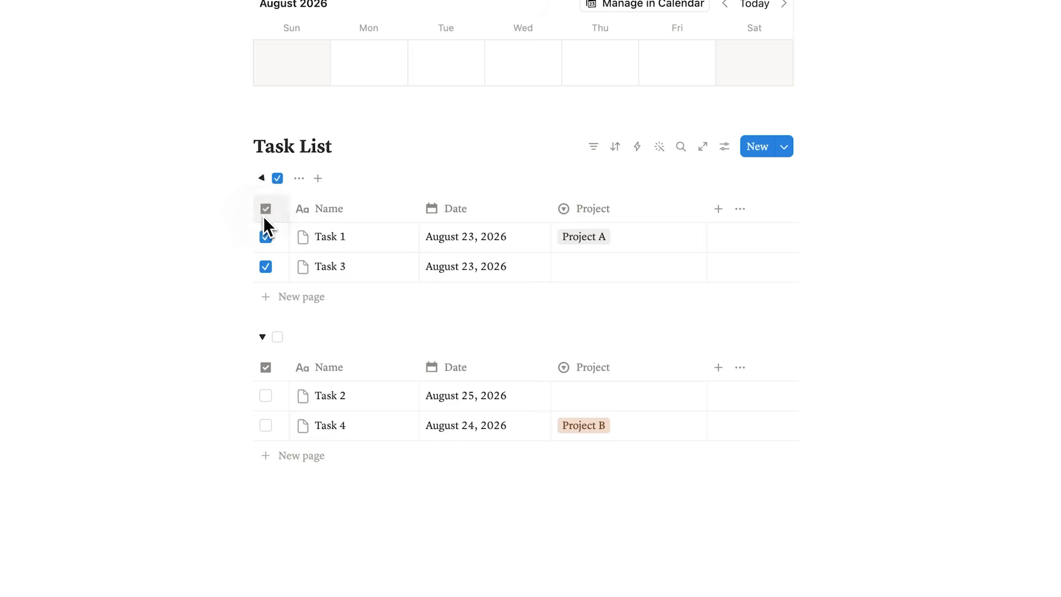
click(263, 180)
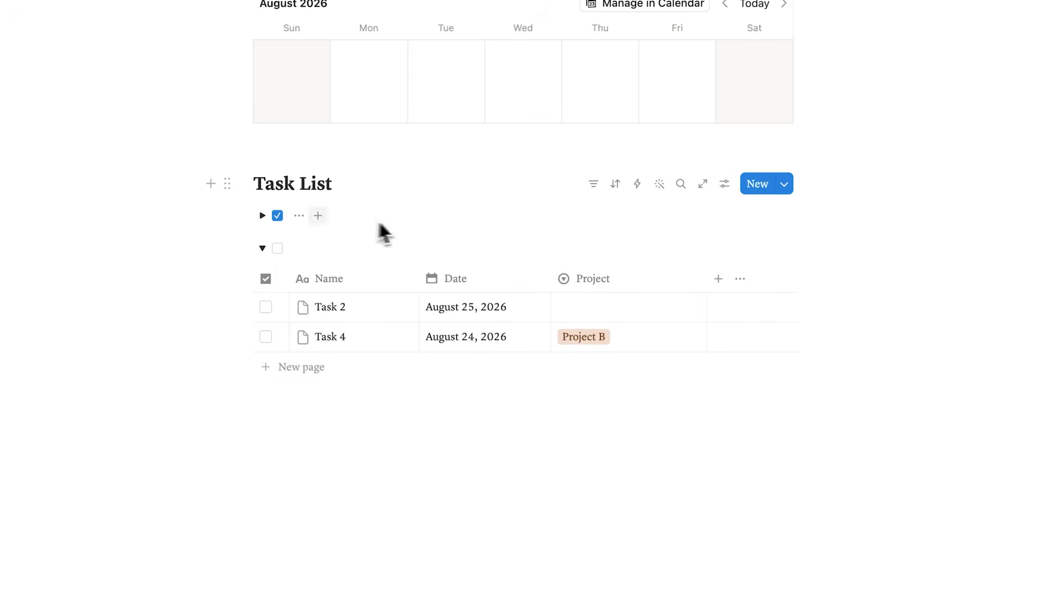
click(270, 217)
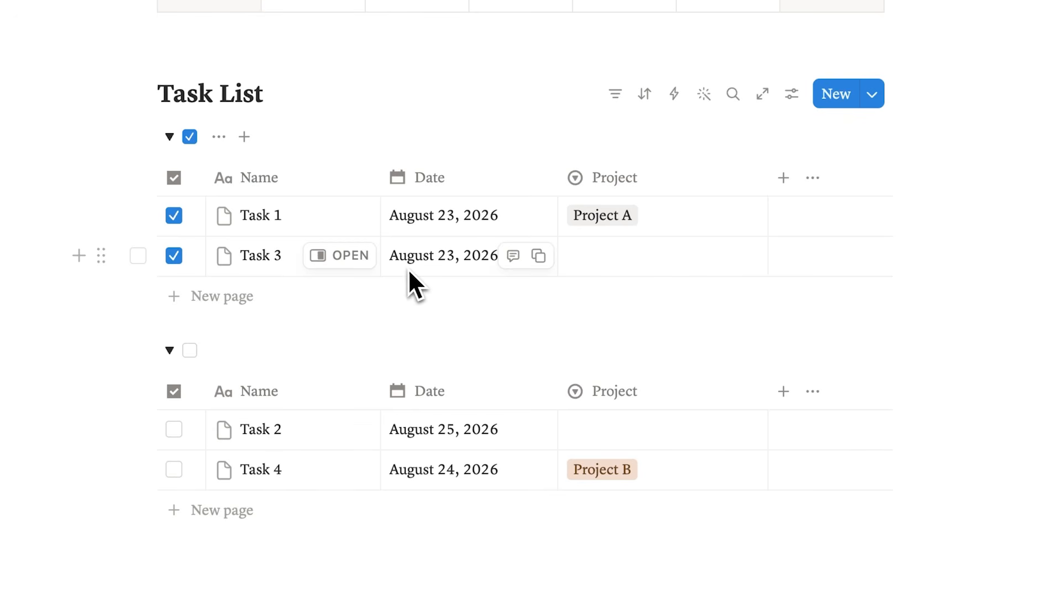
Set Task 3's project to Project B and leave the group of completed tasks expanded.
click(639, 264)
click(653, 354)
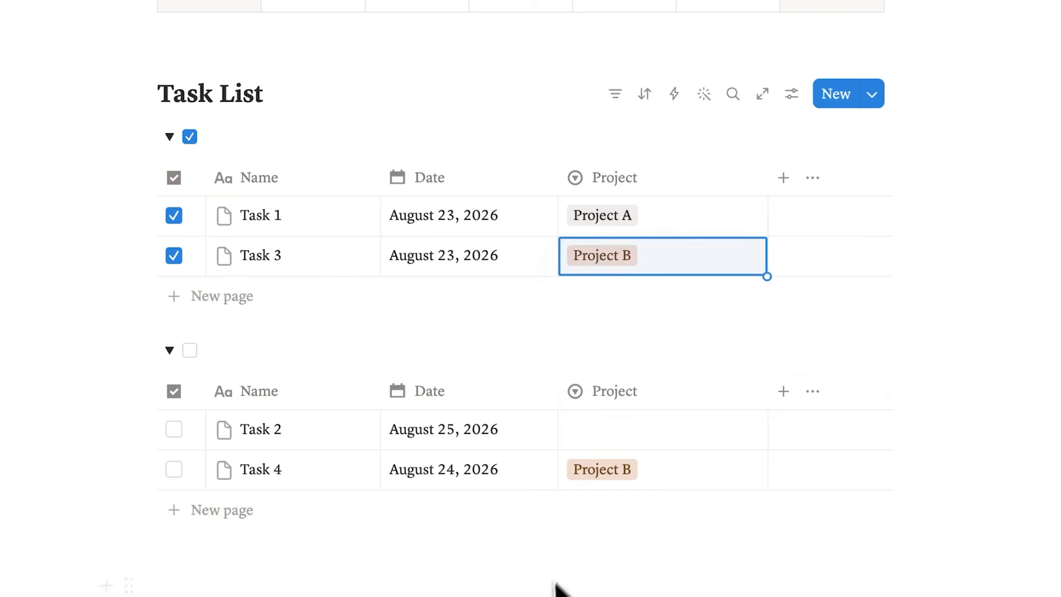
click(562, 590)
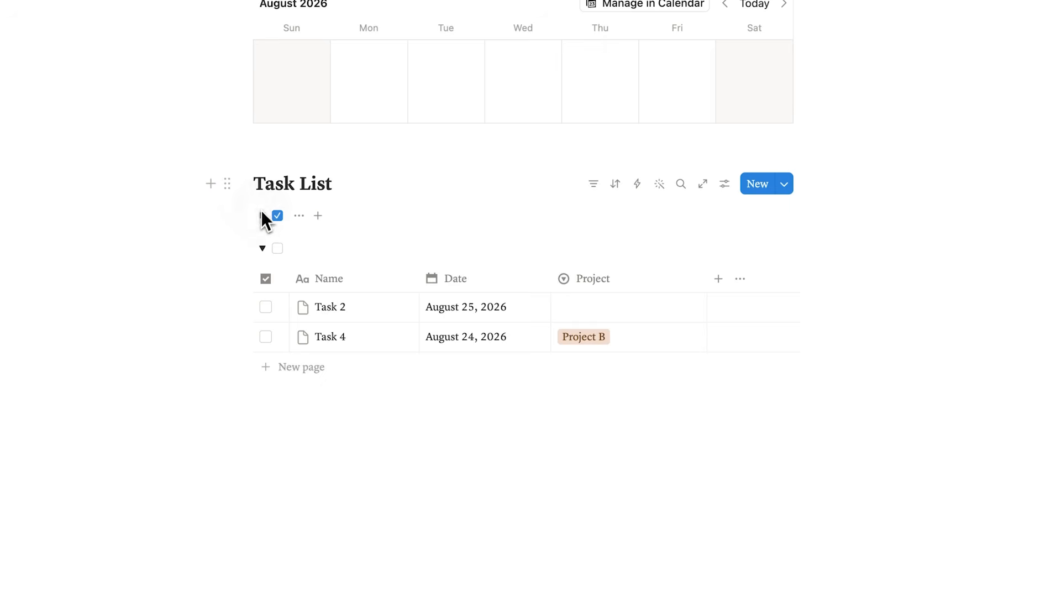
click(263, 215)
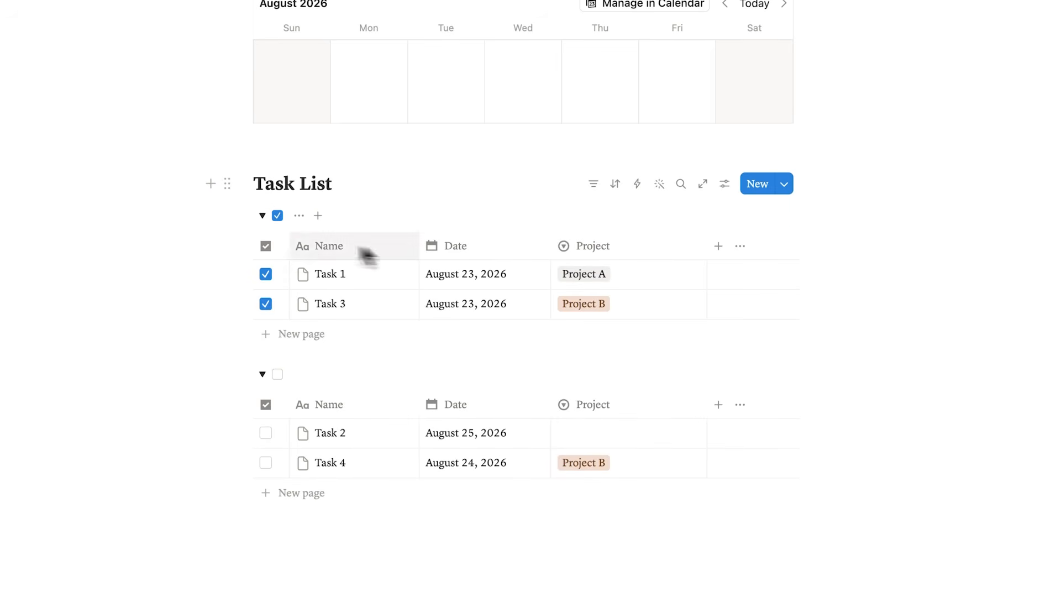
click(718, 246)
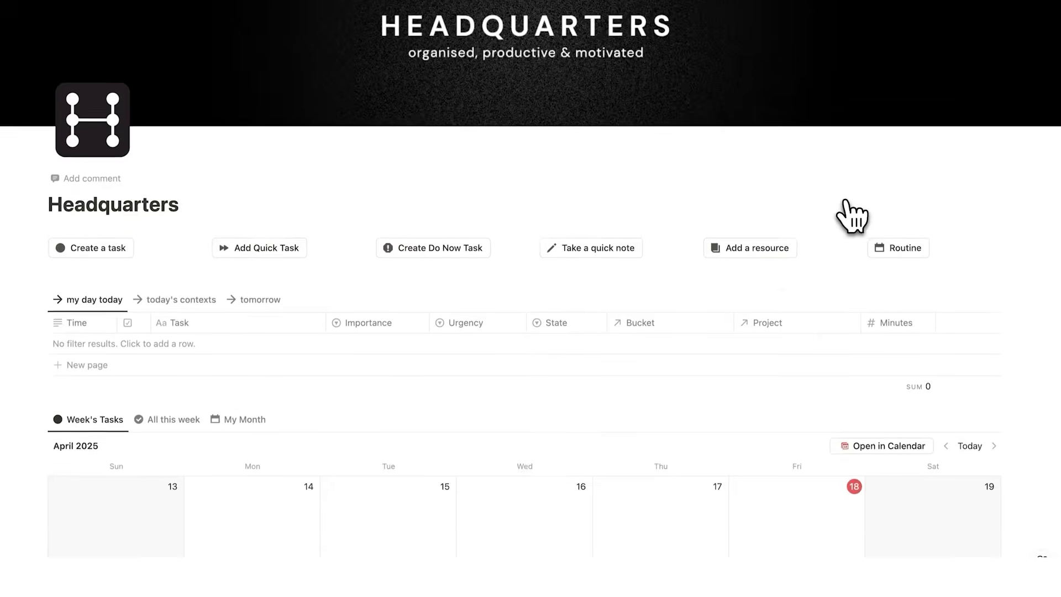
Move Task 3 to Tuesday, October 7 in the Headquarters page's Week's Tasks calendar.
scroll(845, 216, down, 6)
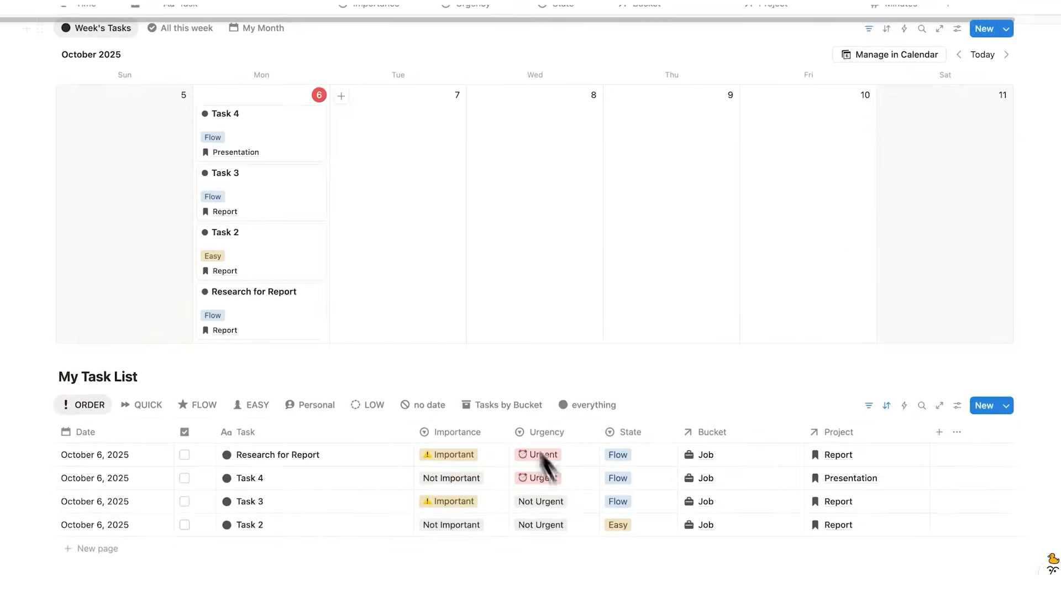
drag(260, 230, 408, 209)
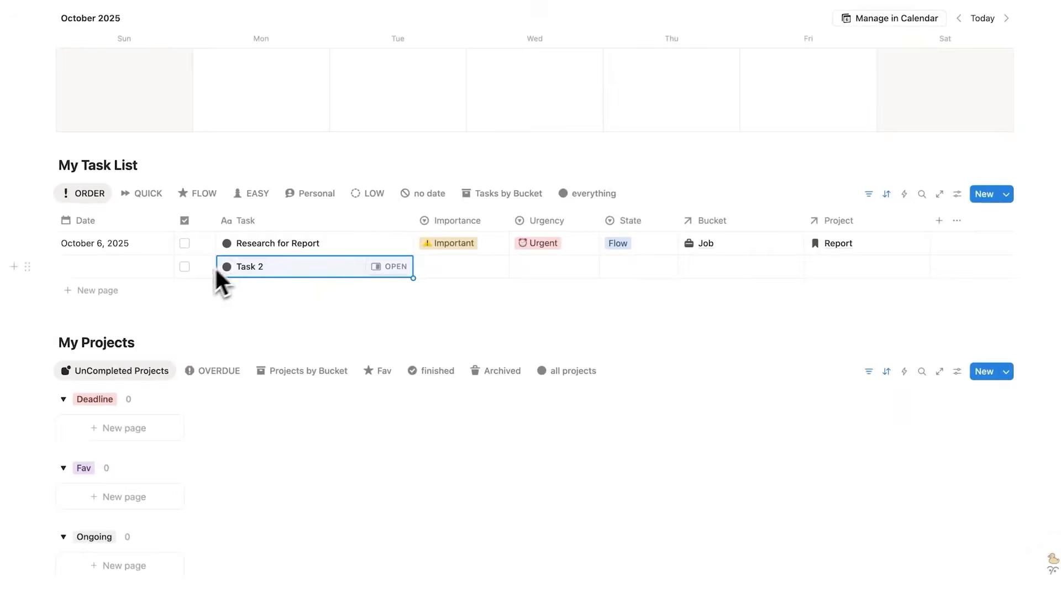
Add Task 4 to My Task List and set Task 3's importance to Important and urgency to Not Urgent.
text(Task 4)
key(Escape)
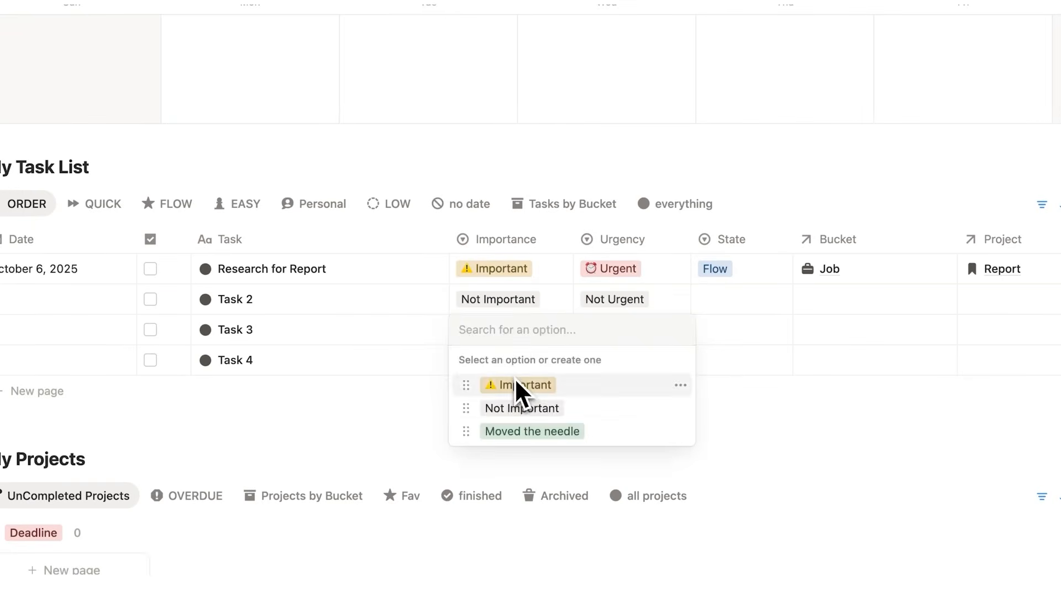
click(520, 385)
click(622, 335)
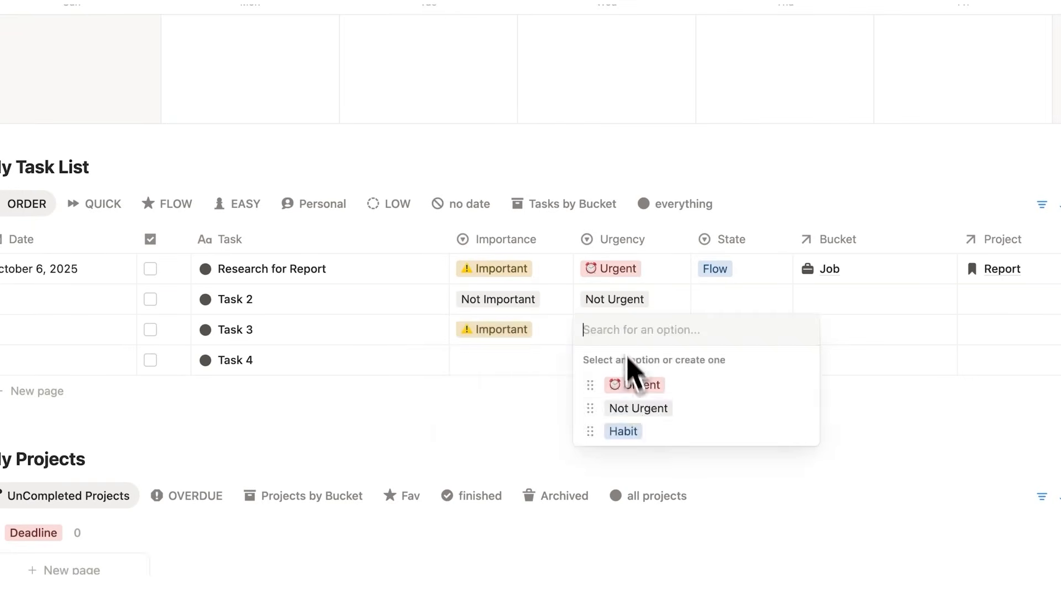
click(636, 408)
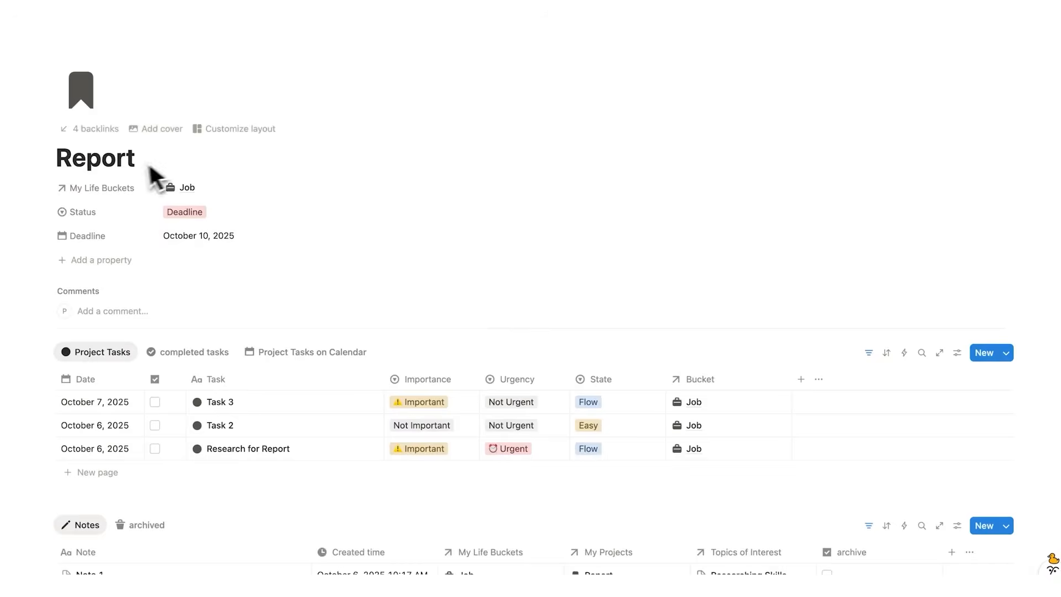
Examine the Report project page's tasks, notes and bottlenecks sections, and look over the Headquarters home page.
scroll(268, 212, down, 4)
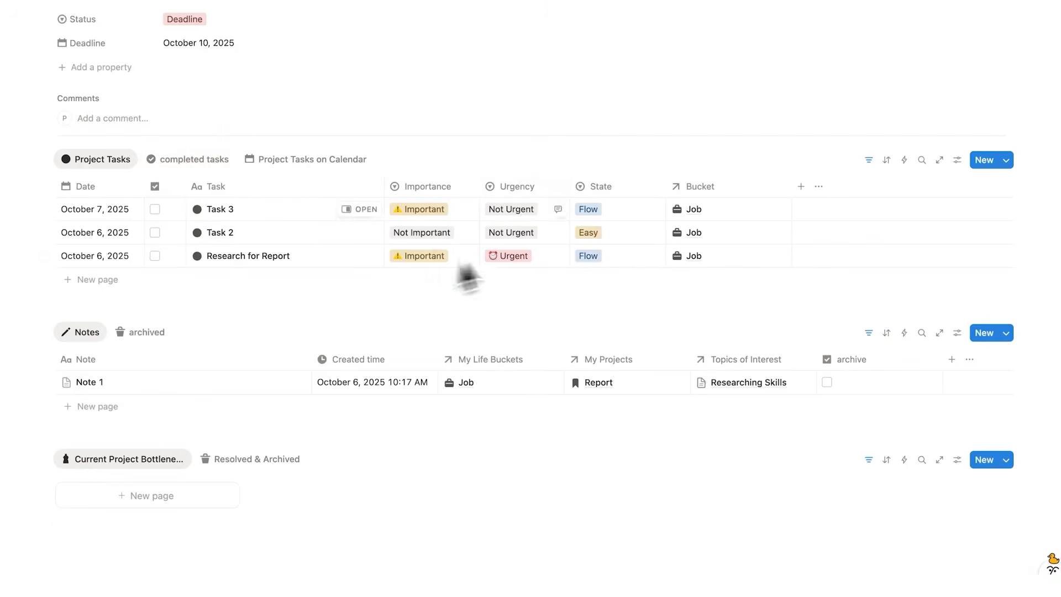
scroll(332, 205, up, 3)
scroll(155, 165, down, 5)
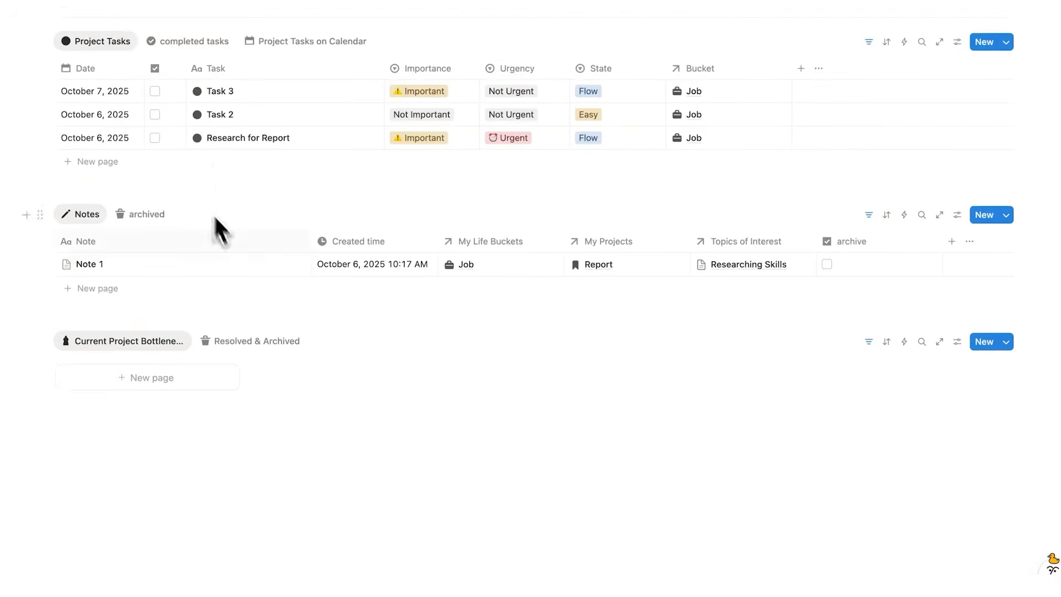
scroll(171, 260, up, 6)
scroll(191, 177, down, 6)
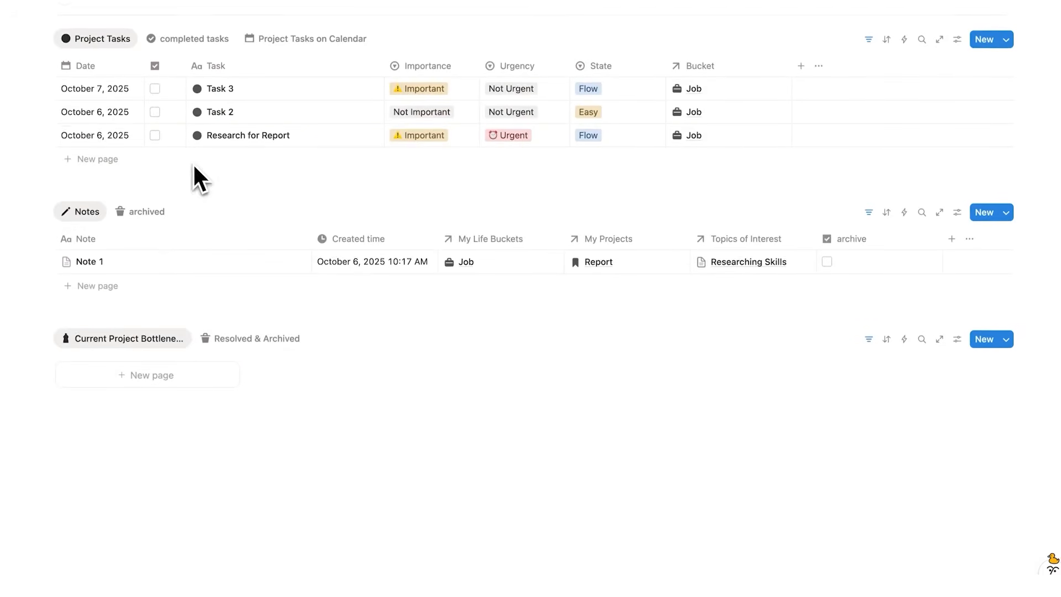
key(super+bracketleft)
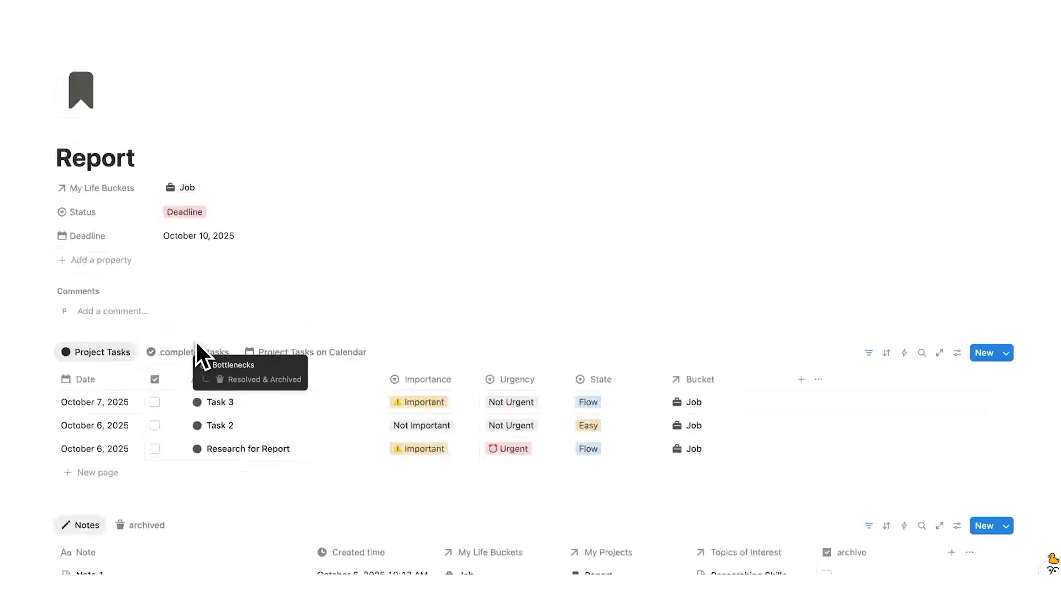
scroll(234, 196, down, 1)
scroll(676, 240, down, 3)
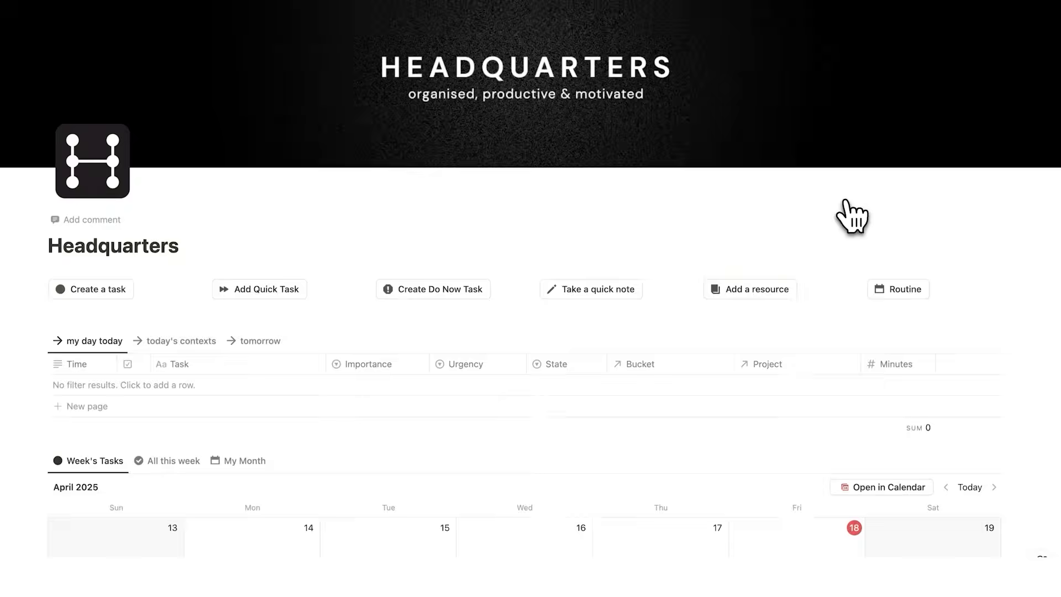
scroll(852, 216, down, 3)
scroll(851, 215, down, 14)
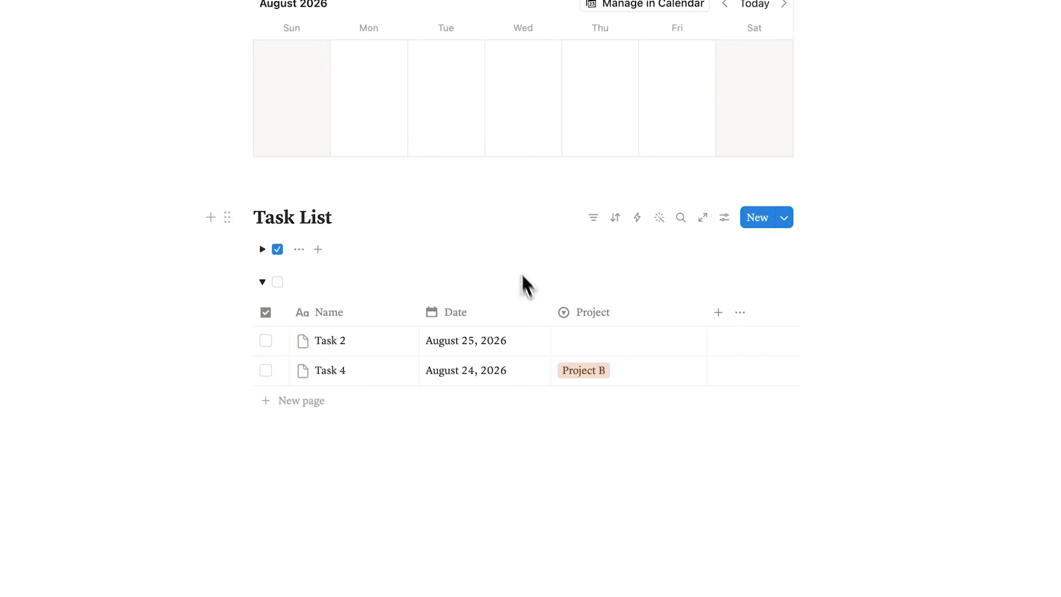
scroll(526, 287, up, 6)
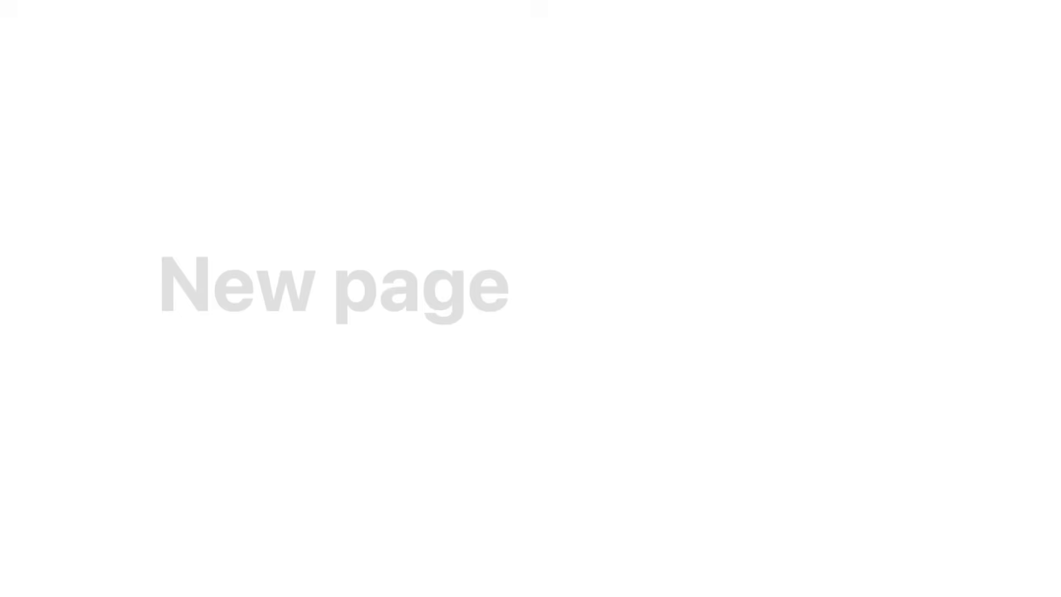
text(Our Habits)
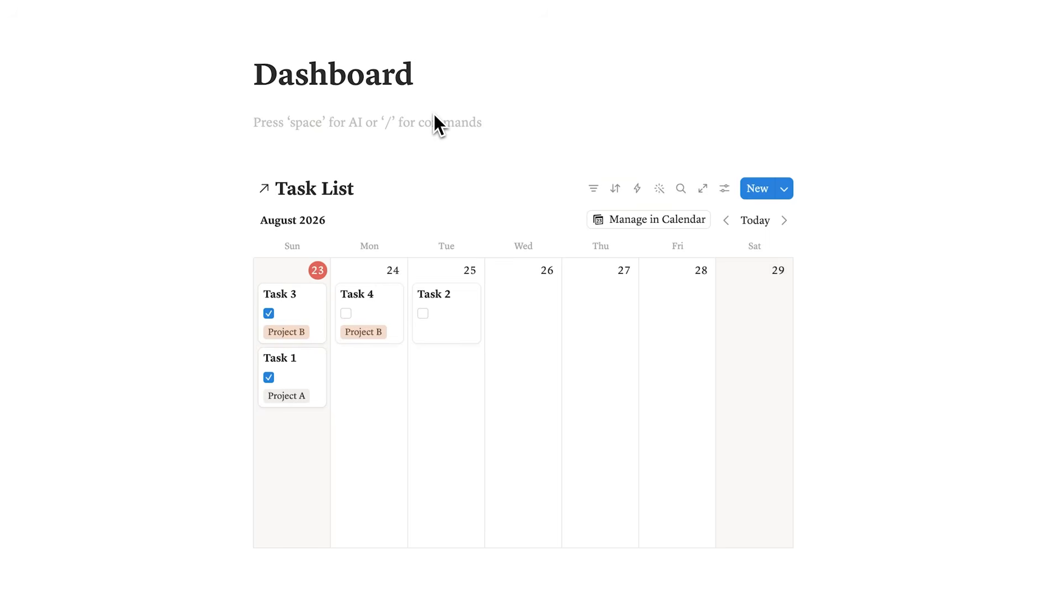
Add a toggle list named Habits directly beneath the Dashboard title and collapse it.
text(>)
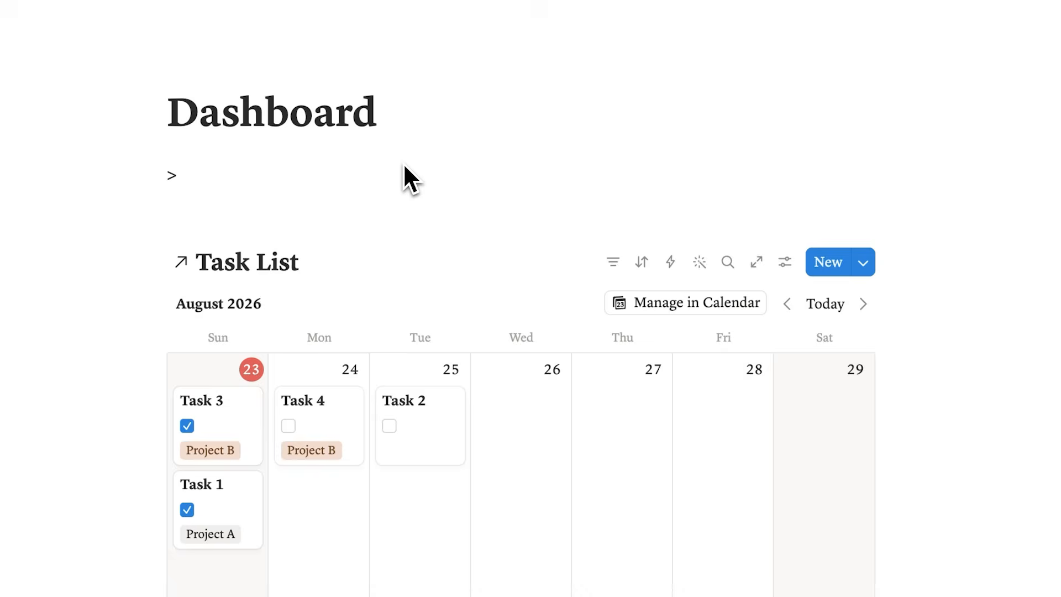
key(space)
text(Habit)
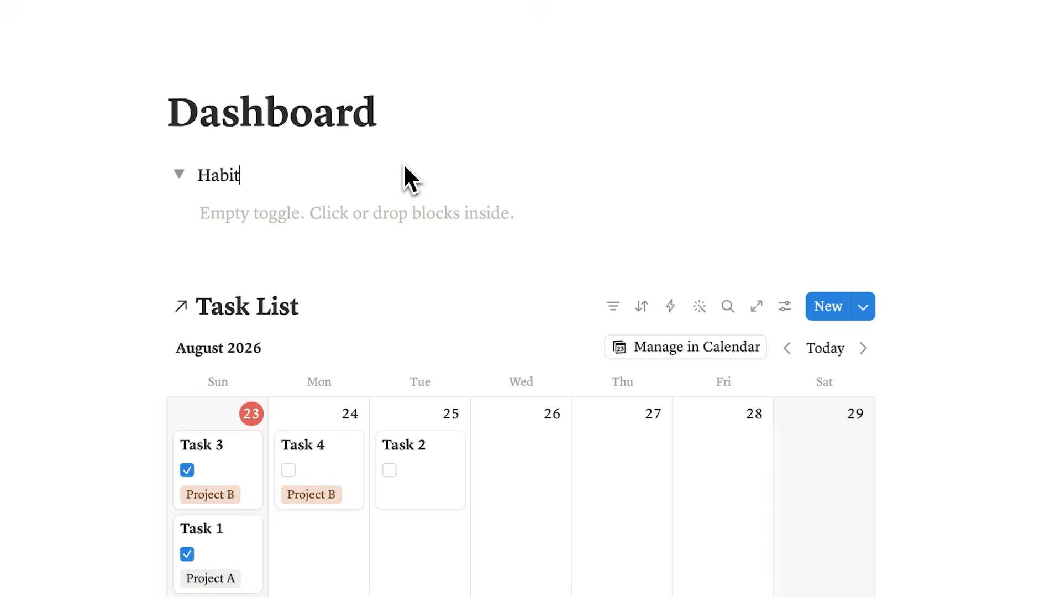
text(s)
click(179, 175)
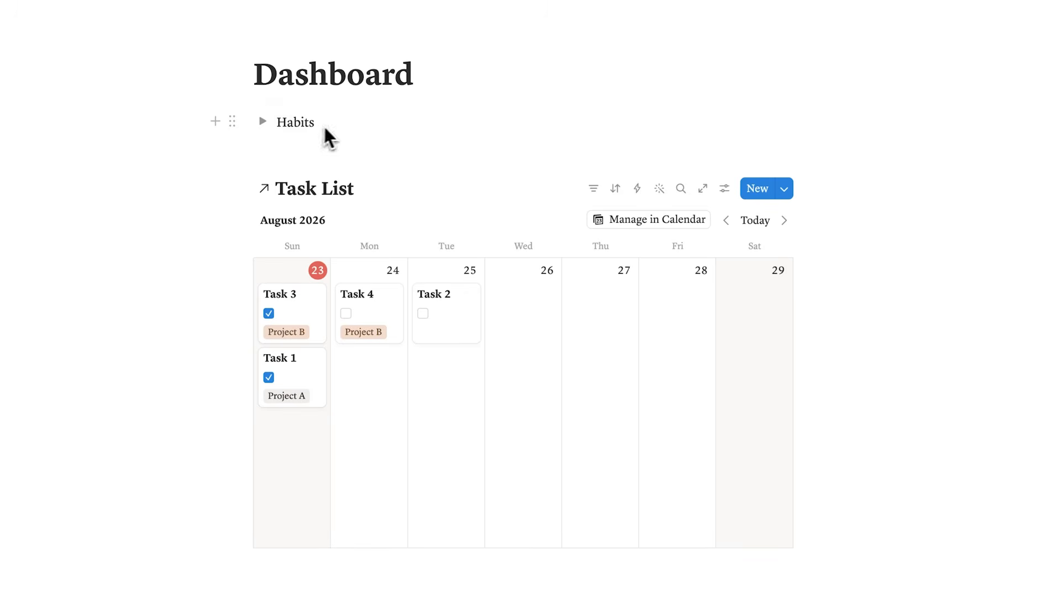
Expand the Habits toggle and list Habit 1, Habit 2 and Habit 3 inside it on separate lines.
click(263, 121)
click(324, 157)
text(Habit 1)
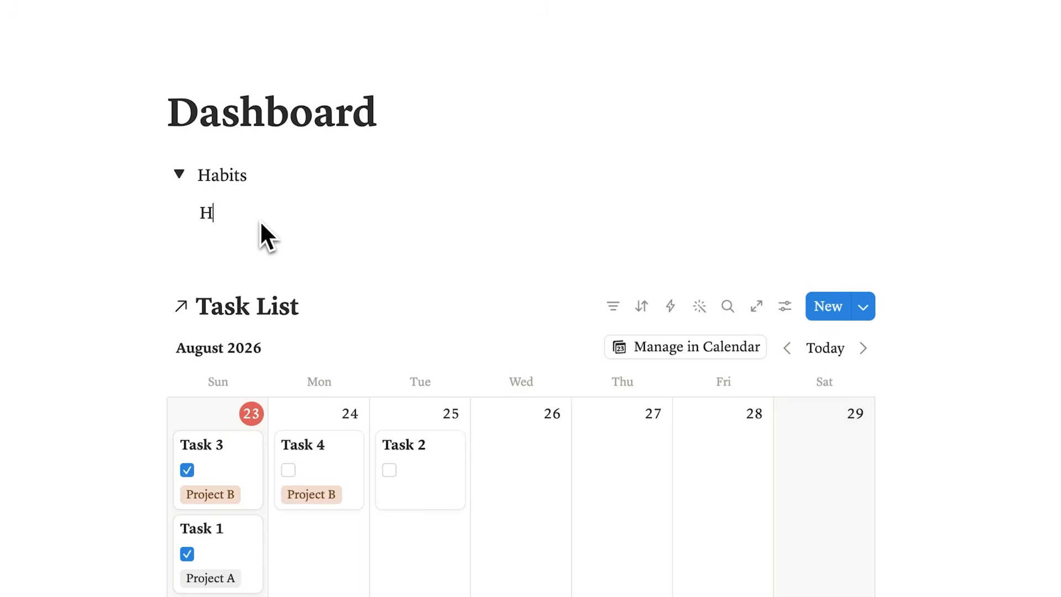
key(Return)
text(Habit)
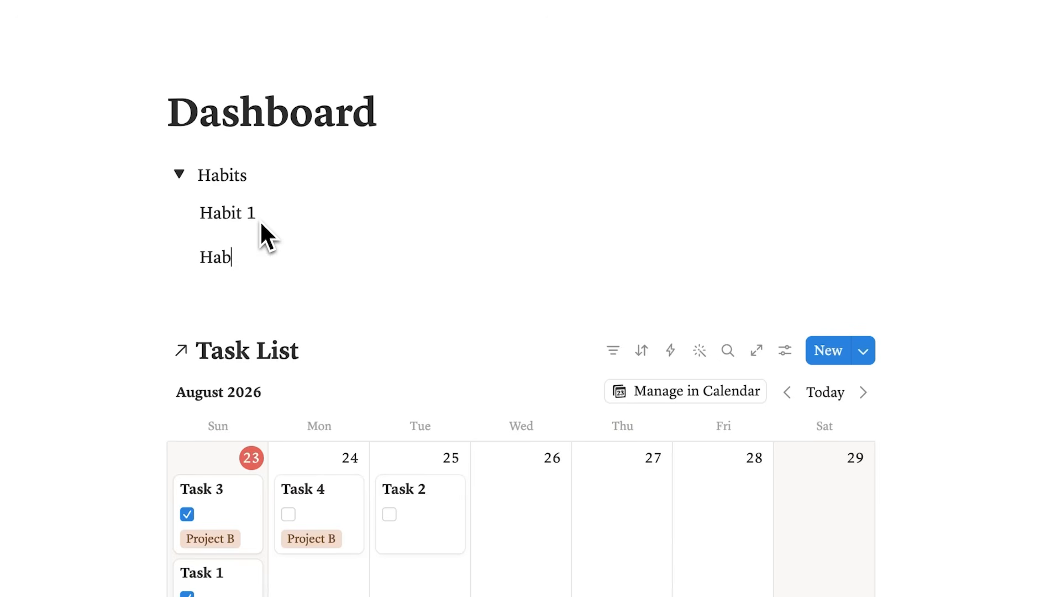
text( 2)
key(Return)
text(Habit 3)
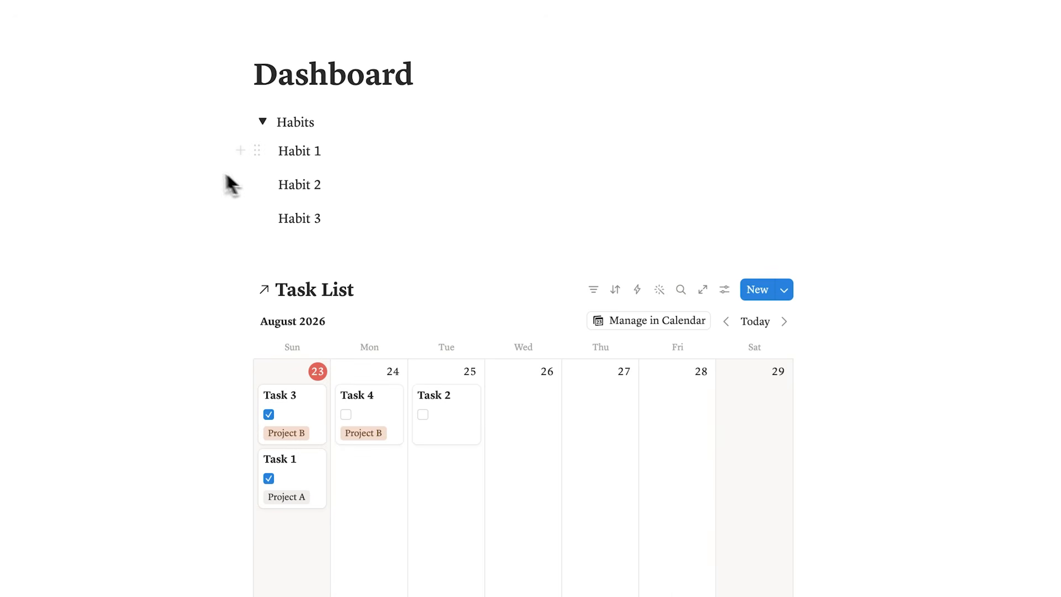
Place copies of Habit 1, Habit 2 and Habit 3 on Sunday, August 23 in the calendar, and collapse the Habits toggle.
drag(174, 159, 298, 218)
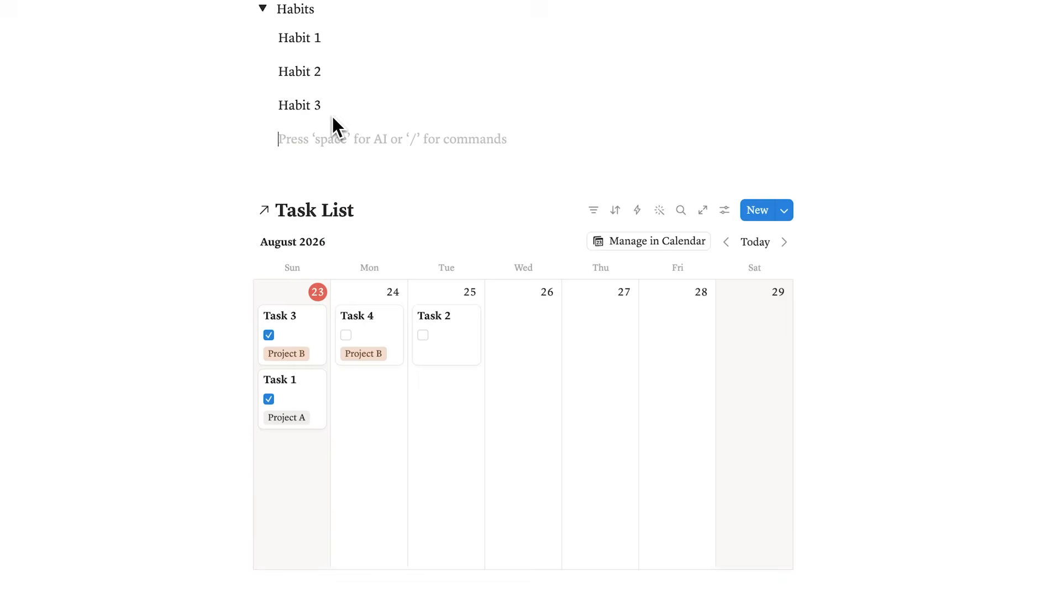
text(Habit 1 Habit 2 Habit 3)
drag(258, 141, 297, 308)
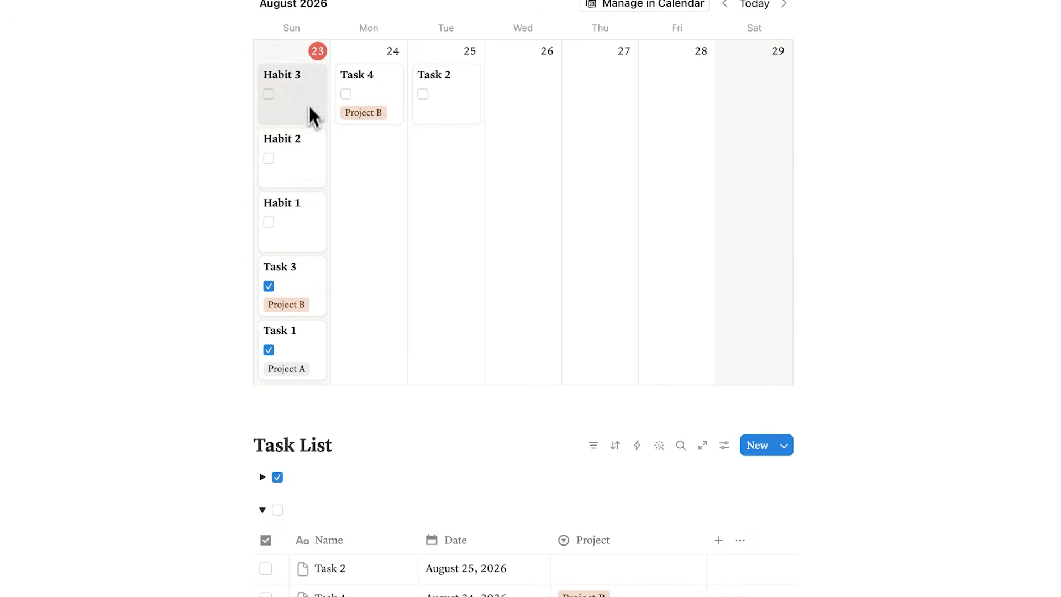
scroll(266, 144, up, 6)
click(263, 140)
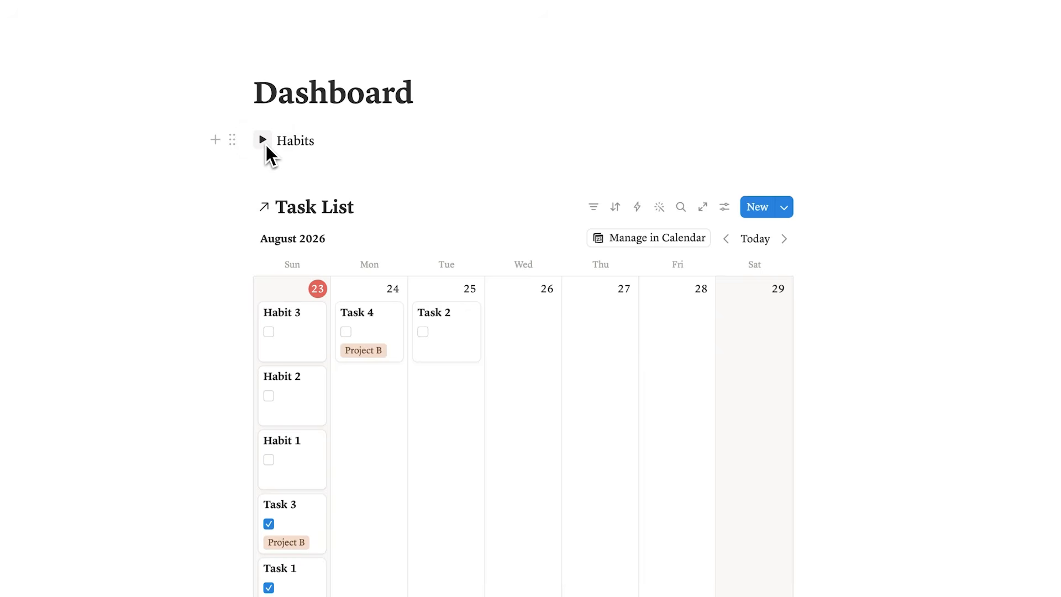
Rename the August 23 calendar entries Habit 1 to Run and Habit 2 to Read.
scroll(284, 241, down, 2)
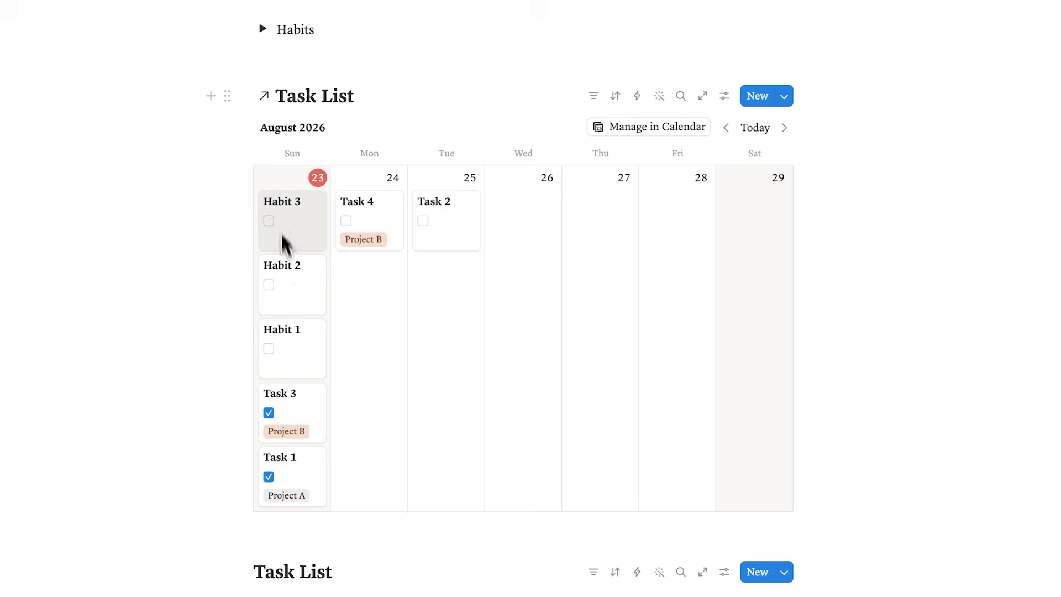
click(297, 346)
key(super+a)
text(Run)
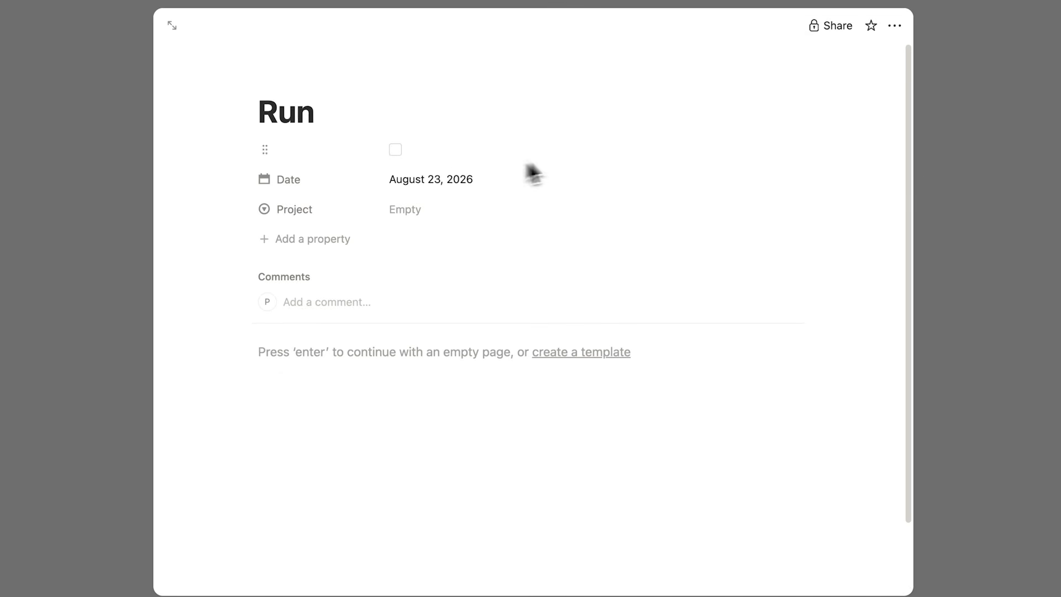
click(926, 189)
click(312, 308)
key(super+a)
text(Read)
click(977, 248)
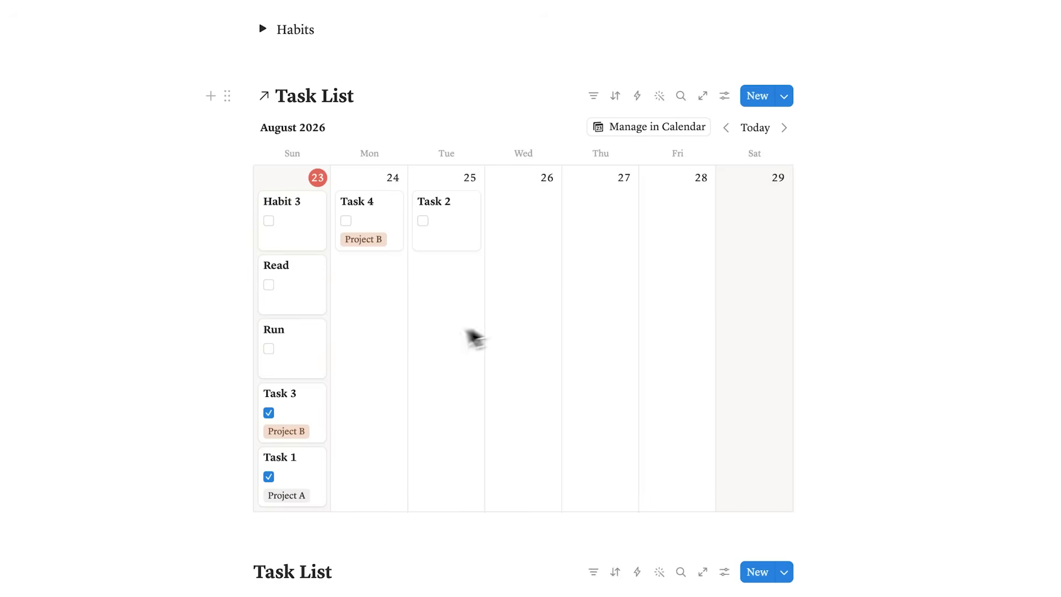
scroll(301, 166, down, 5)
scroll(653, 279, up, 7)
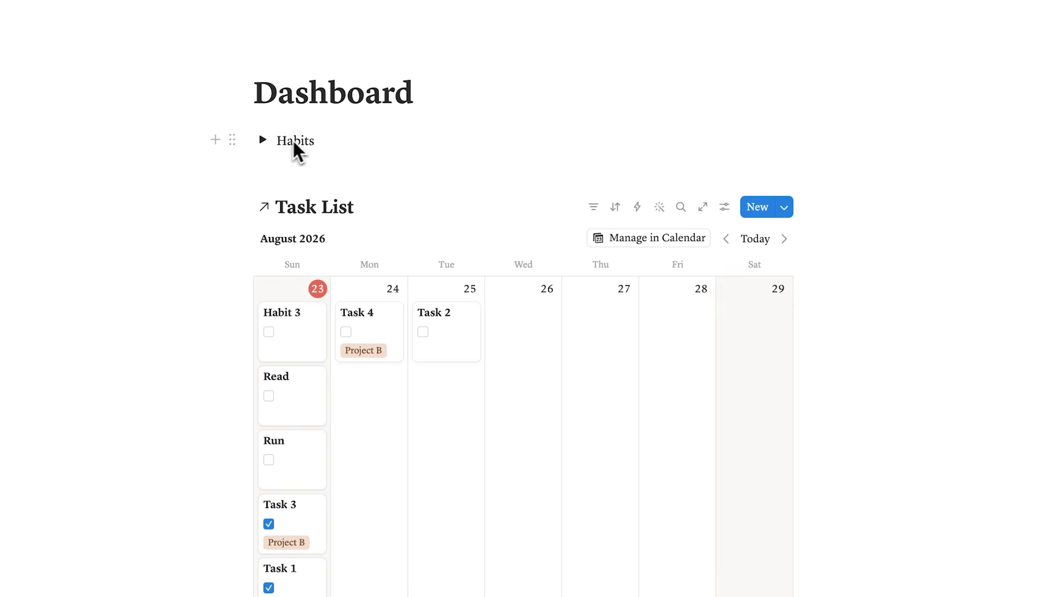
scroll(306, 140, down, 10)
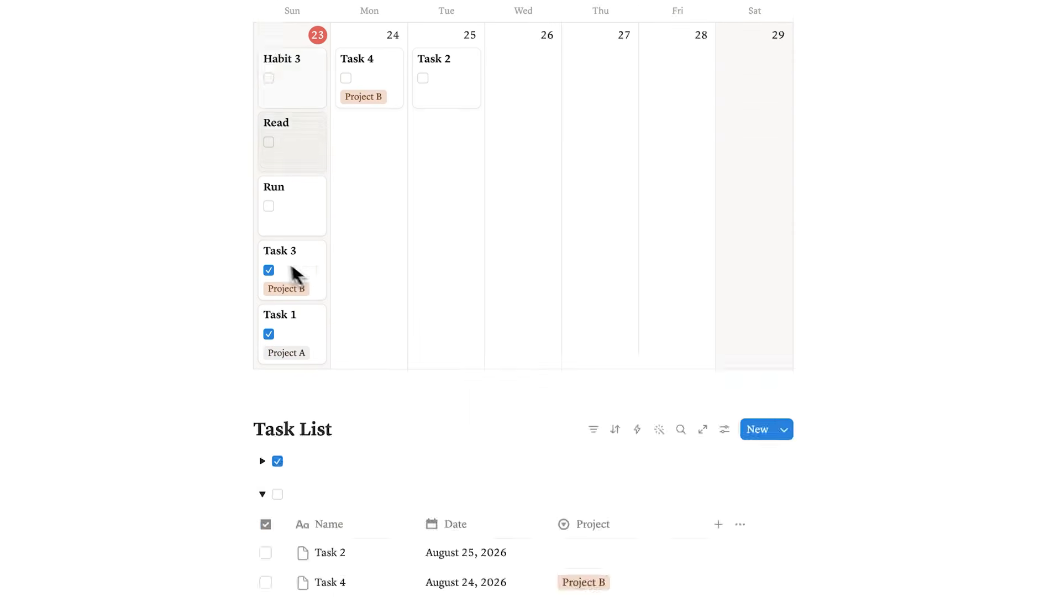